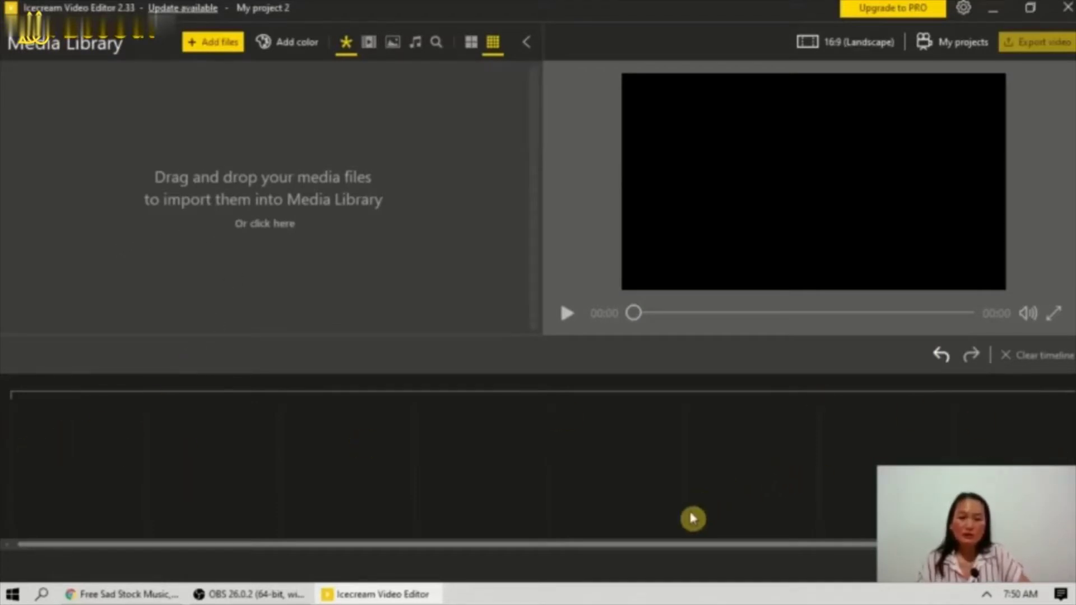
- Import the basic commands, math v and performance videos and the mixkit-day-dreamin-with-u-988 audio file into the media library
left_click(227, 47)
left_click(182, 145)
left_click(283, 135, "ctrl")
left_click(381, 129, "ctrl")
left_click(476, 149, "ctrl")
left_click(397, 353)
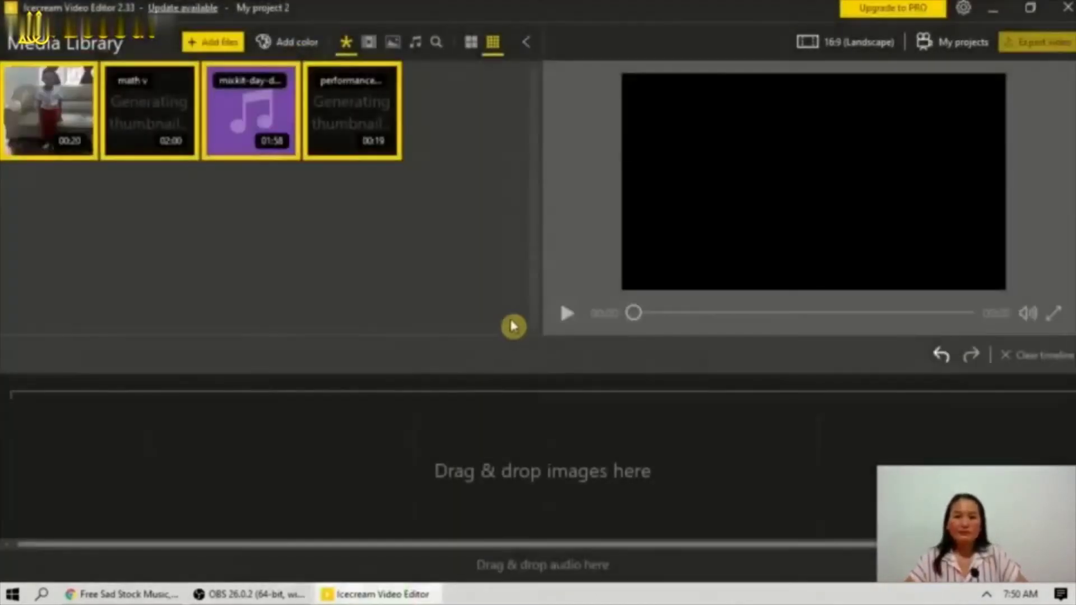
- Add the three imported videos to the video track and the mixkit-day-dreamin-with-u-988 soundtrack to the audio track
left_click_drag(338, 106, 284, 431)
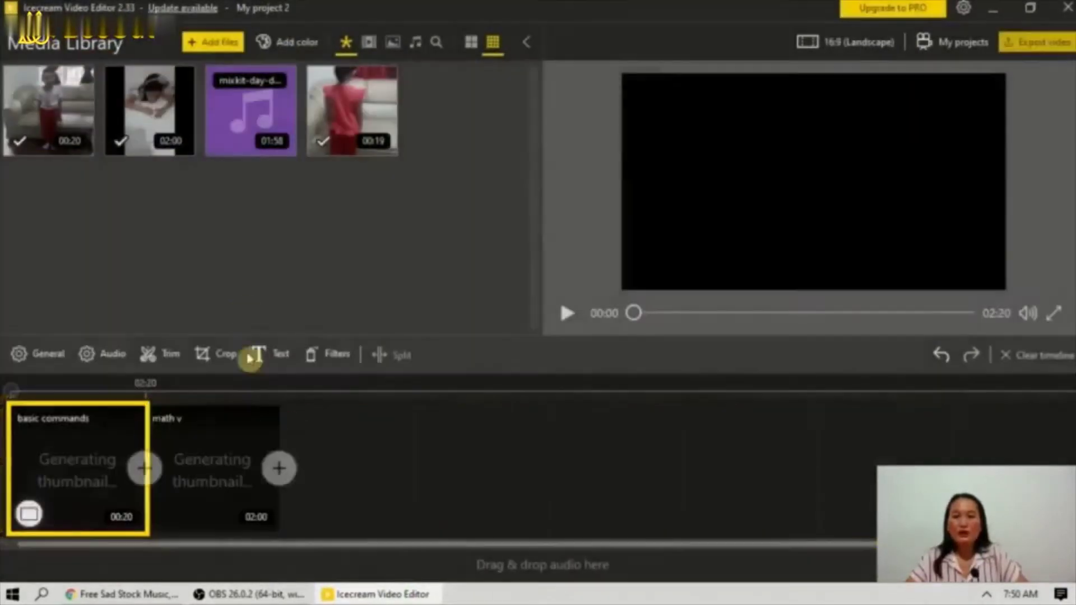
left_click_drag(251, 112, 101, 567)
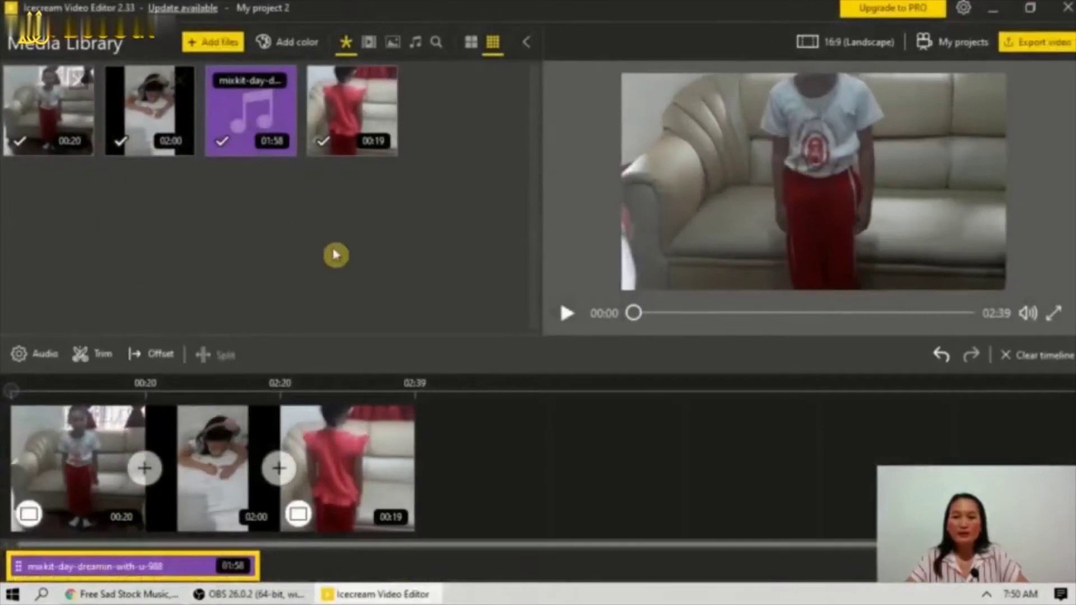
- Rearrange the timeline clips in the order math v, basic commands, performance
left_click_drag(84, 457, 218, 460)
left_click_drag(68, 469, 343, 450)
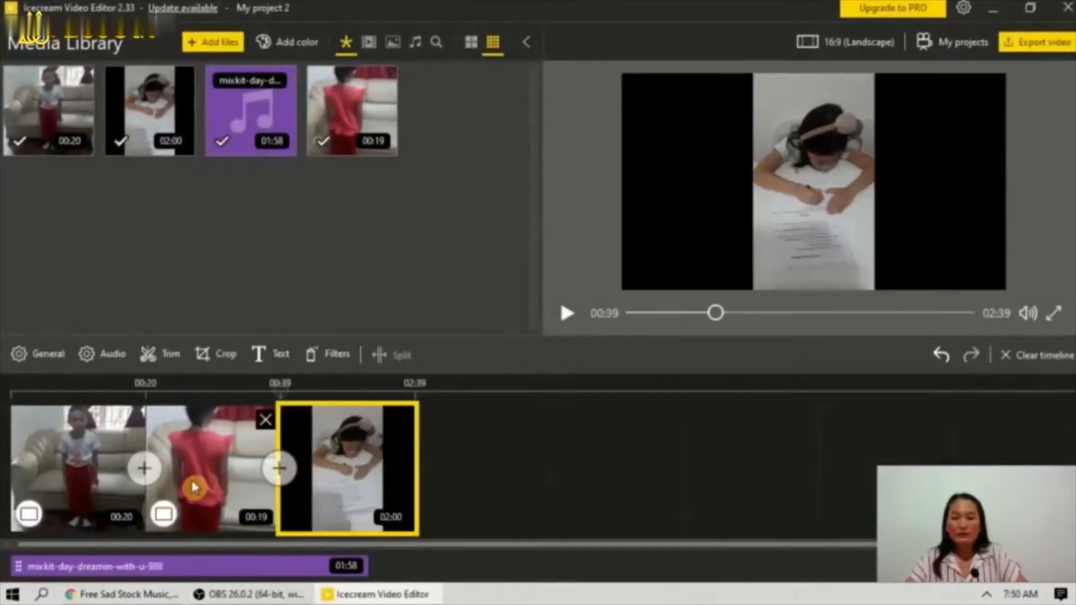
left_click_drag(367, 492, 87, 441)
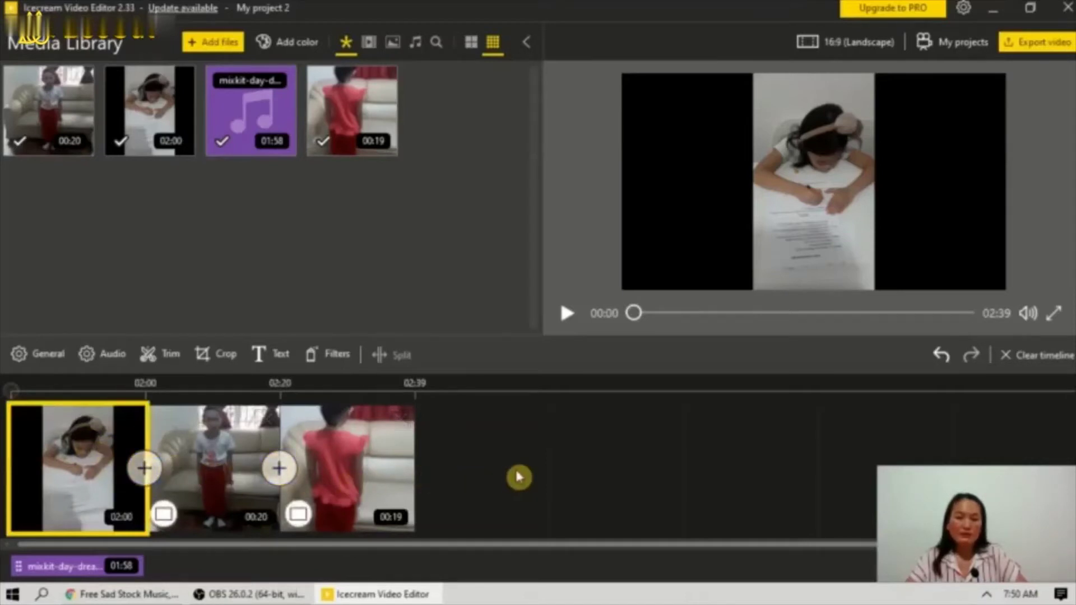
left_click(95, 566)
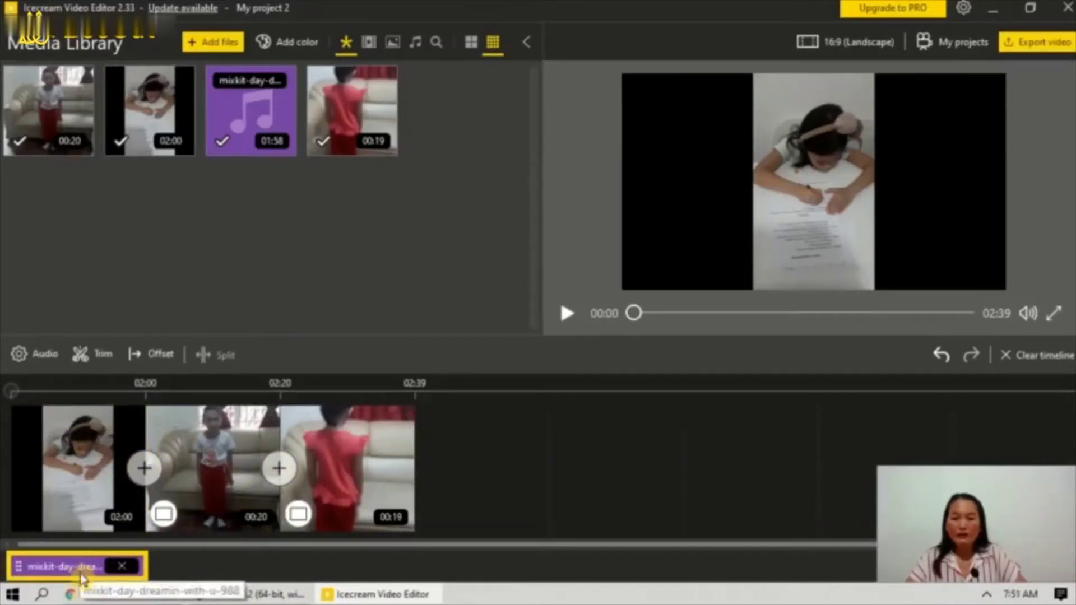
left_click(190, 570)
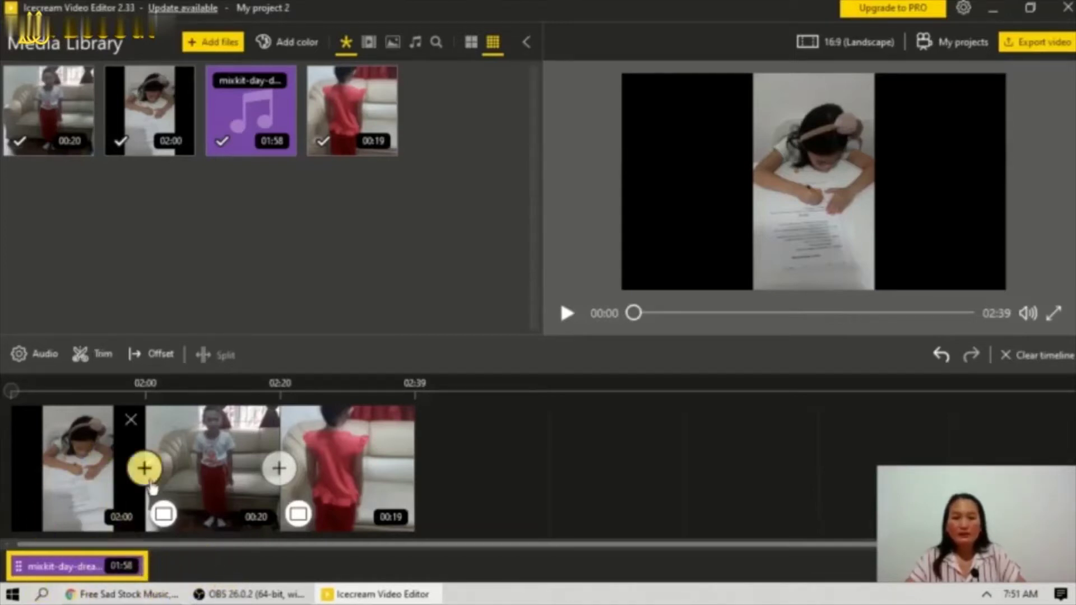
left_click(15, 356)
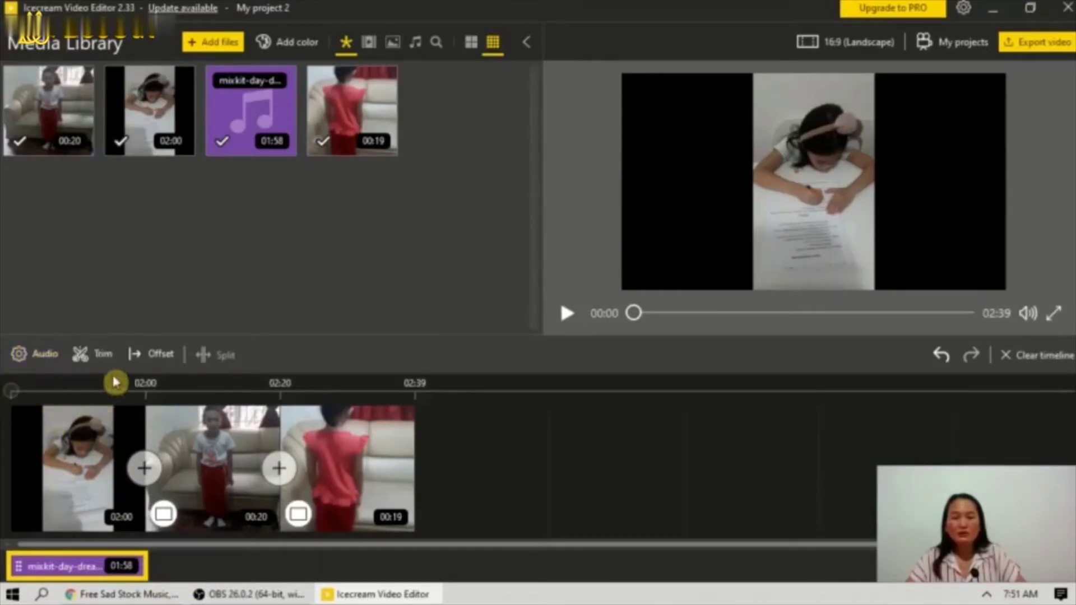
- Adjust the math v clip's general settings to contrast 5, saturation 57 and hue 8
left_click(129, 445)
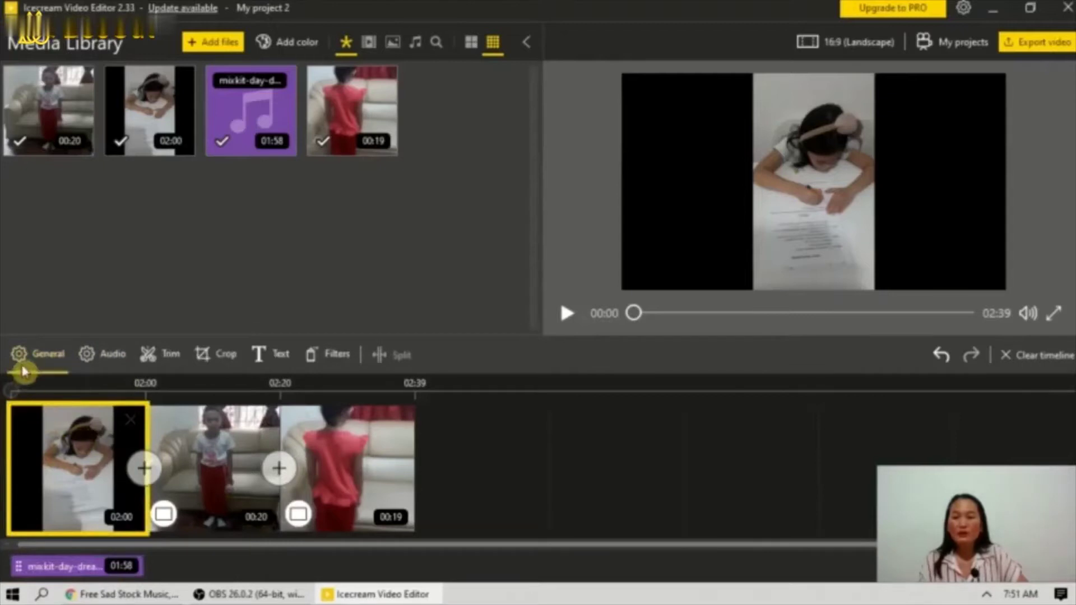
left_click(45, 358)
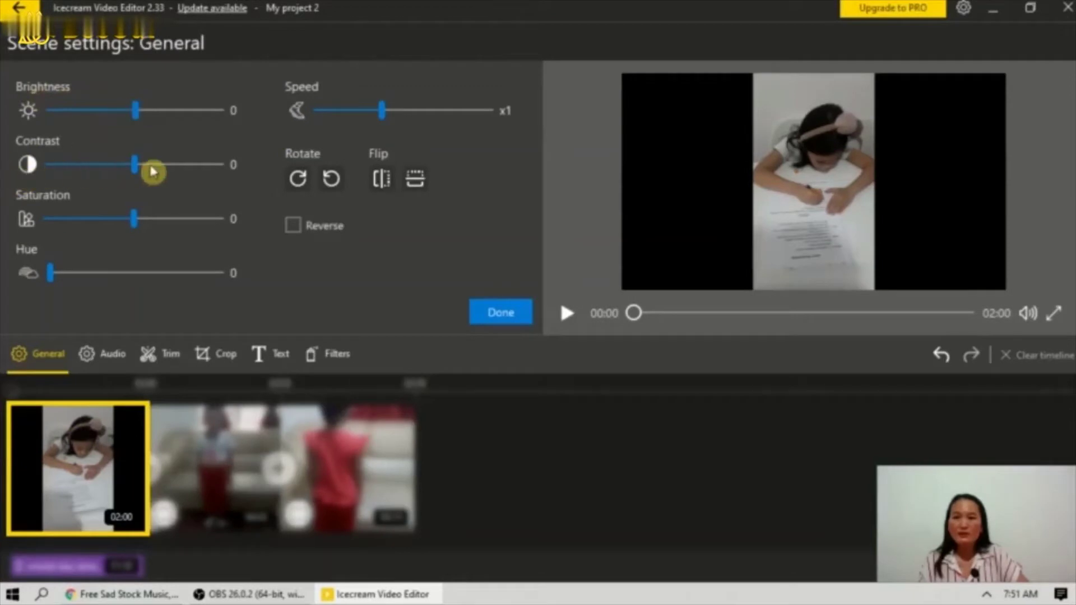
mouse_move(137, 168)
left_mouse_down()
mouse_move(112, 167)
mouse_move(146, 170)
left_mouse_up()
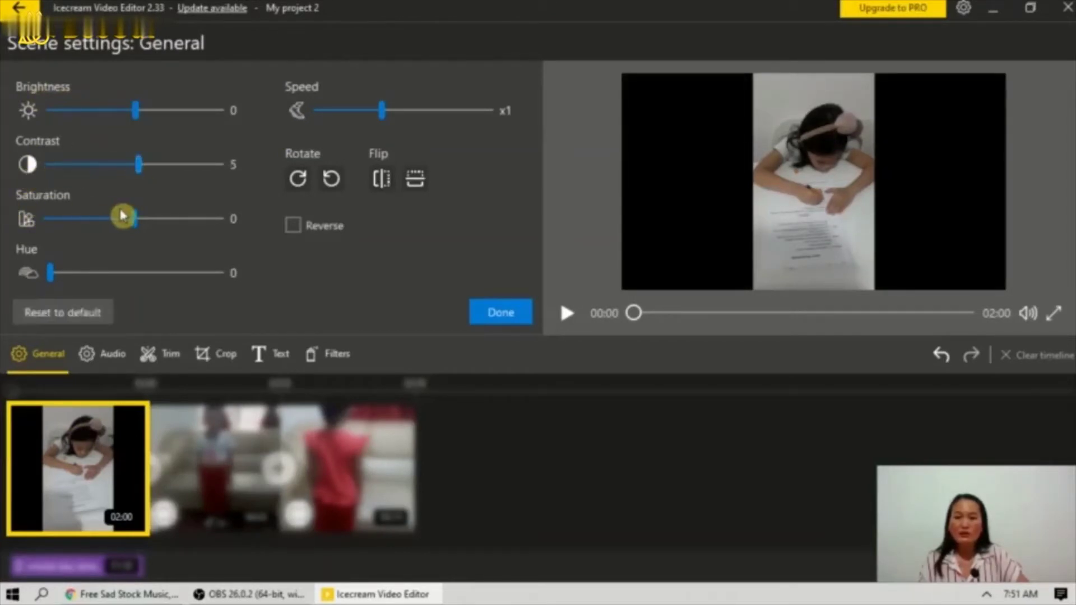
left_click_drag(133, 221, 184, 221)
left_click_drag(183, 274, 112, 276)
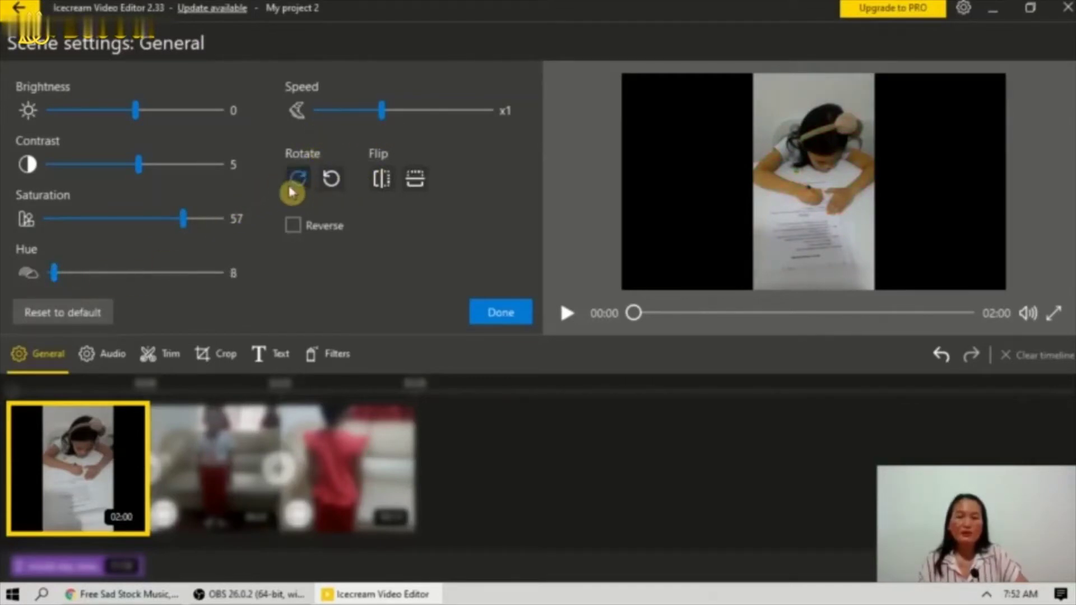
- Try rotating the math v clip both ways and flipping it horizontally and vertically, returning it to its original orientation
left_click(332, 181)
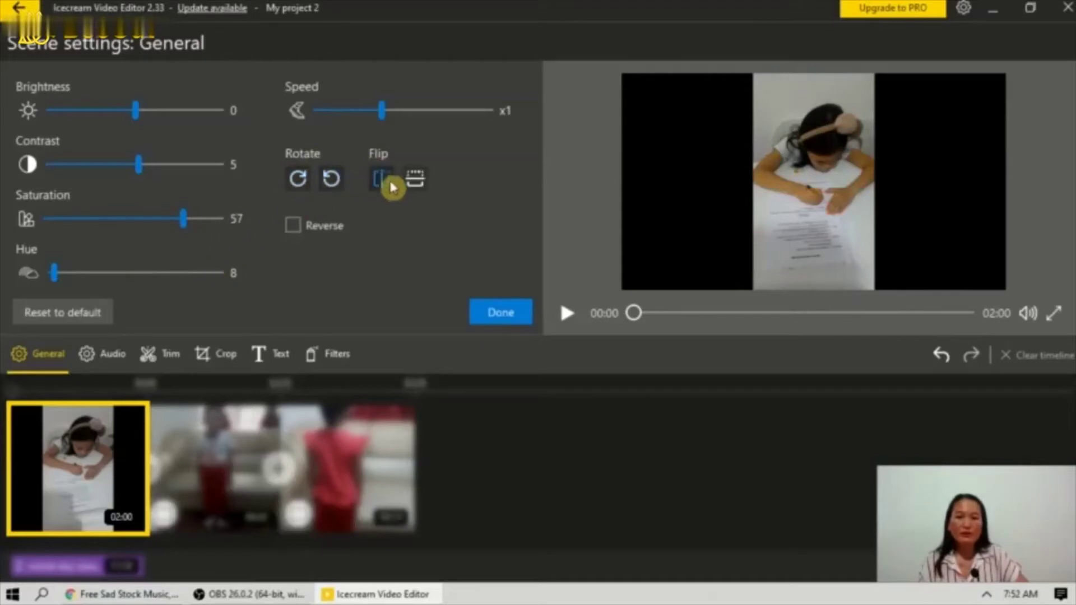
left_click(295, 179)
left_click(332, 180)
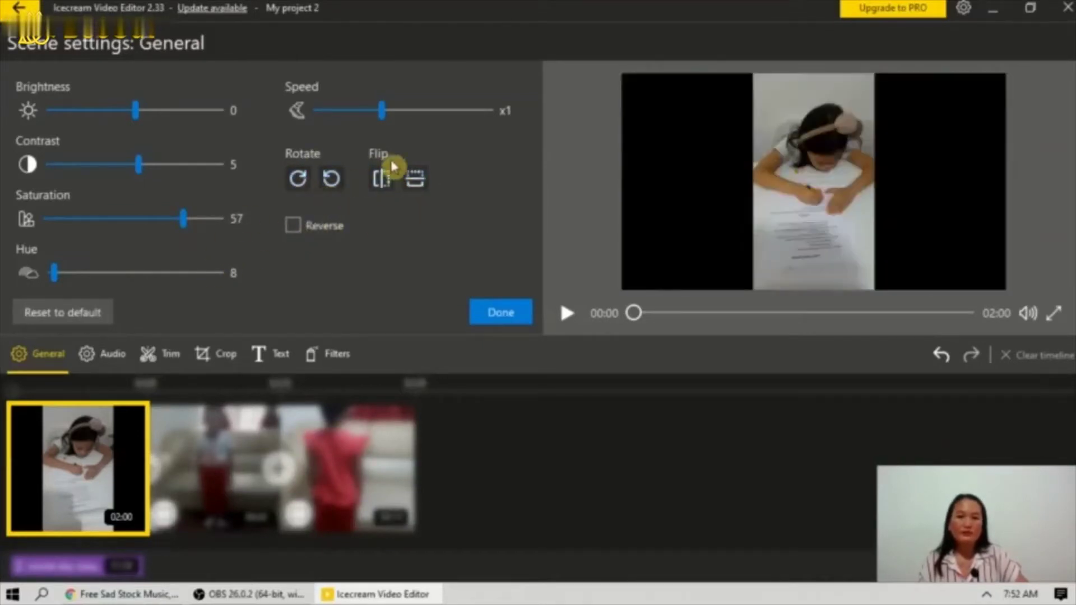
left_click(380, 182)
left_click(415, 179)
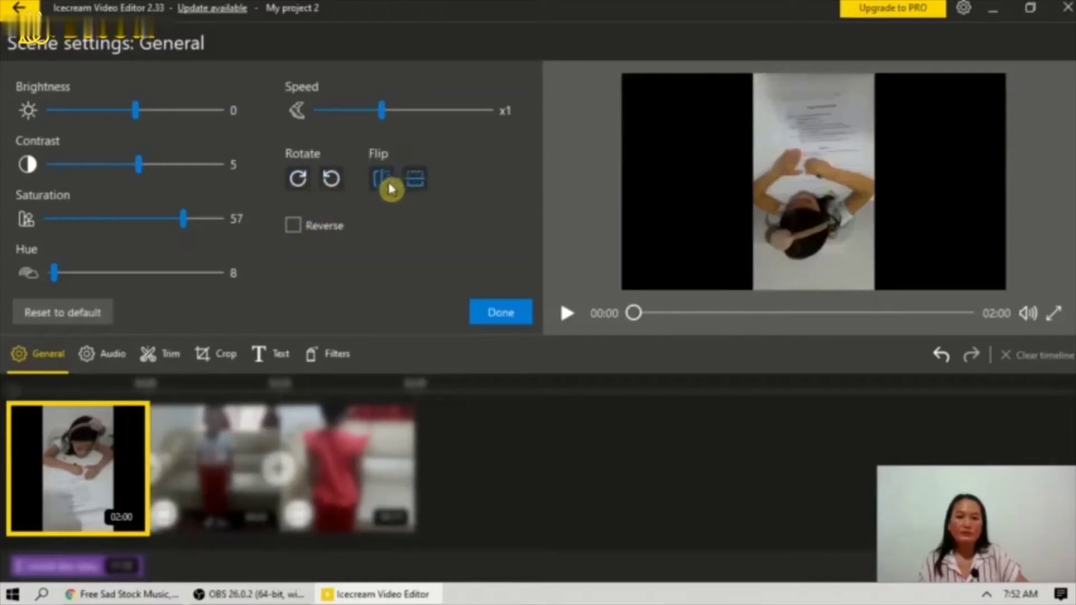
left_click(378, 191)
left_click(413, 180)
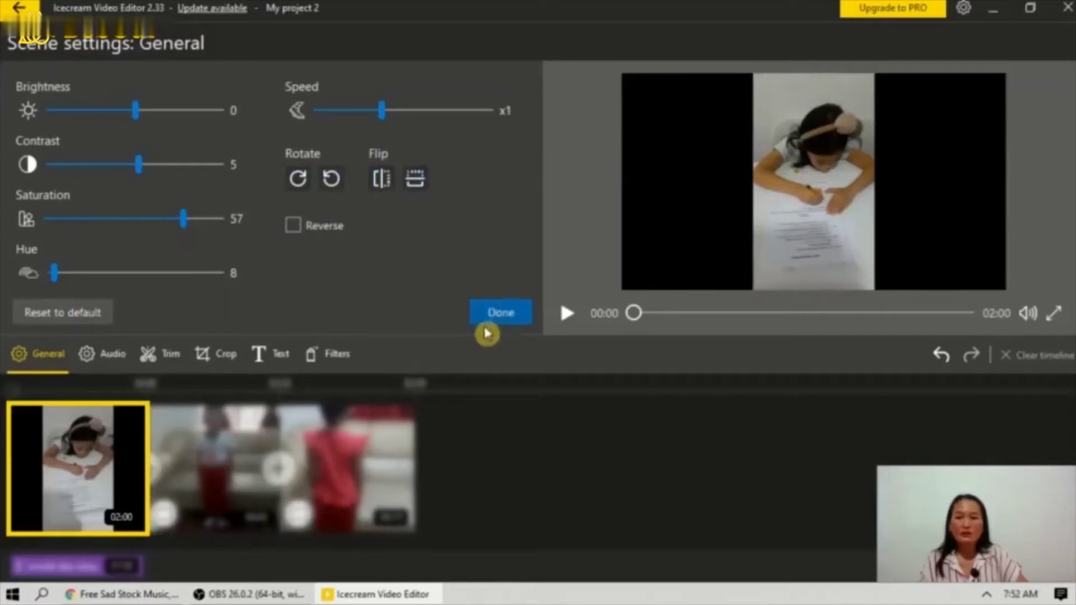
- Save the math v clip's general settings and look through its available filters without applying one
left_click(507, 318)
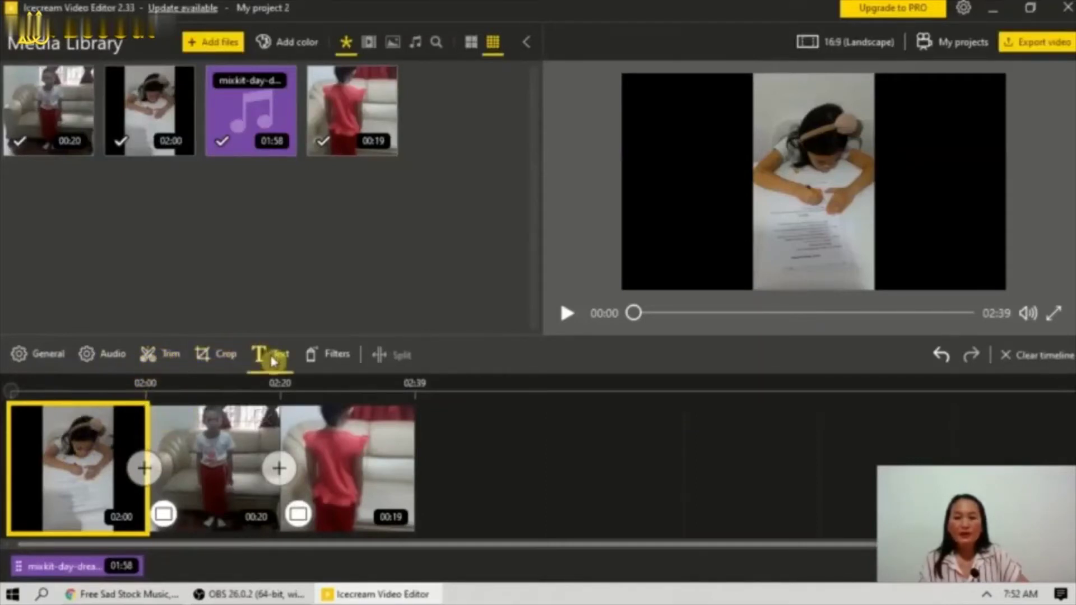
left_click(334, 363)
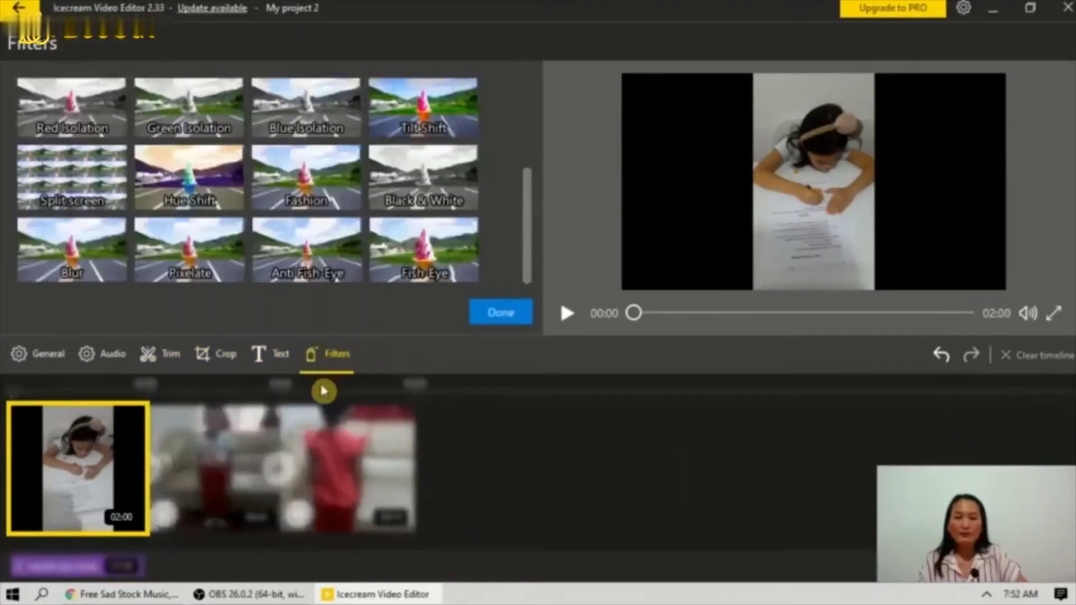
left_click(479, 314)
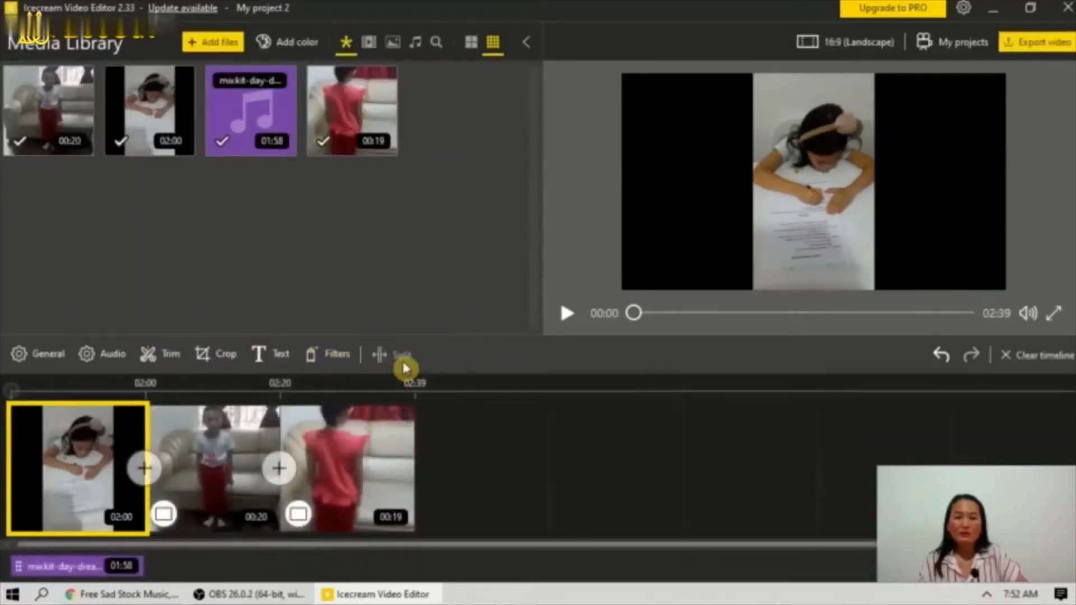
- Set the volume of the second clip, basic commands, to 28%
left_click(182, 438)
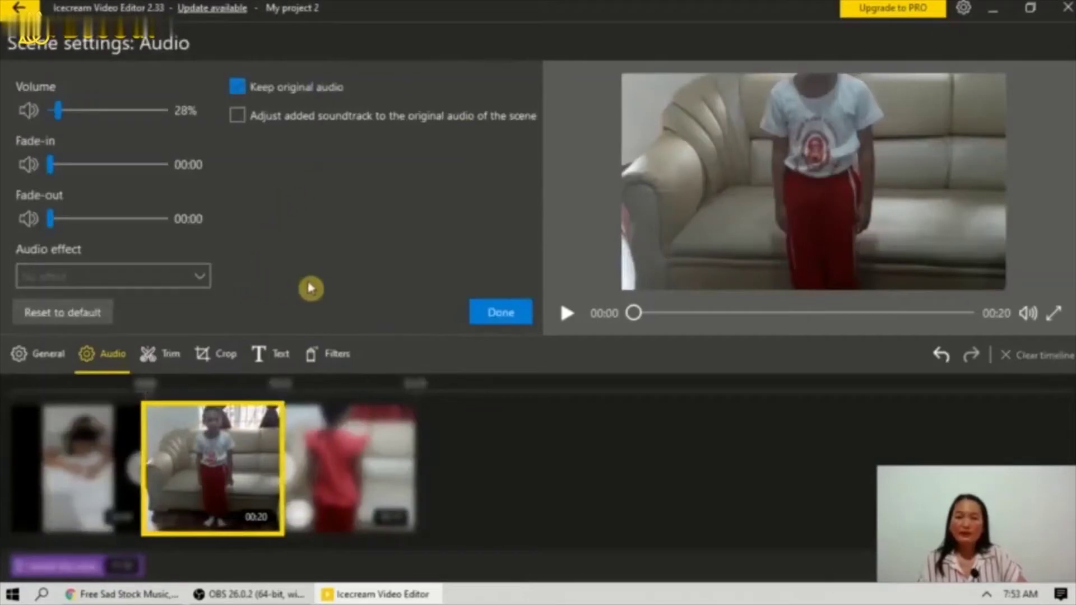
left_click(502, 313)
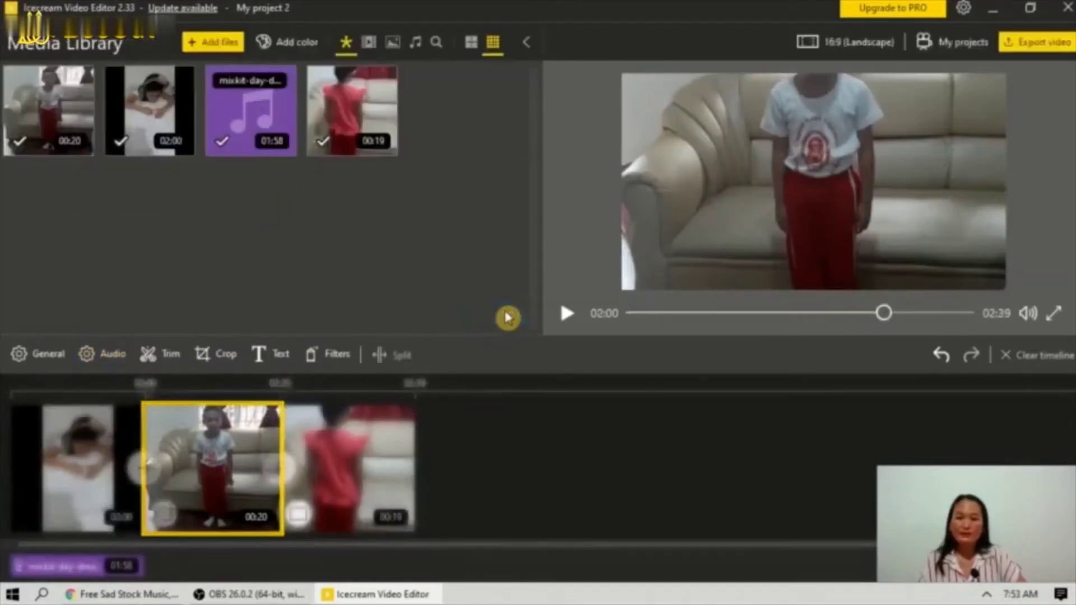
- Set the third clip's volume to 17% and give it the Echo audio effect
left_click(375, 483)
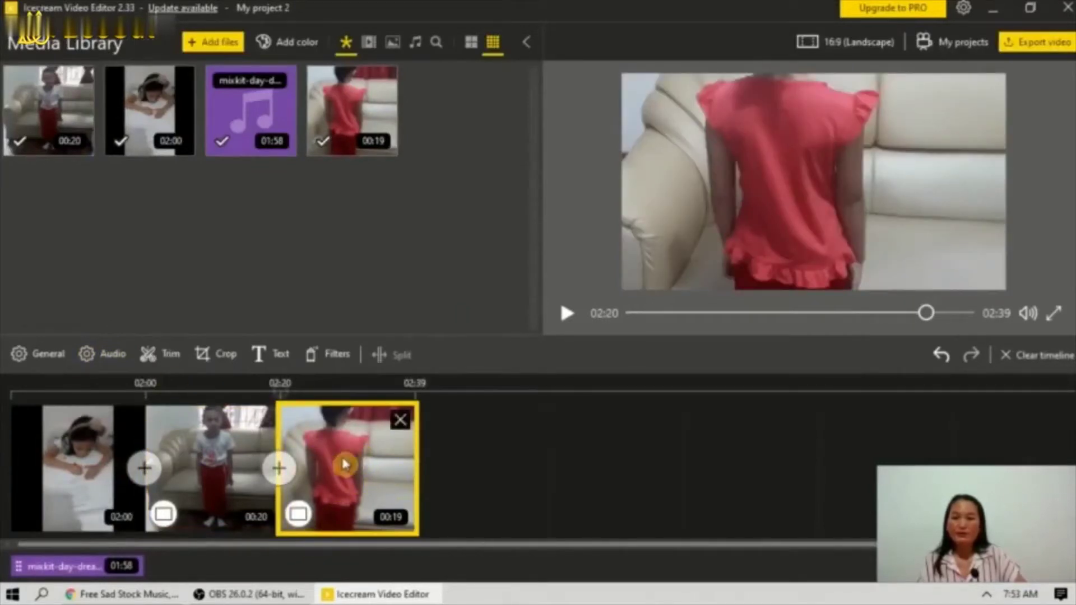
left_click(101, 355)
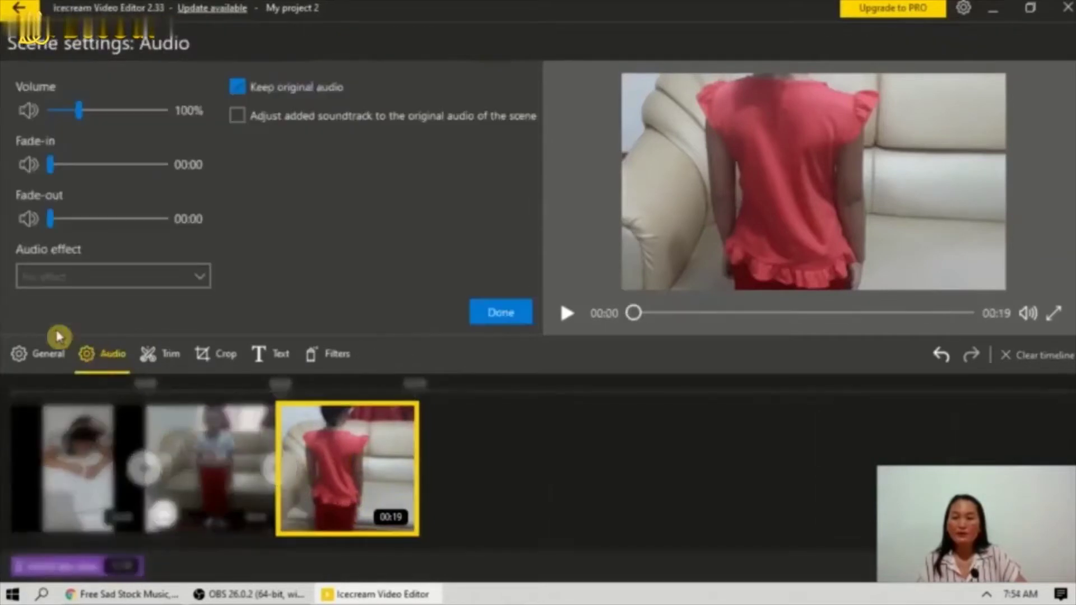
left_click_drag(82, 110, 63, 114)
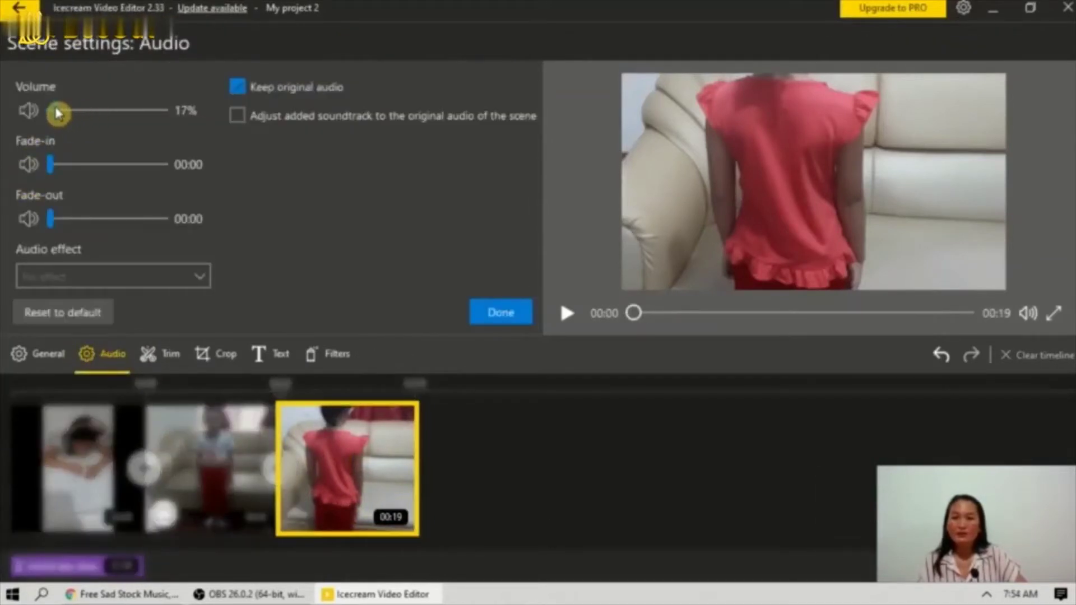
left_click(202, 276)
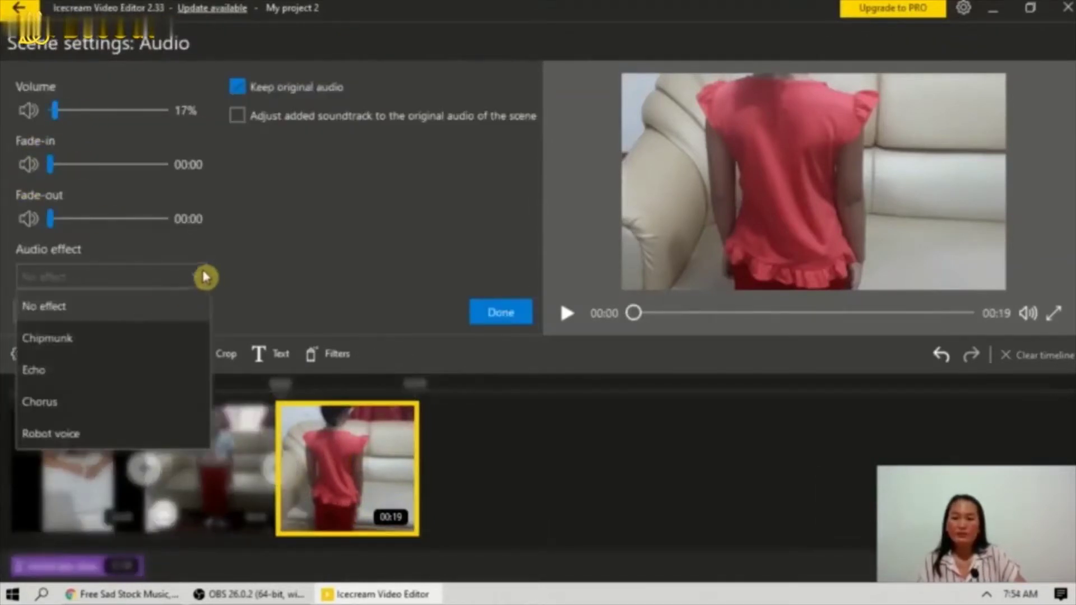
left_click(43, 371)
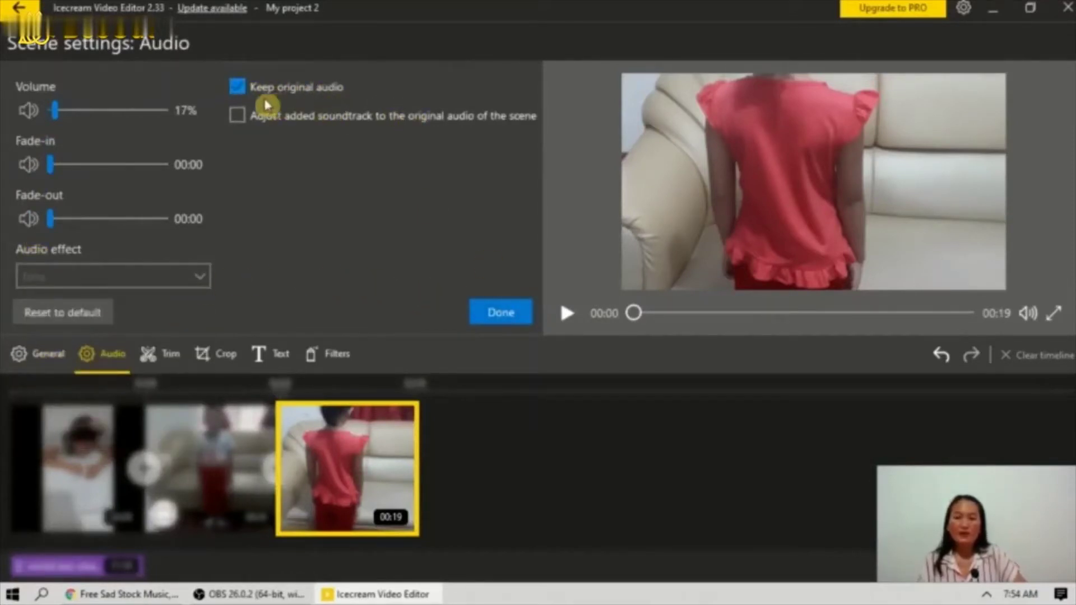
left_click(504, 317)
- Add a Checkerboard transition between the first and second clips and a Slide from top transition between the second and third
left_click(50, 470)
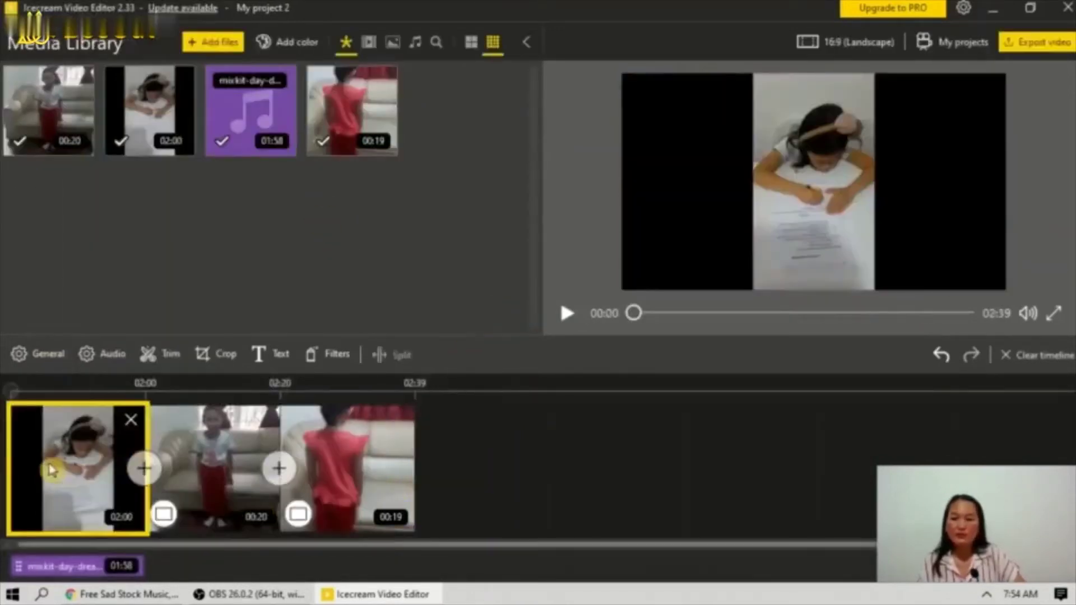
left_click(143, 470)
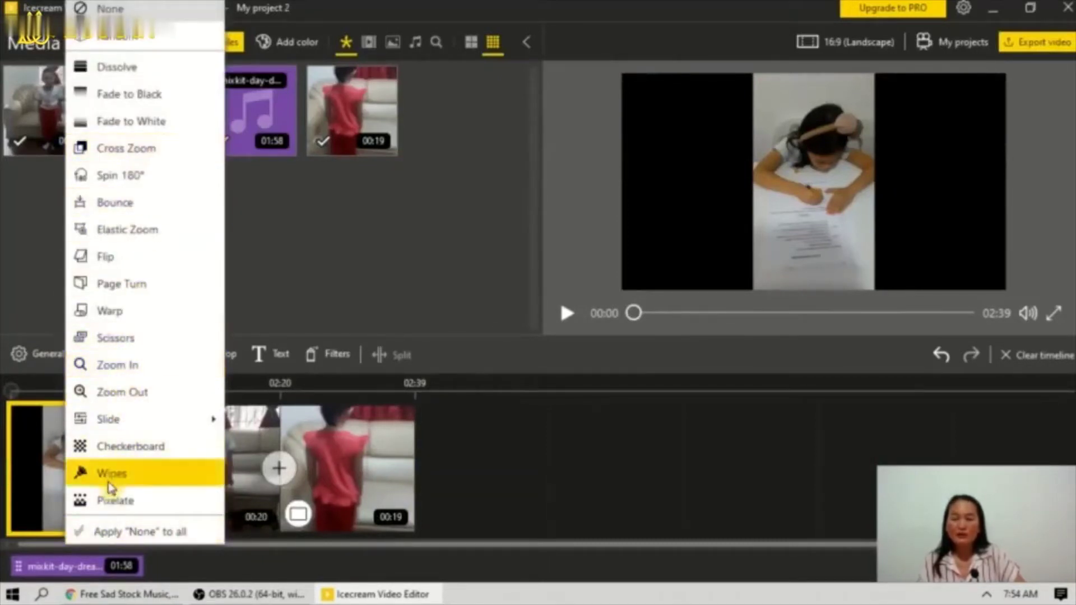
left_click(114, 447)
left_click(279, 467)
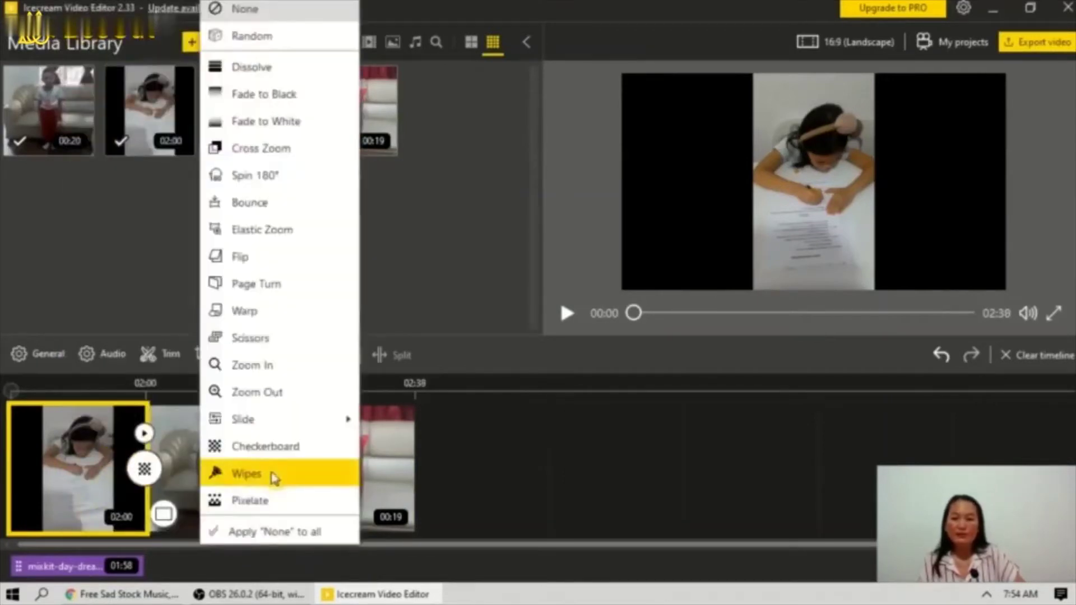
mouse_move(352, 422)
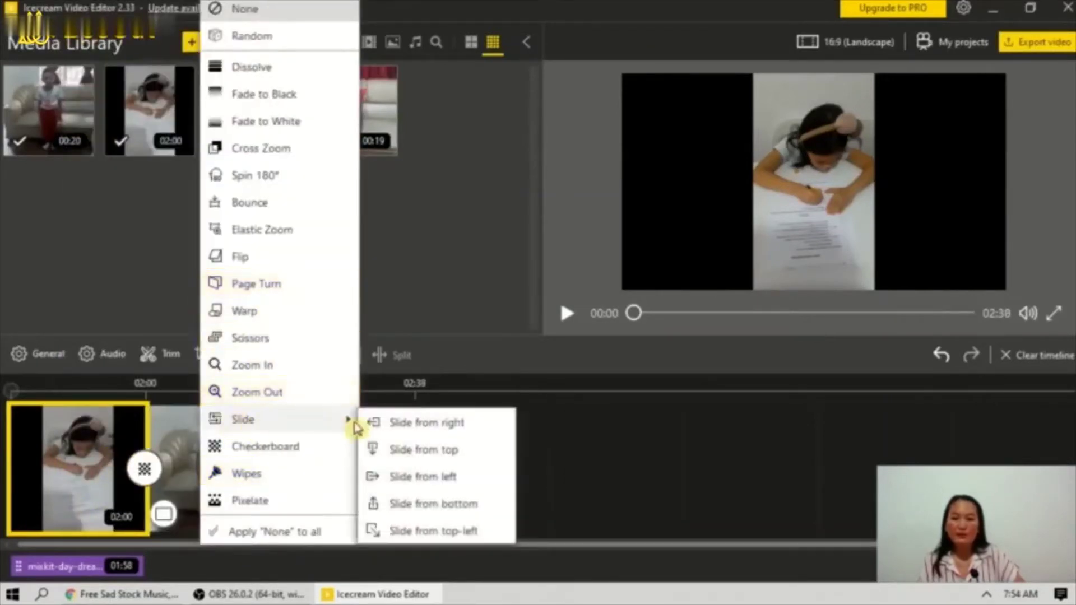
left_click(457, 448)
left_click(394, 488)
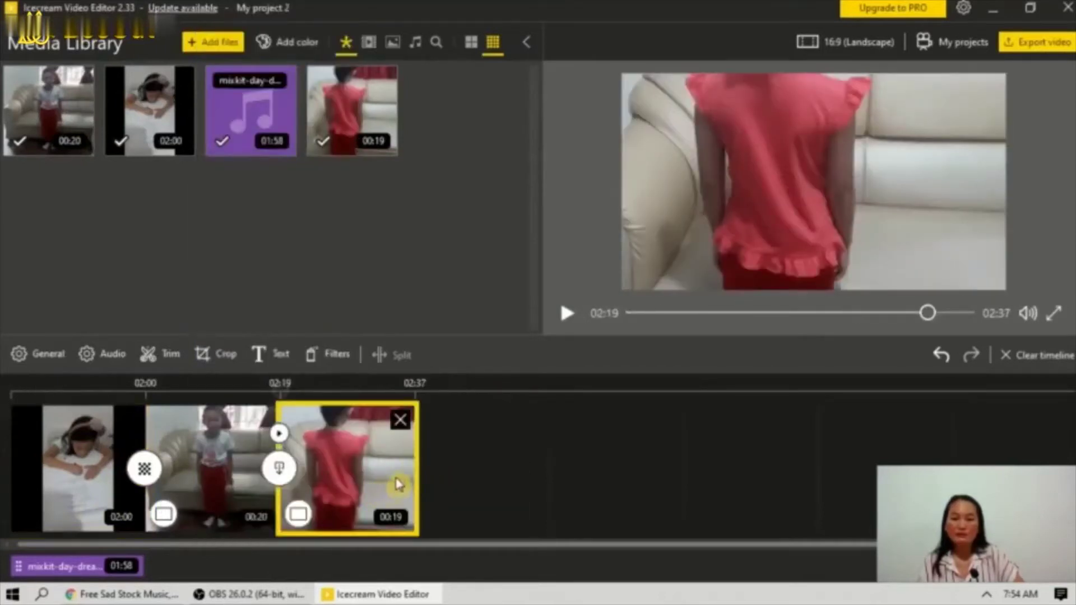
- Create a solid teal color scene and place it at the start of the timeline
left_click(81, 471)
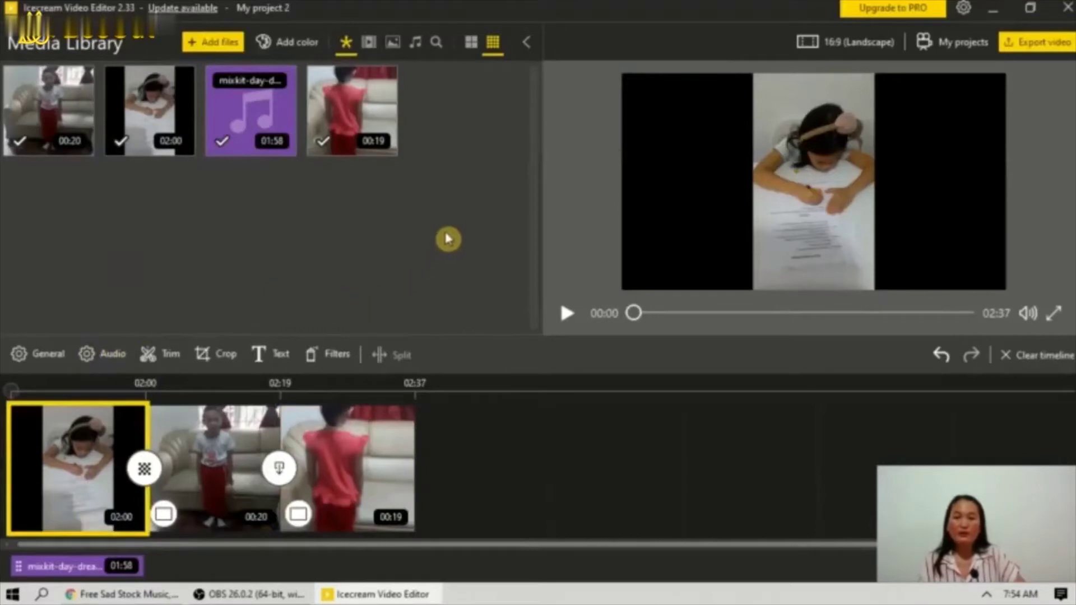
left_click(288, 43)
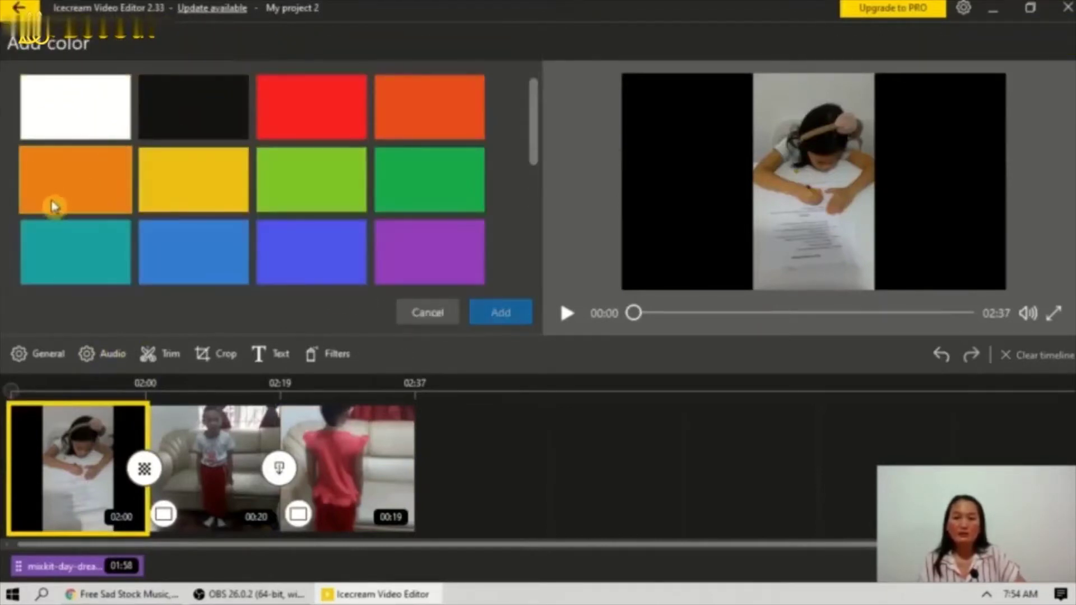
left_click(111, 251)
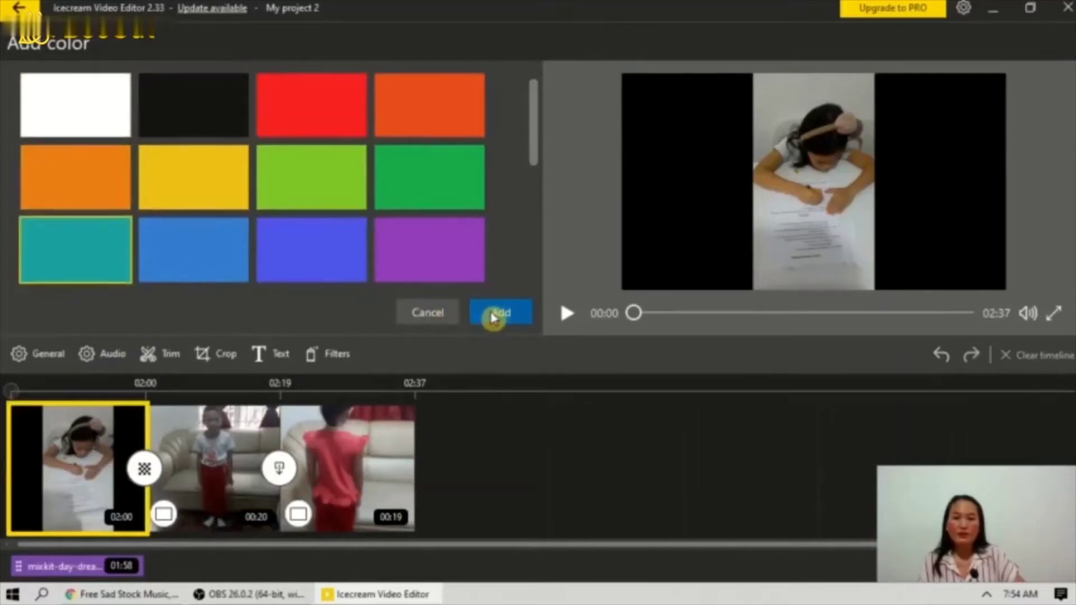
left_click(485, 320)
left_click_drag(457, 125, 90, 454)
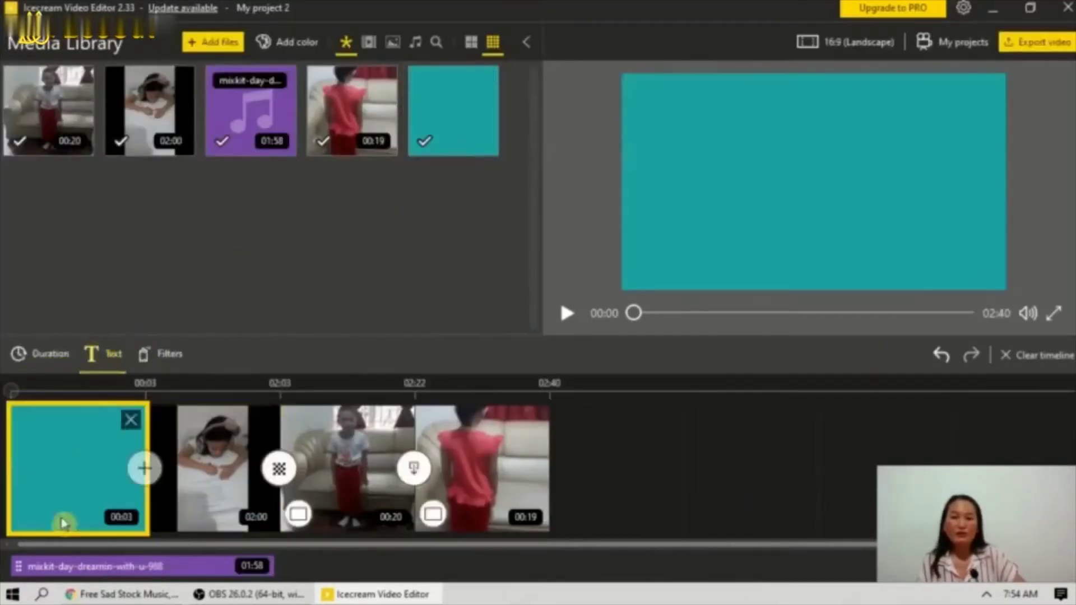
- Add the title text "Performance Task Compilation" to the teal opening scene
left_click(92, 355)
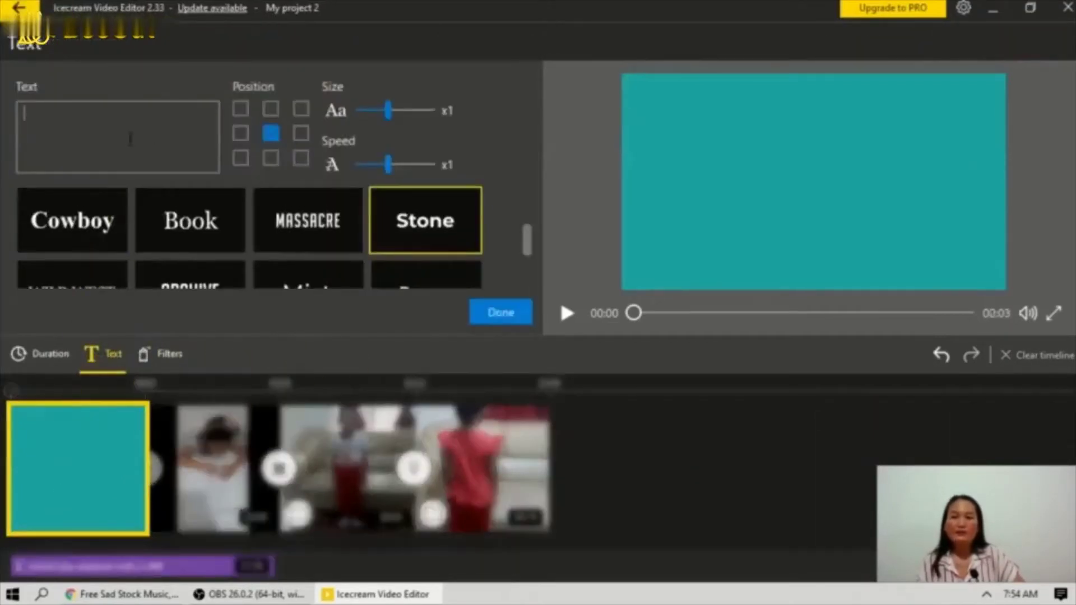
type("P")
key("Caps_Lock")
type("e")
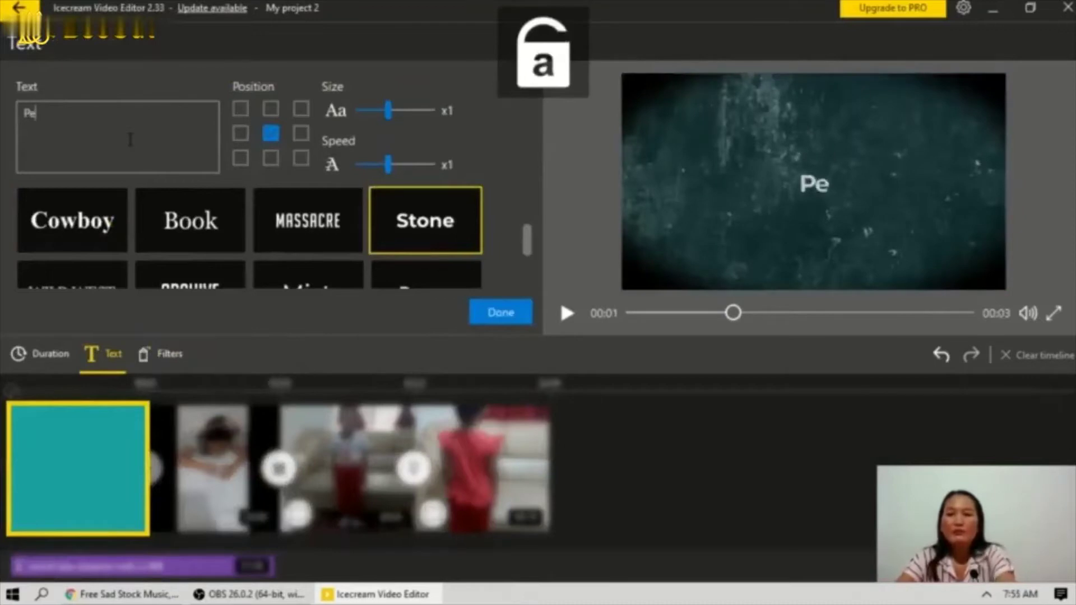
type("rformnace")
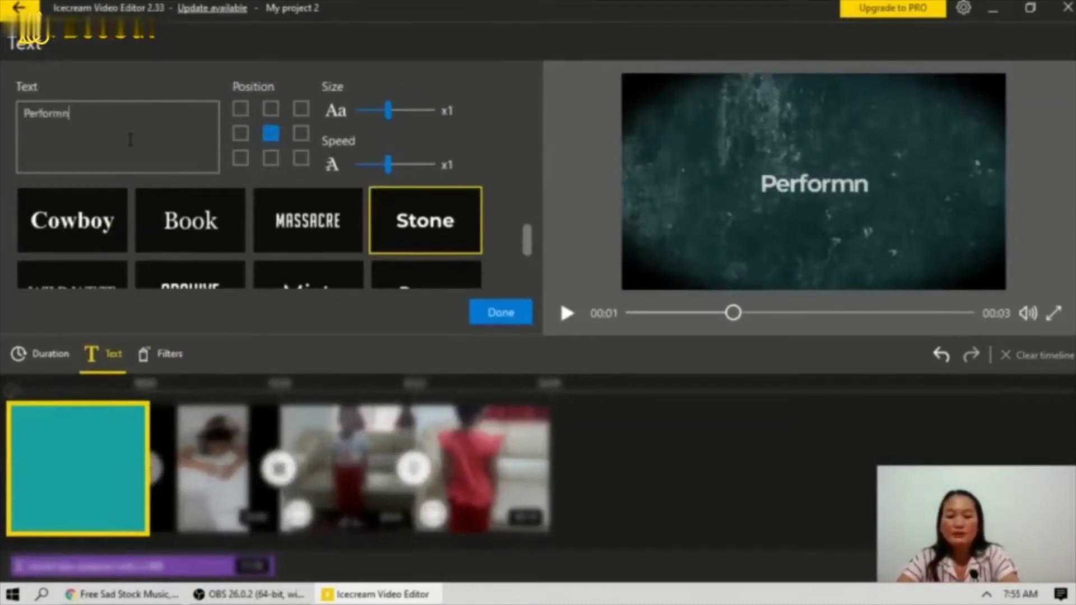
key("Caps_Lock")
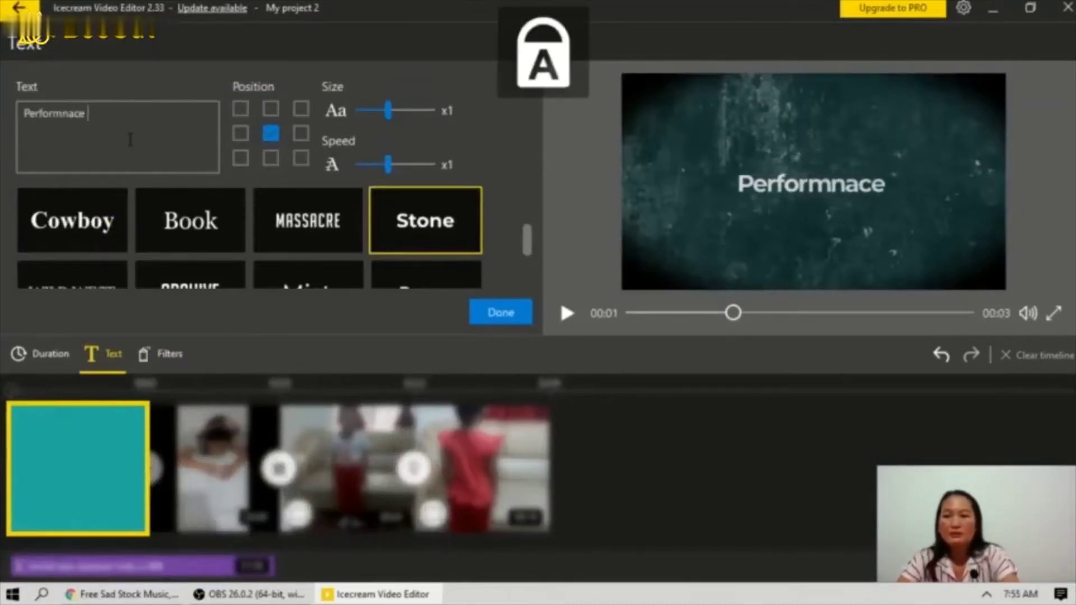
key("BackSpace")
key("BackSpace")
key("BackSpace")
key("BackSpace")
type("A")
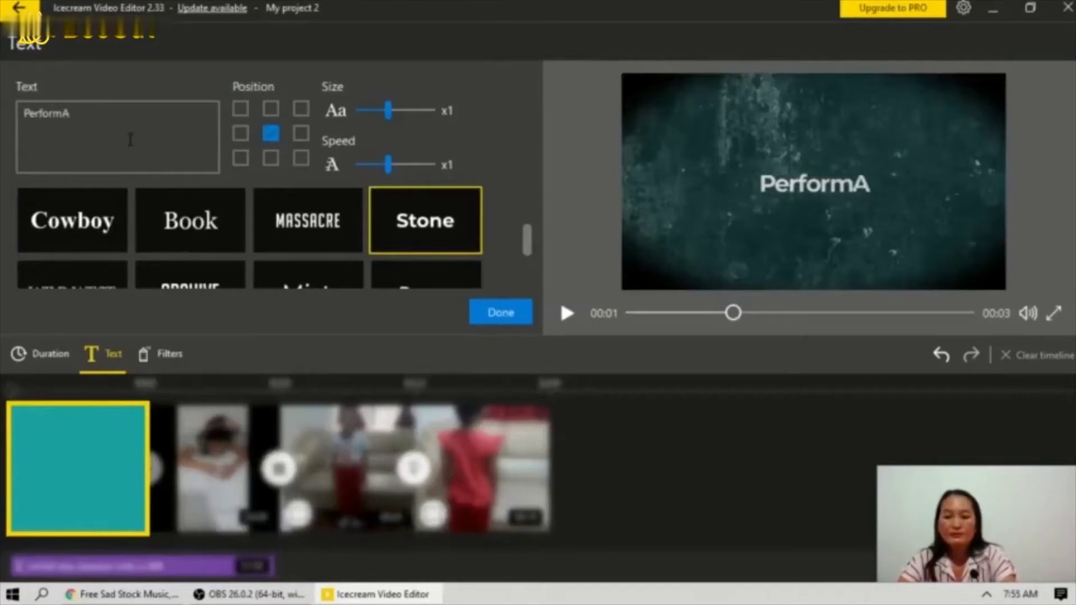
key("BackSpace")
key("Caps_Lock")
type("ance")
key("Caps_Lock")
type("T")
key("Caps_Lock")
type("ask")
key("Caps_Lock")
type("Com")
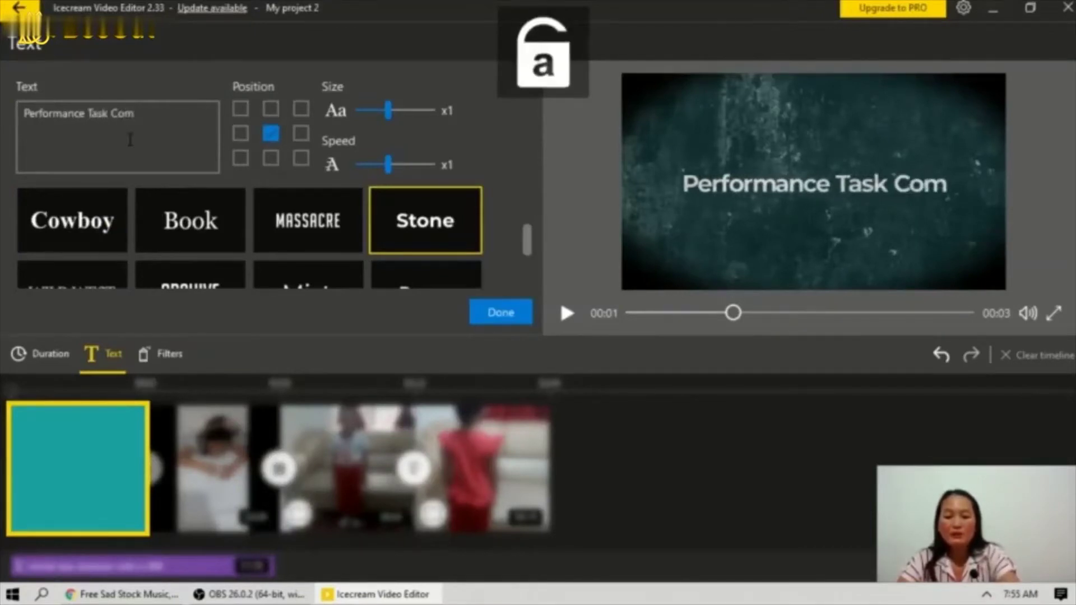
type("pilation")
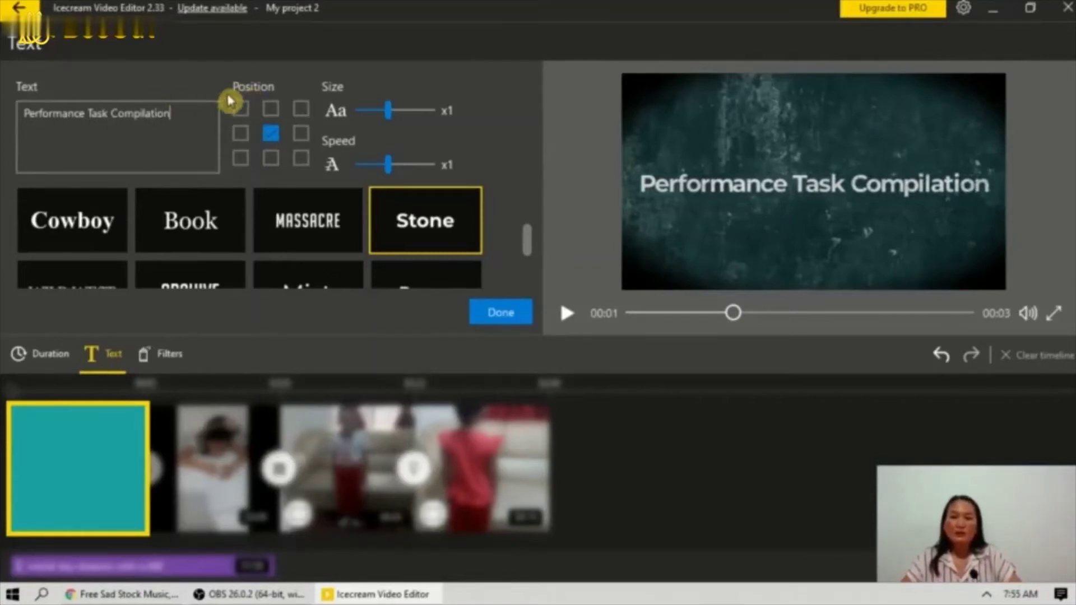
- Try the title text at several positions in the frame and return it to the center
left_click(241, 109)
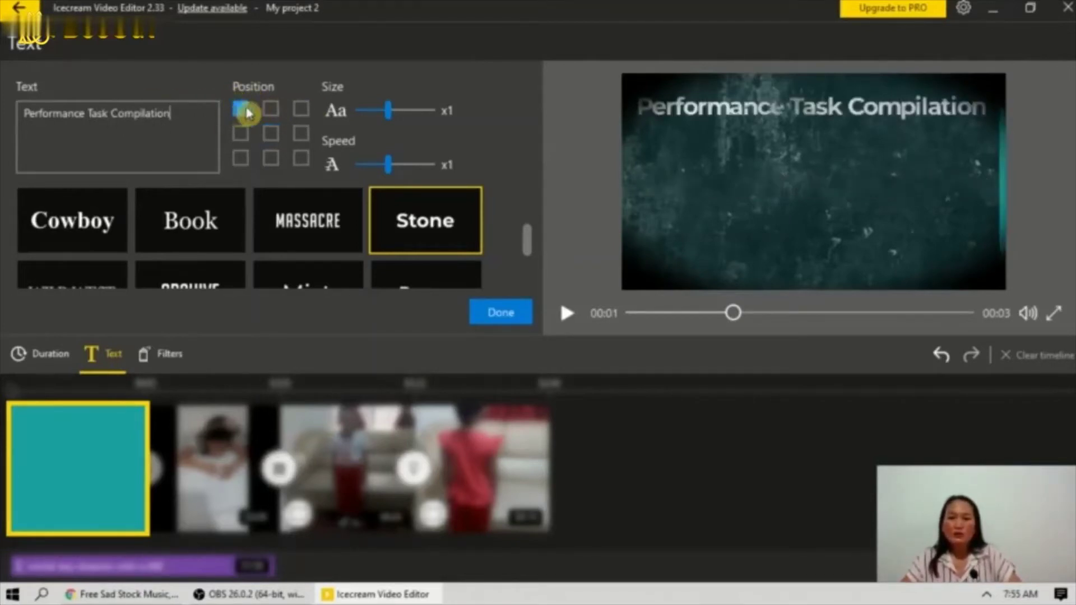
left_click(270, 108)
left_click(301, 108)
left_click(301, 133)
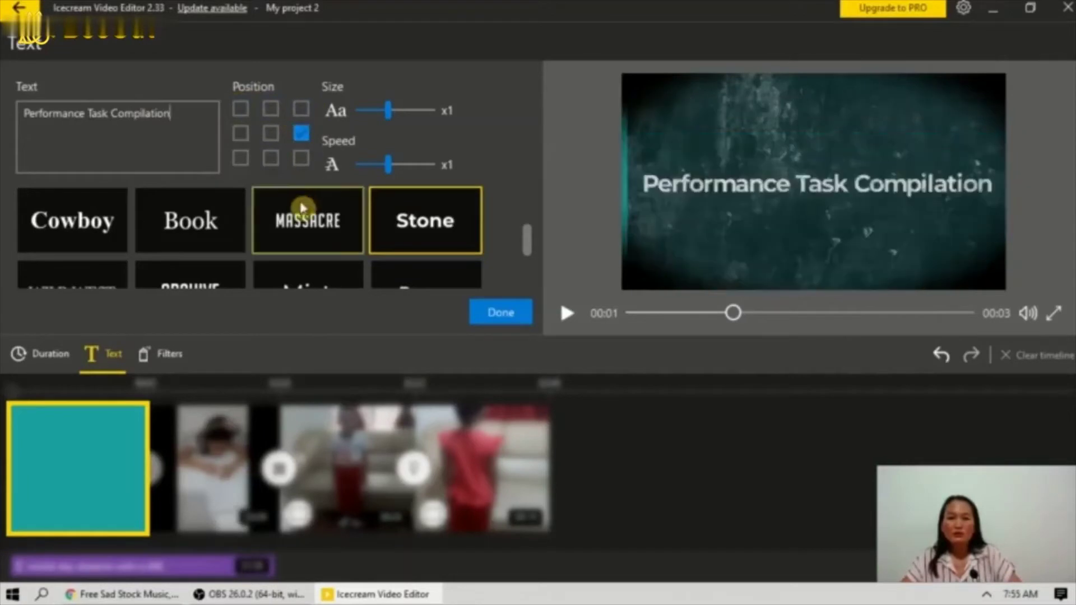
left_click(271, 159)
left_click(270, 137)
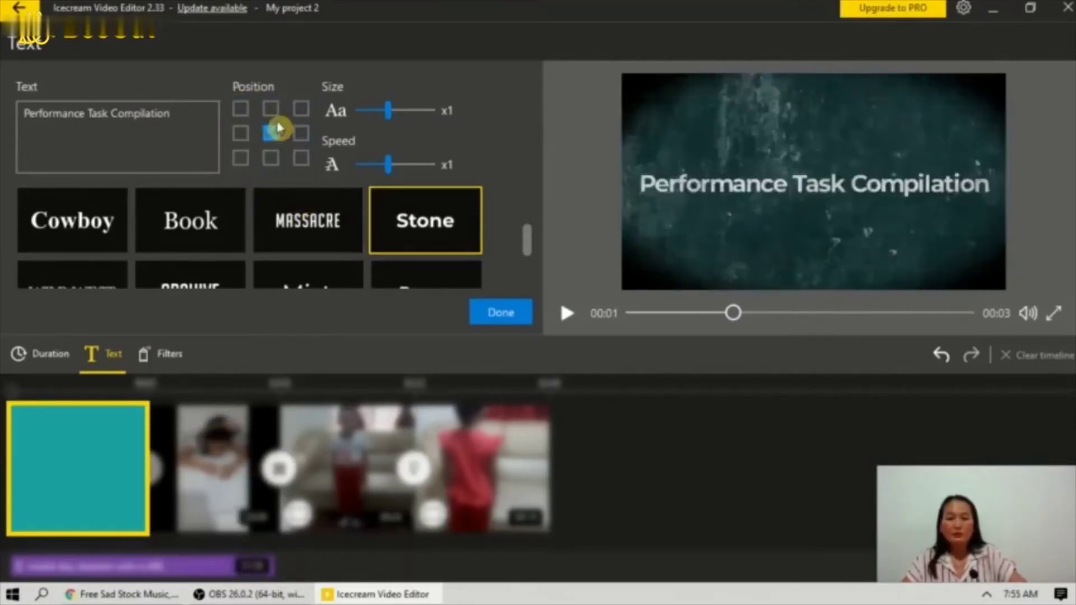
- Compare several text styles for the opening title and apply the Verda style
left_click(173, 237)
left_click(62, 235)
left_click(303, 236)
scroll(370, 239, "down", 5)
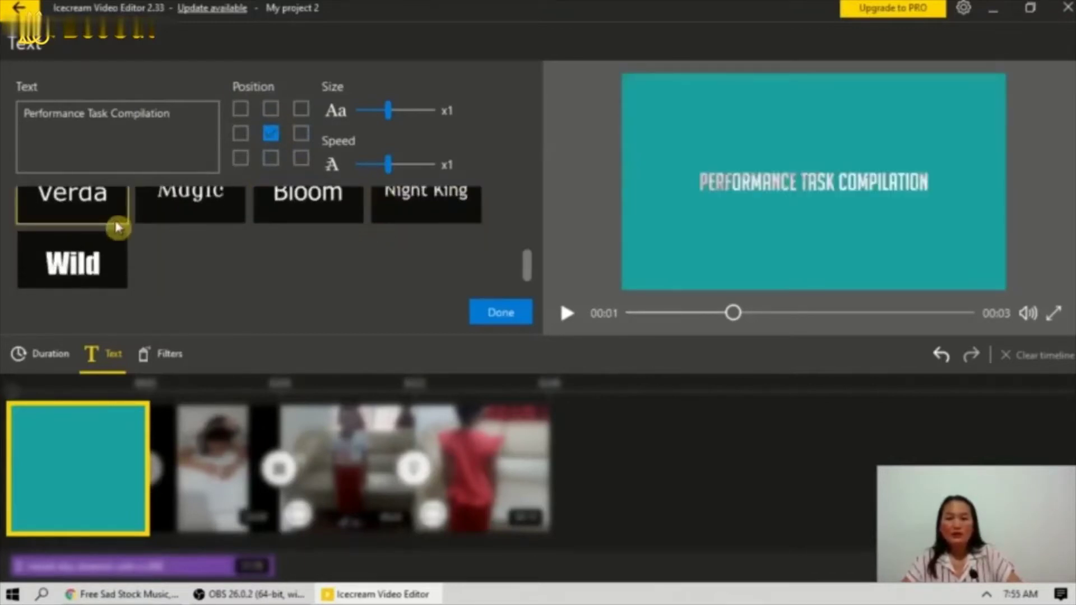
scroll(129, 247, "up", 2)
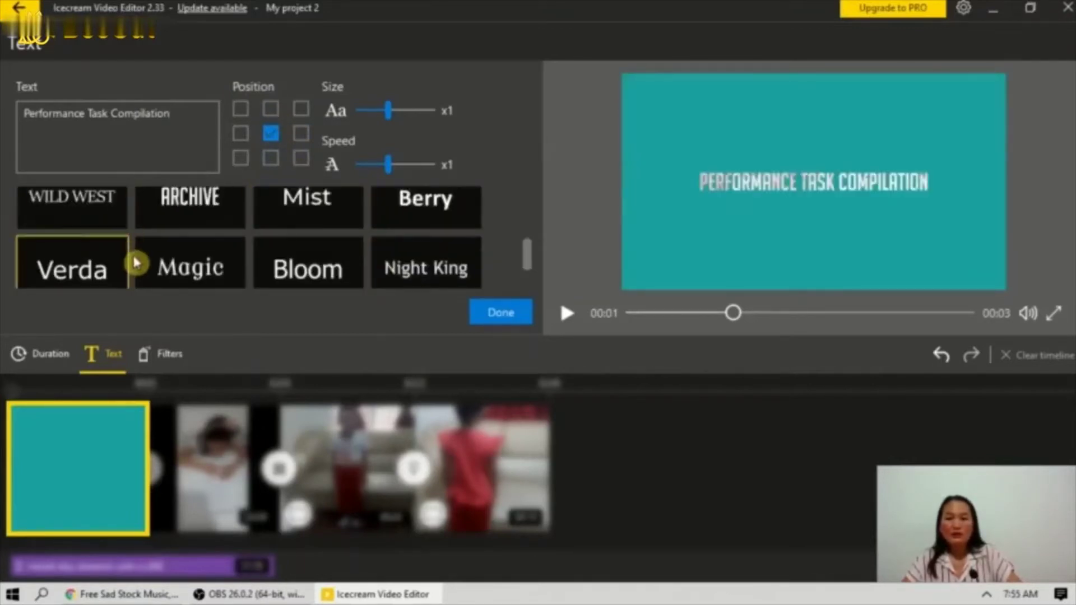
left_click(67, 260)
scroll(224, 263, "down", 1)
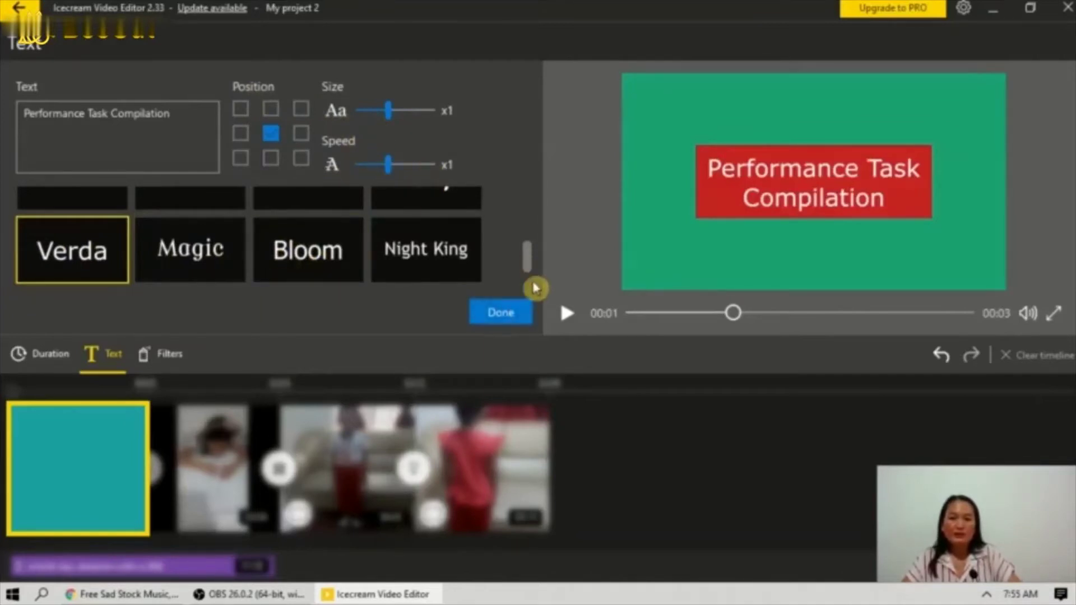
left_click(507, 311)
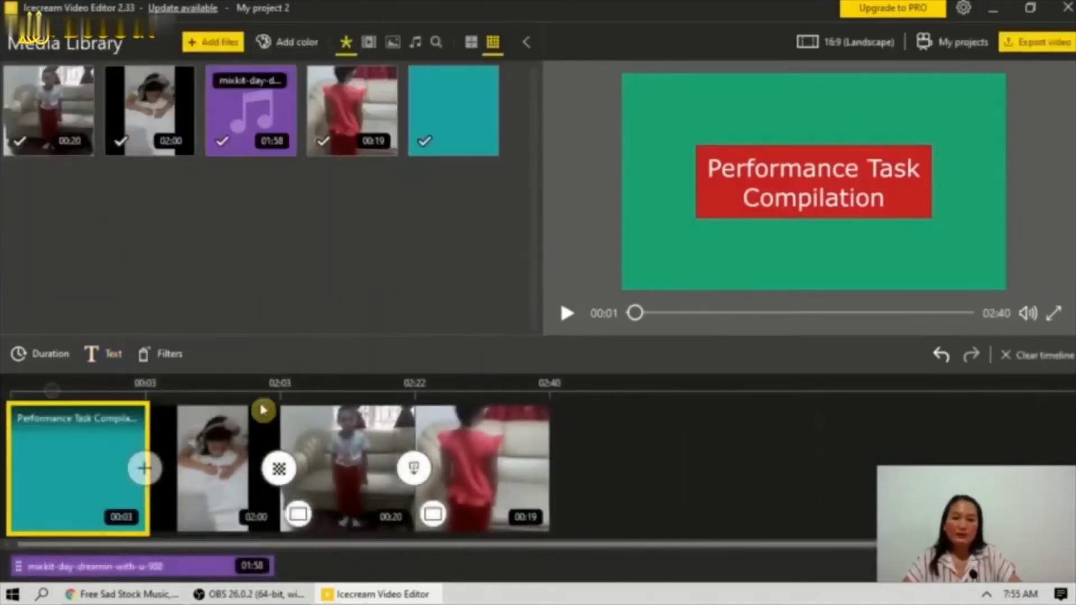
- Add a Flip transition between the teal opening scene and the first video clip
left_click(144, 468)
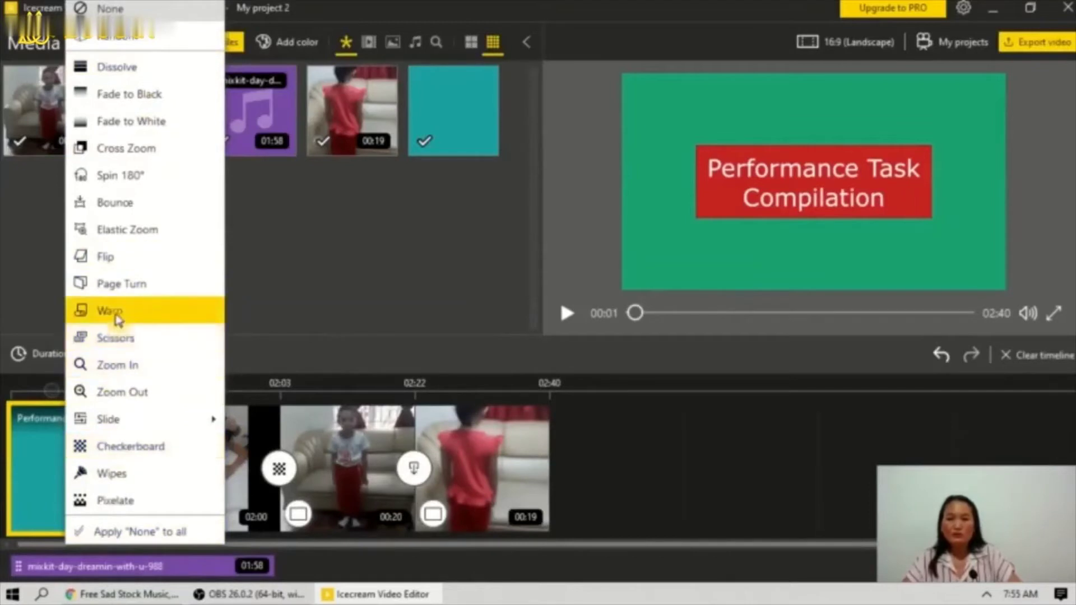
left_click(103, 259)
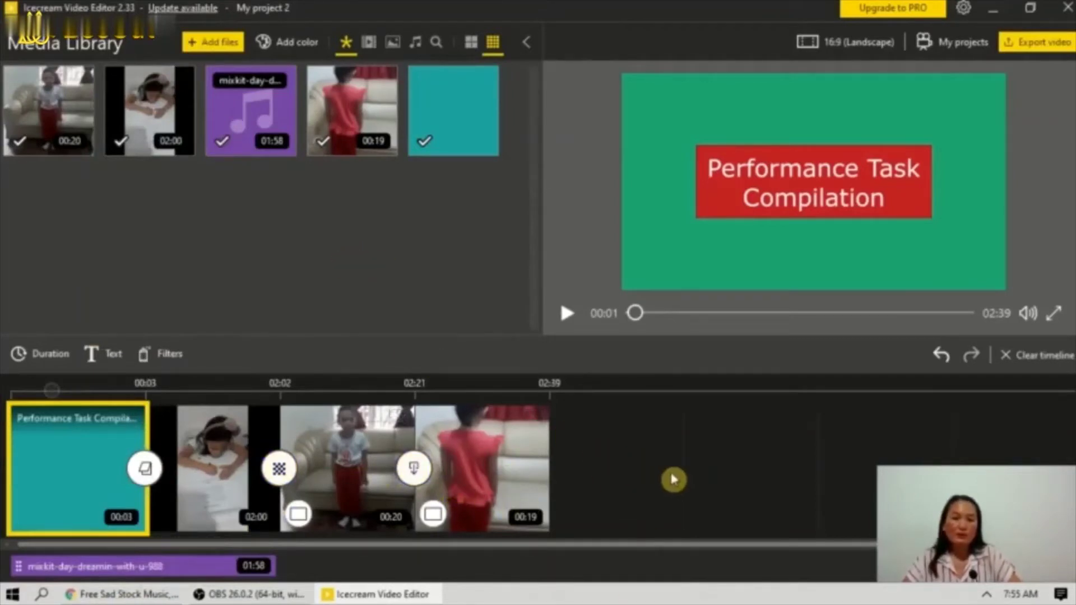
- Create a pink-to-orange gradient color scene and place it at the end of the timeline
left_click(280, 43)
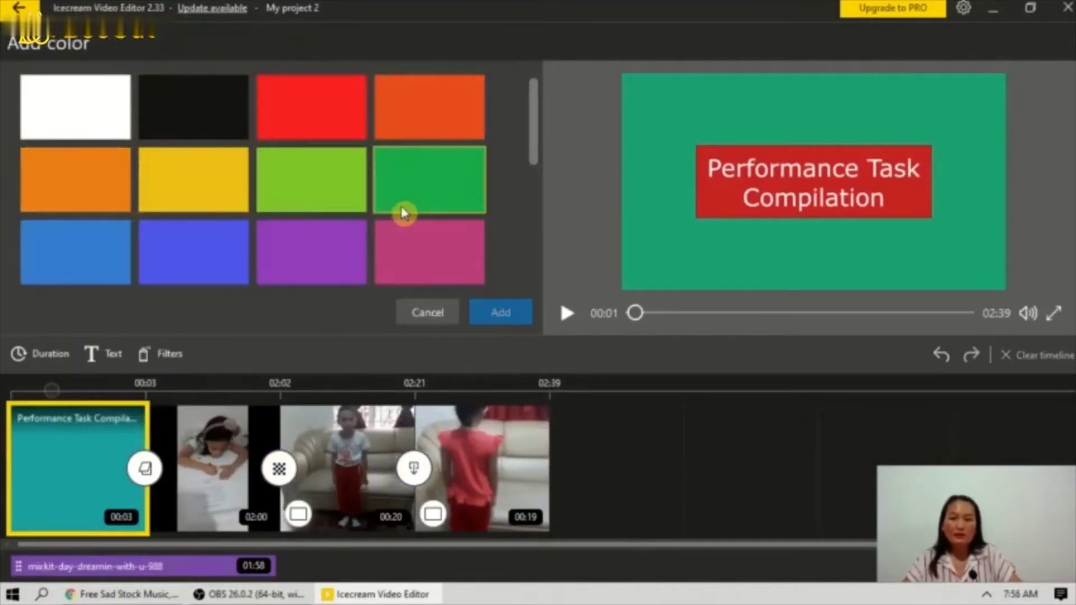
scroll(395, 212, "down", 2)
scroll(440, 264, "down", 2)
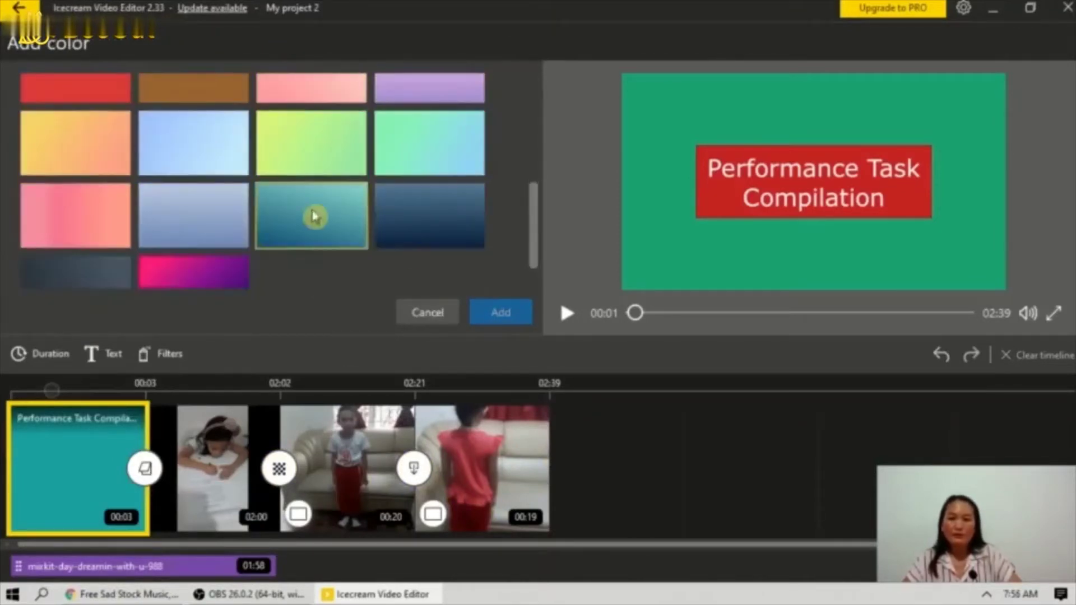
scroll(219, 179, "down", 1)
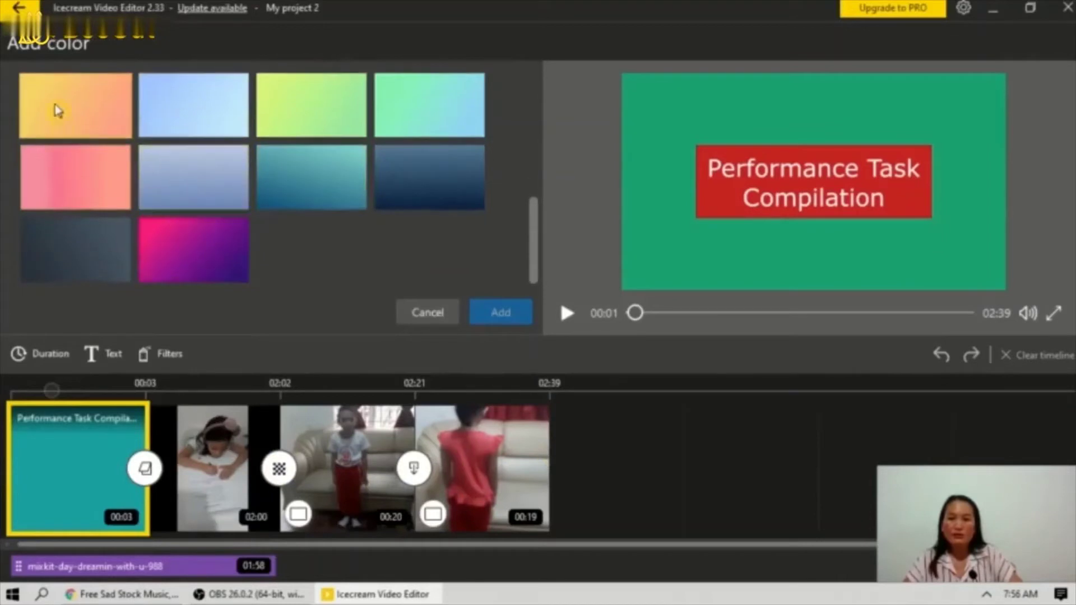
left_click(82, 175)
left_click(494, 312)
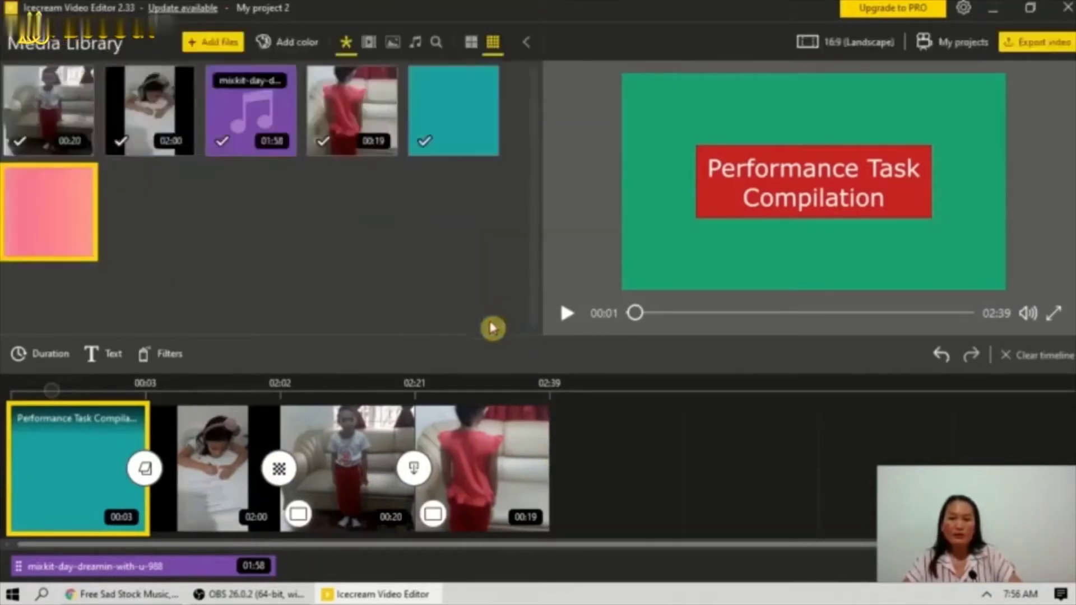
left_click_drag(23, 211, 612, 465)
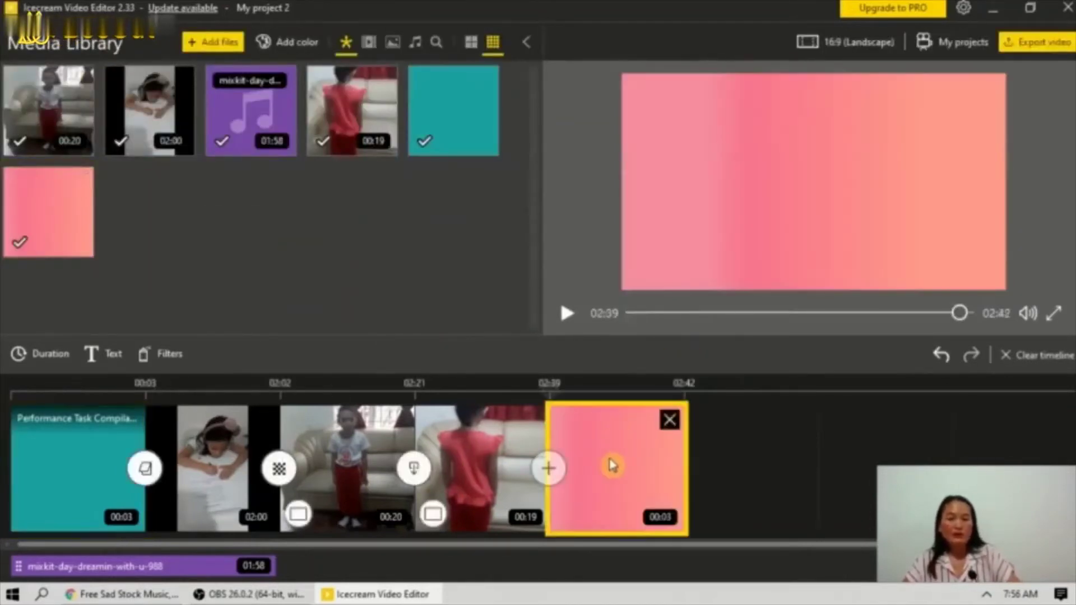
- Add the text "Thanks For Watching!" to the pink gradient closing scene
left_click(112, 362)
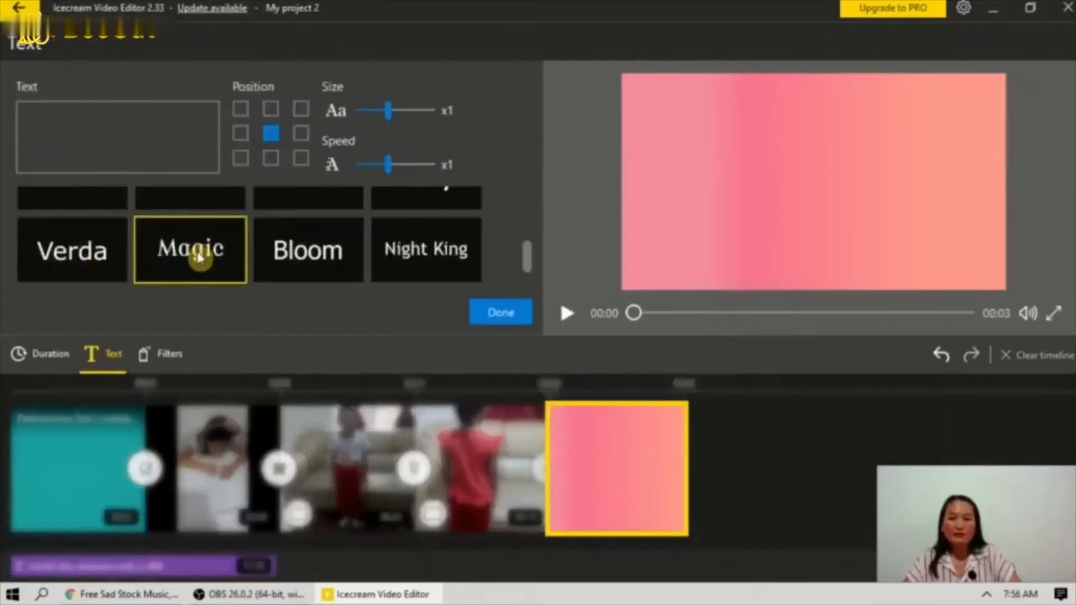
key("Caps_Lock")
type("T")
key("Caps_Lock")
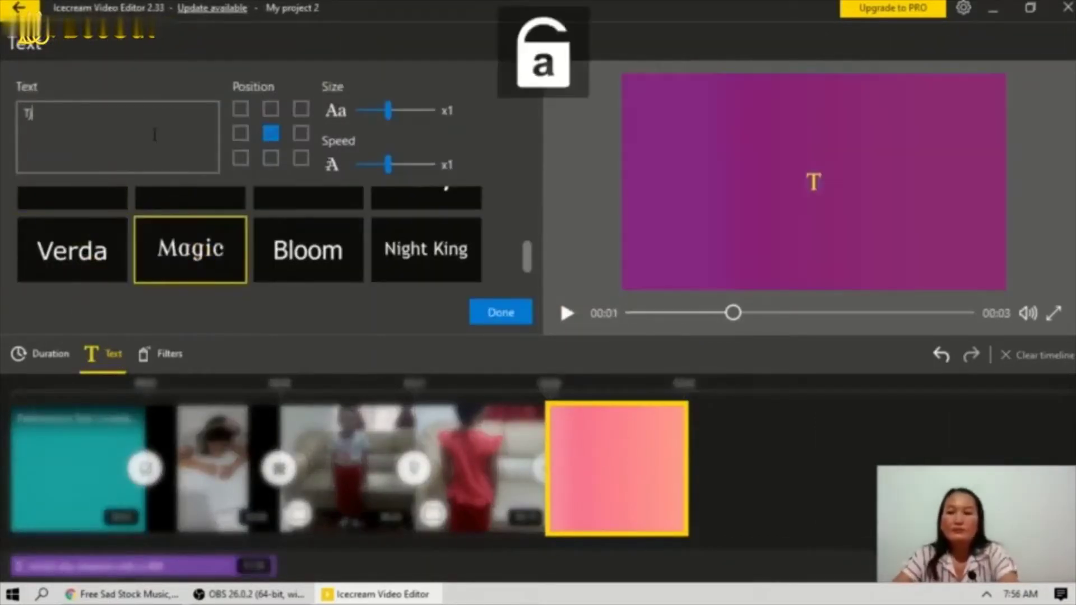
key("BackSpace")
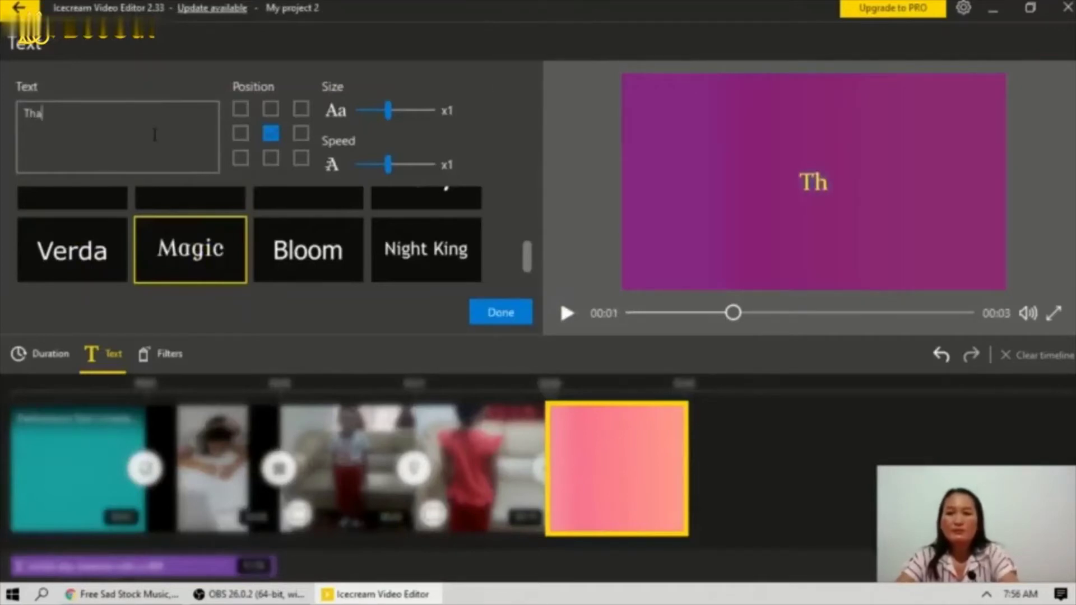
type("hanks")
key("Caps_Lock")
type("F")
key("Caps_Lock")
type("or")
key("Caps_Lock")
type("W")
key("Caps_Lock")
type("atchin")
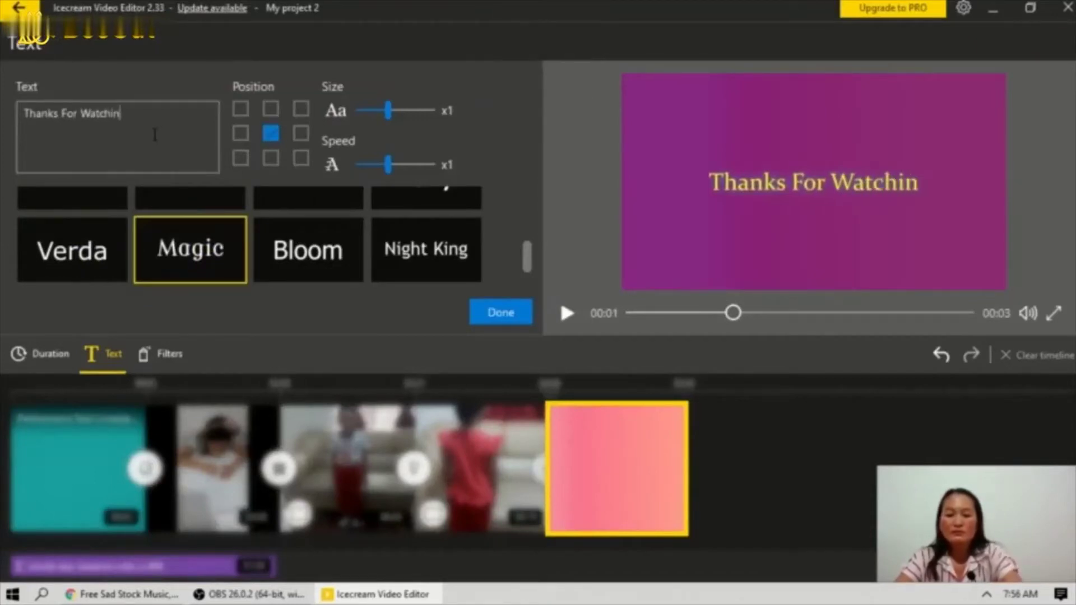
type("g!")
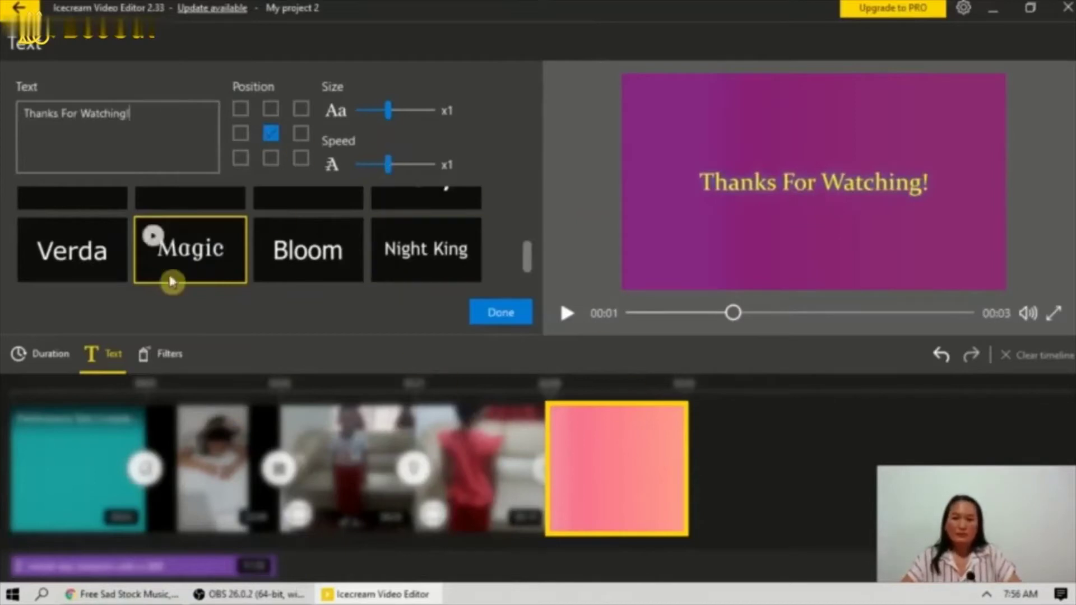
- Compare the Bloom, Night King, Verda and Magic styles for the closing text and apply Verda
left_click(350, 261)
left_click(442, 255)
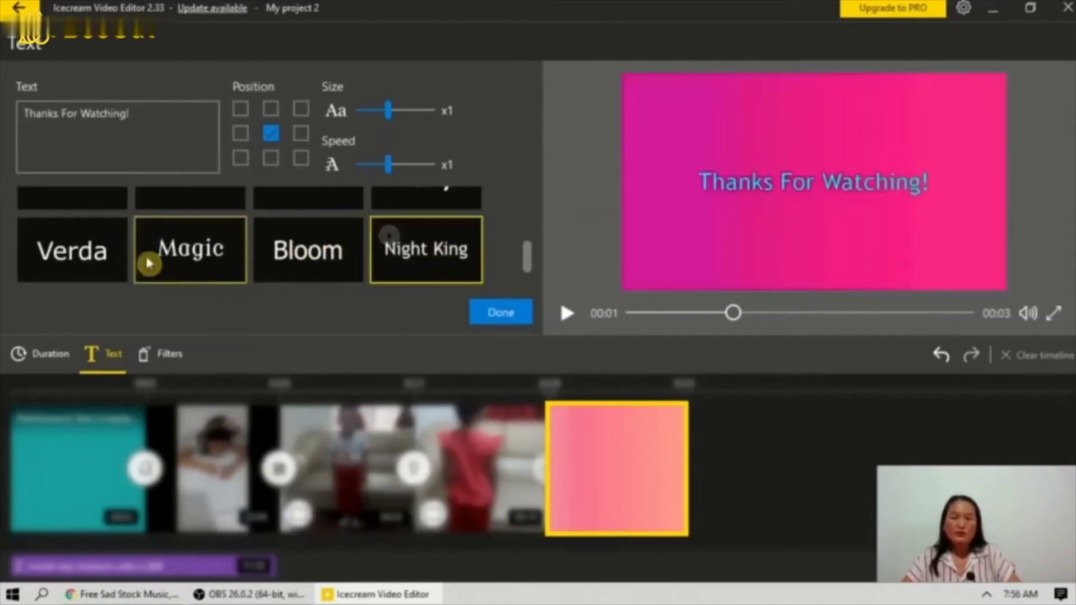
left_click(53, 252)
left_click(175, 251)
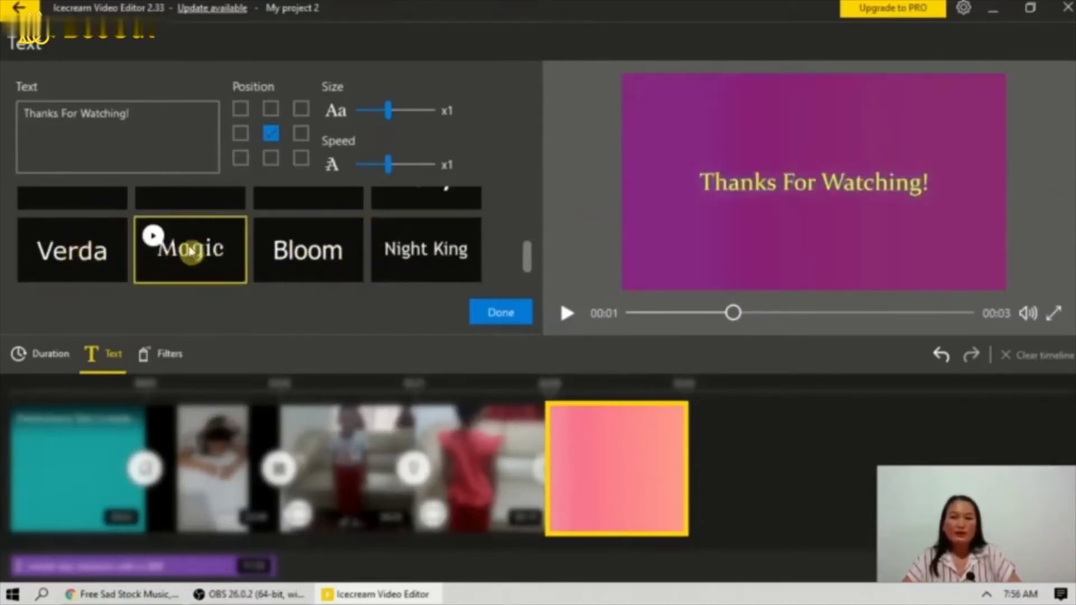
left_click(69, 268)
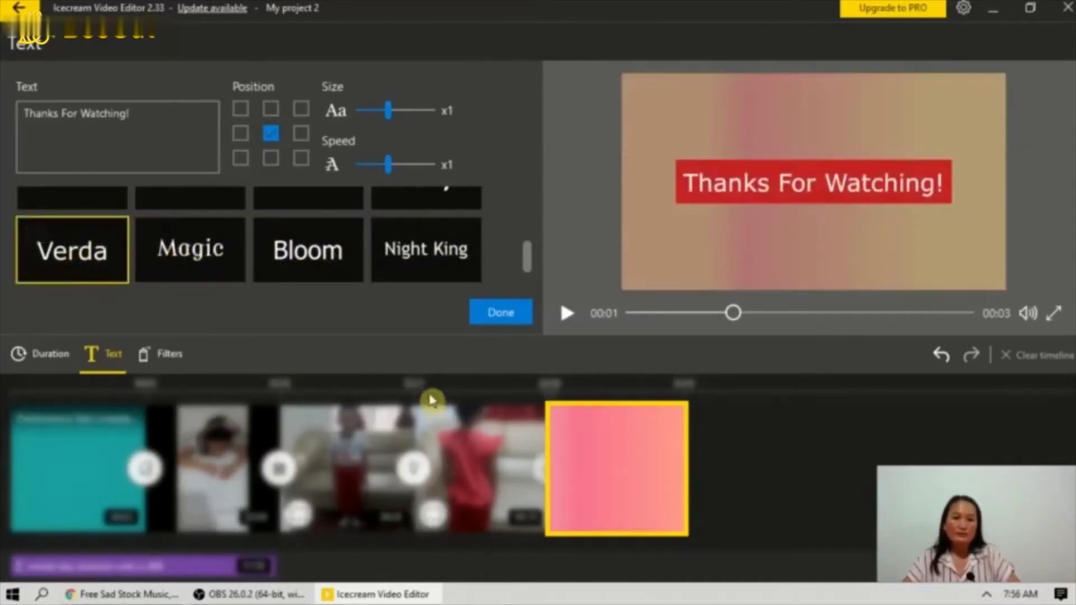
left_click(489, 315)
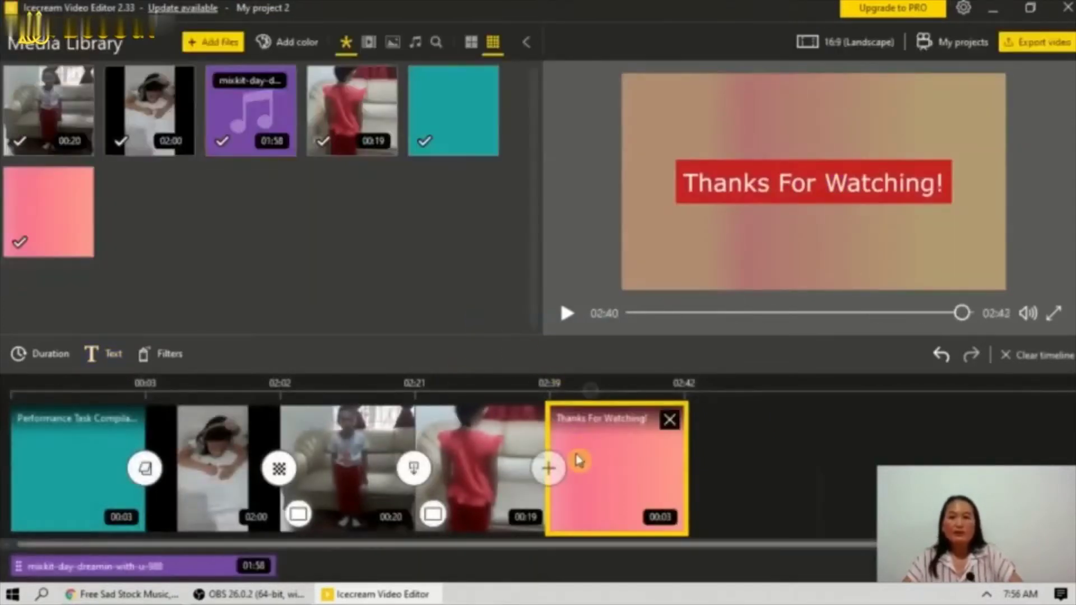
- Apply the Fish-Eye filter to the closing scene
left_click(168, 355)
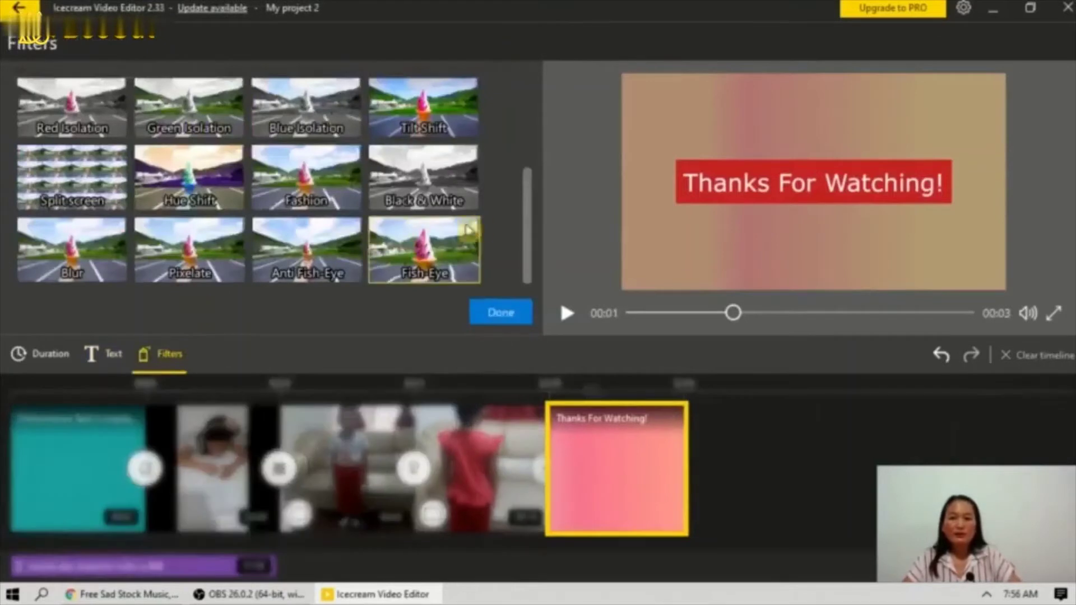
left_click(432, 256)
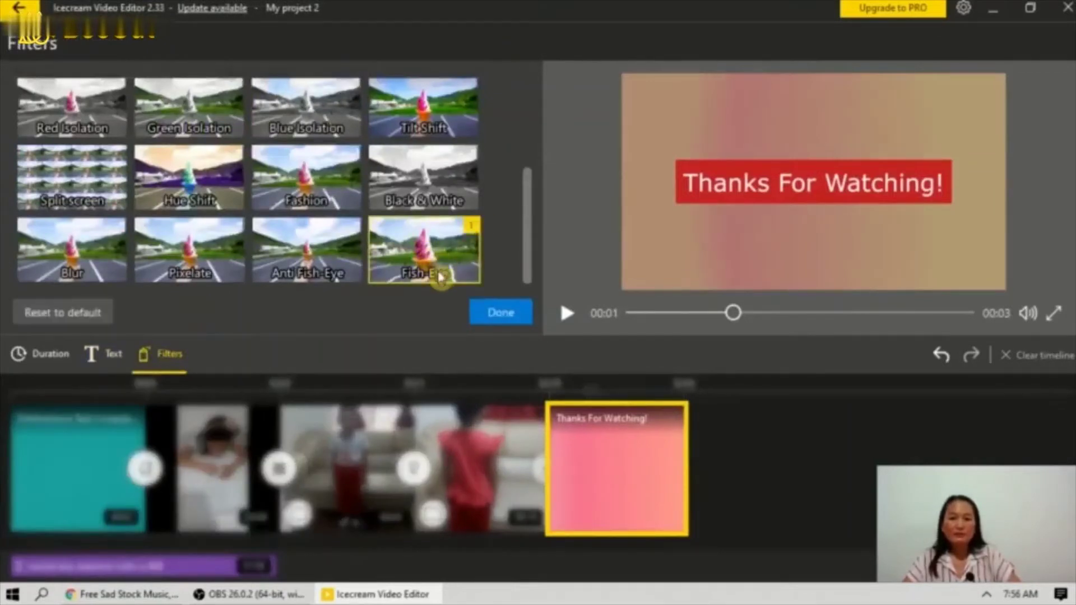
left_click(502, 312)
- Try the Split screen filter on the teal opening scene, then apply the Tilt Shift filter instead
left_click(65, 476)
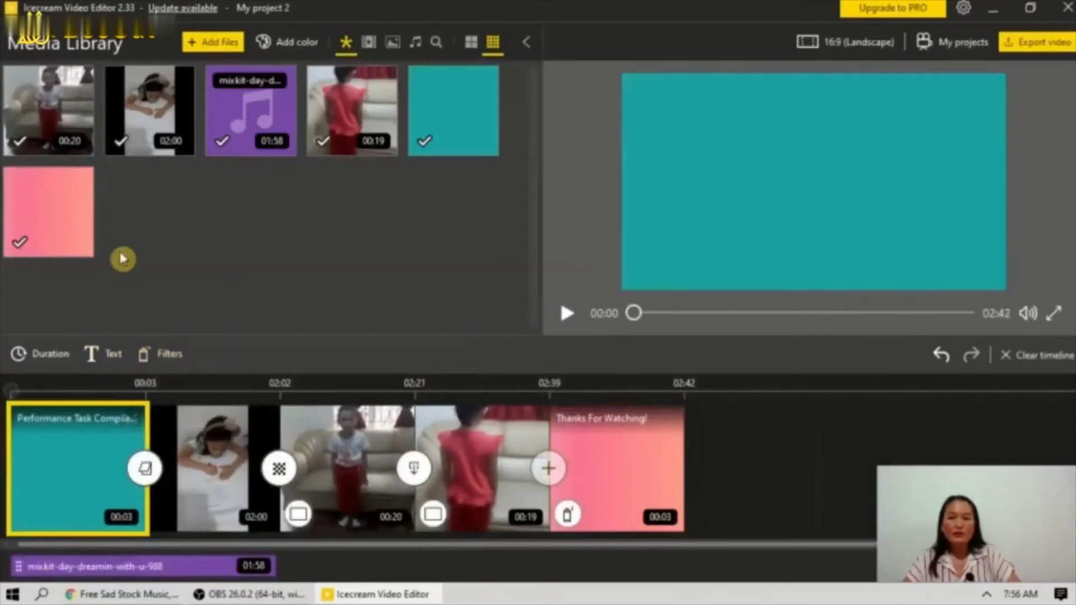
left_click(168, 354)
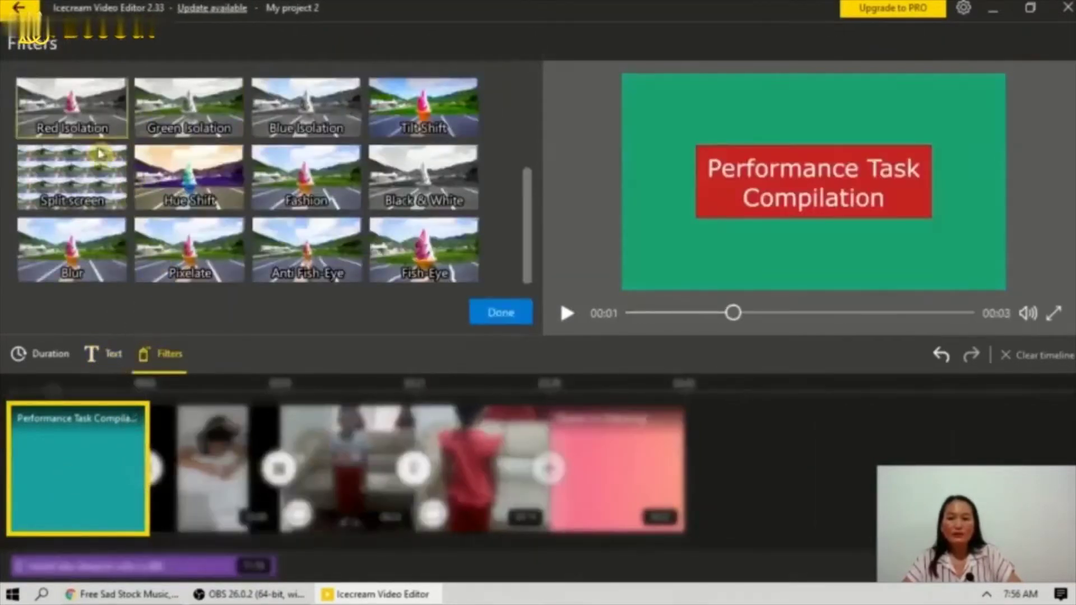
left_click(74, 177)
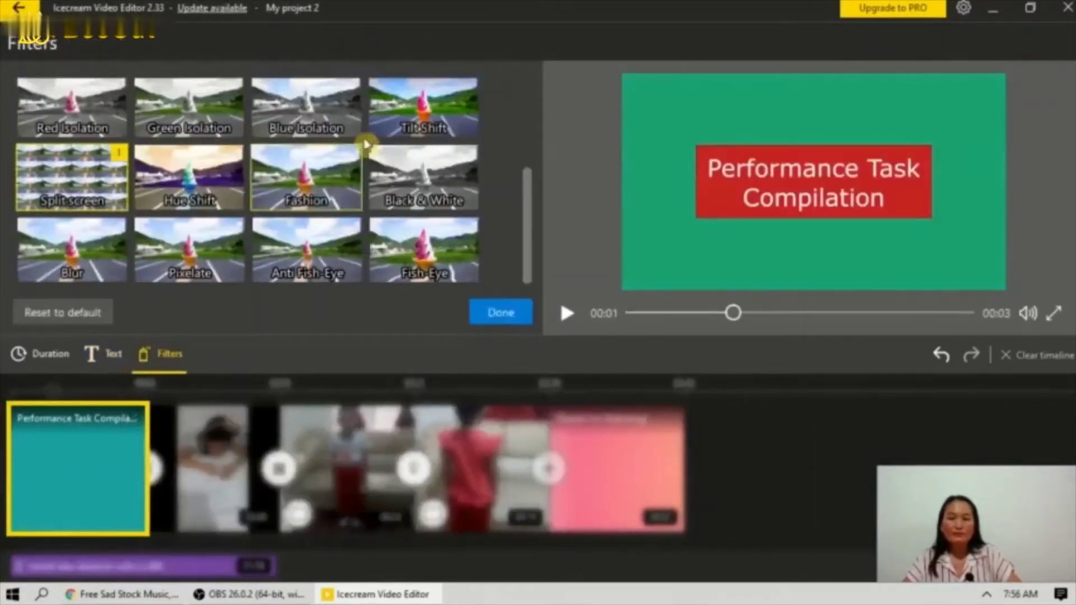
left_click(408, 120)
left_click(76, 187)
left_click(431, 115)
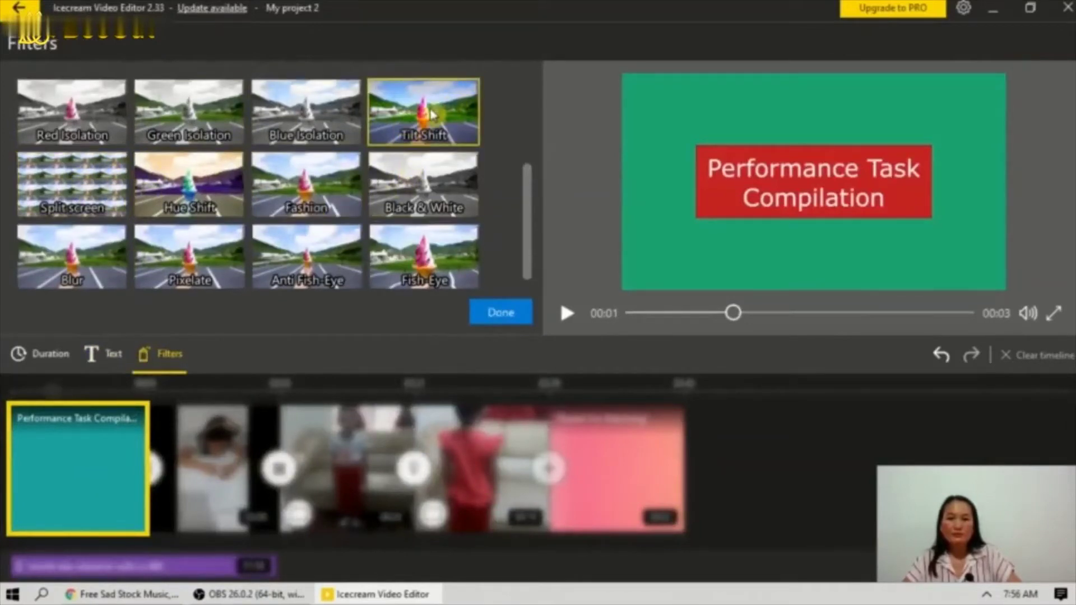
left_click(431, 115)
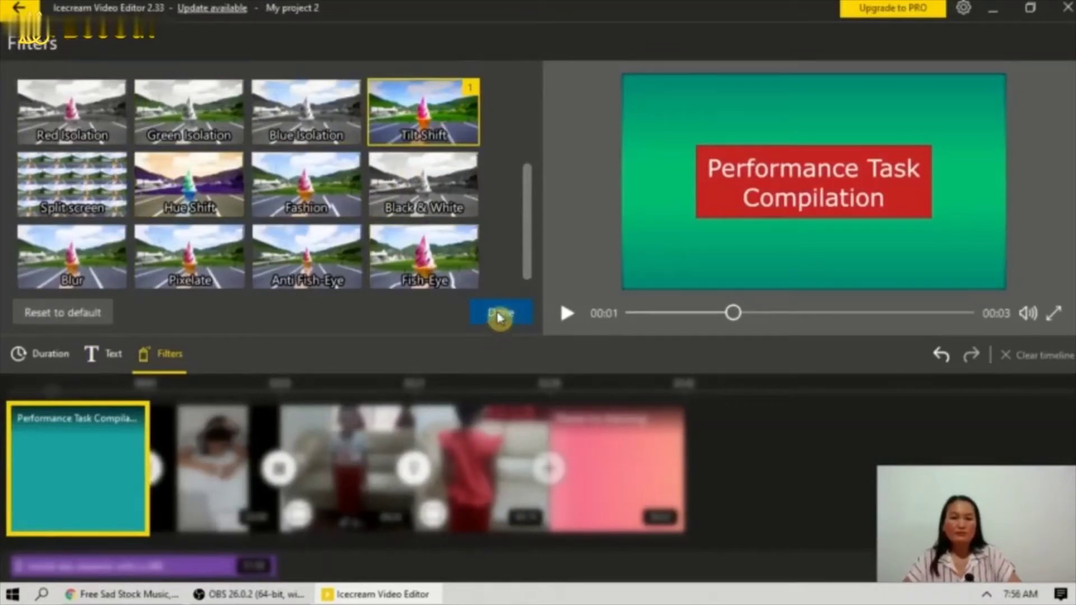
left_click(499, 315)
- Trim the mixkit-day-dreamin music track so that it ends at 00:05
left_click(209, 457)
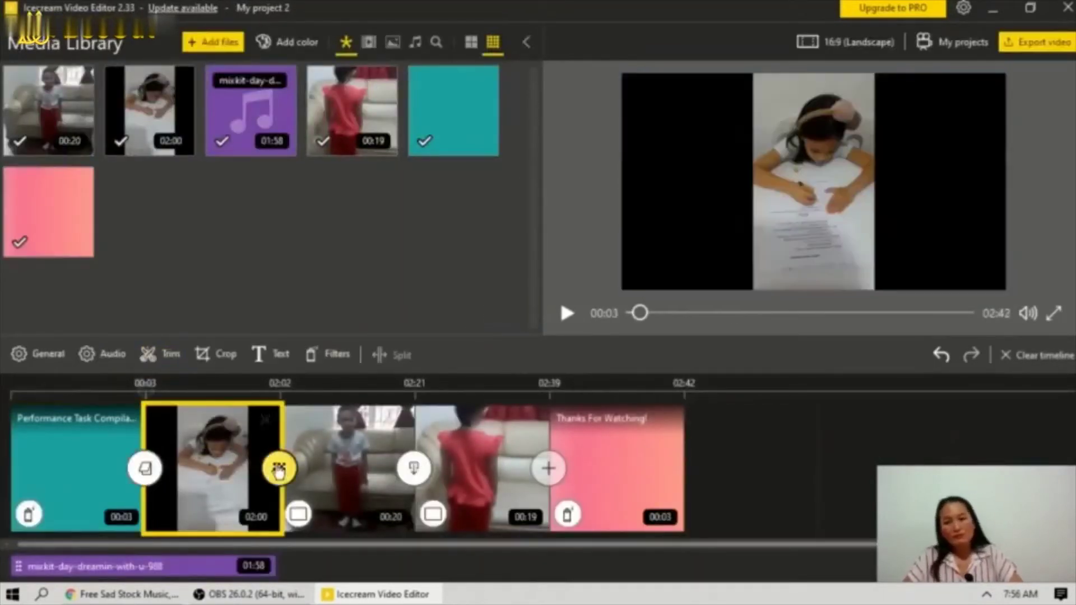
left_click(150, 570)
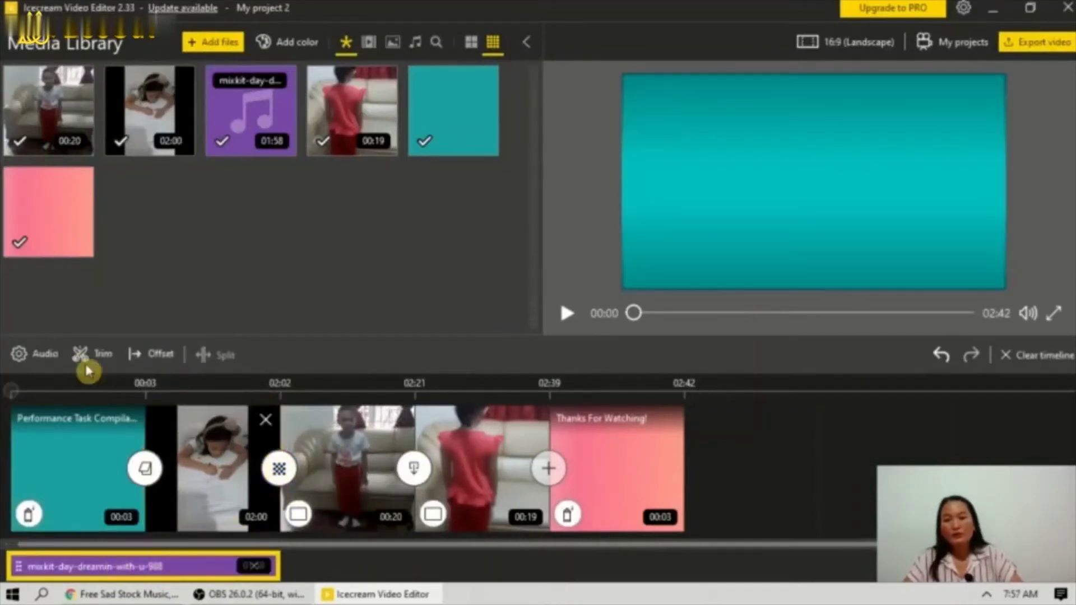
left_click(159, 373)
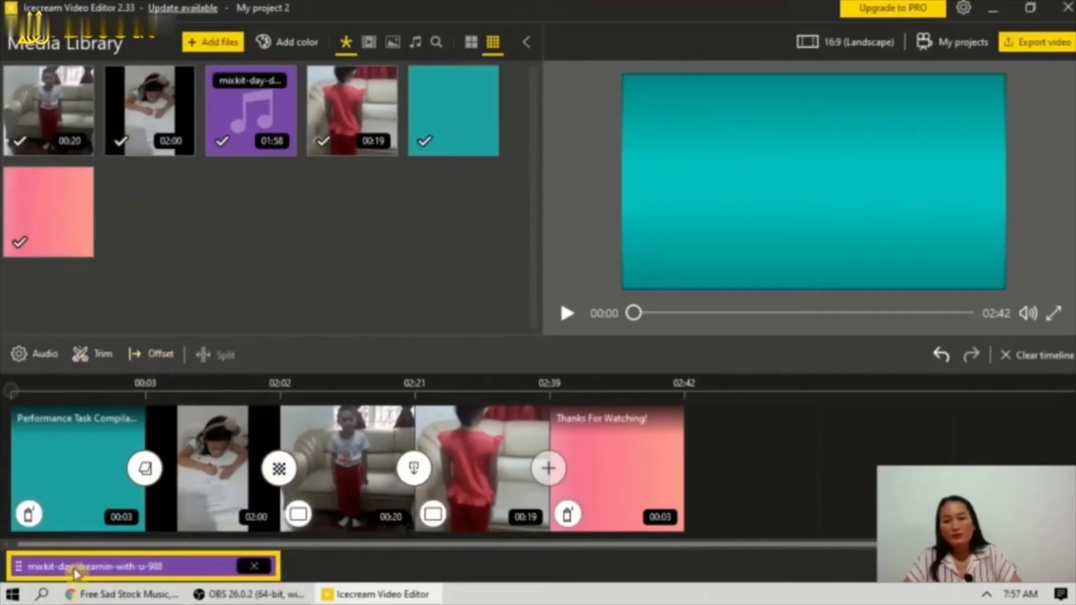
left_click(104, 357)
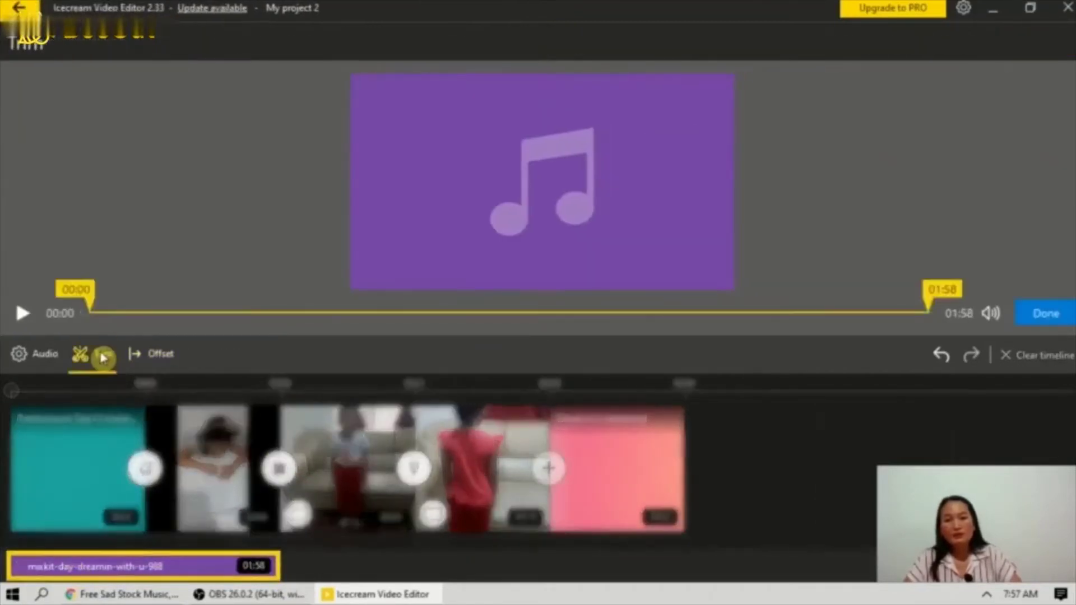
left_click_drag(921, 300, 129, 305)
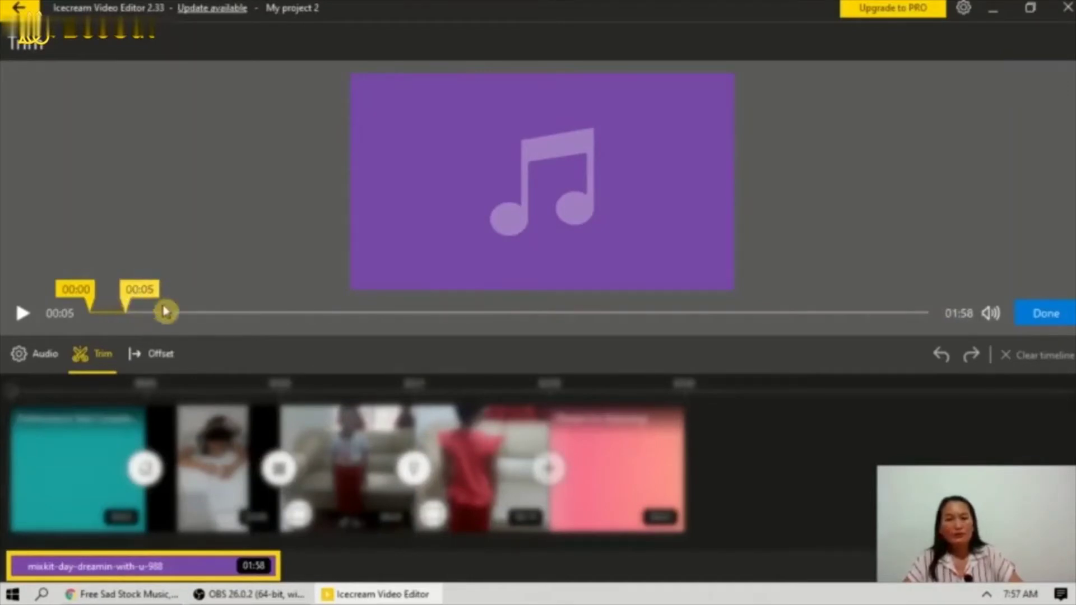
left_click(1046, 316)
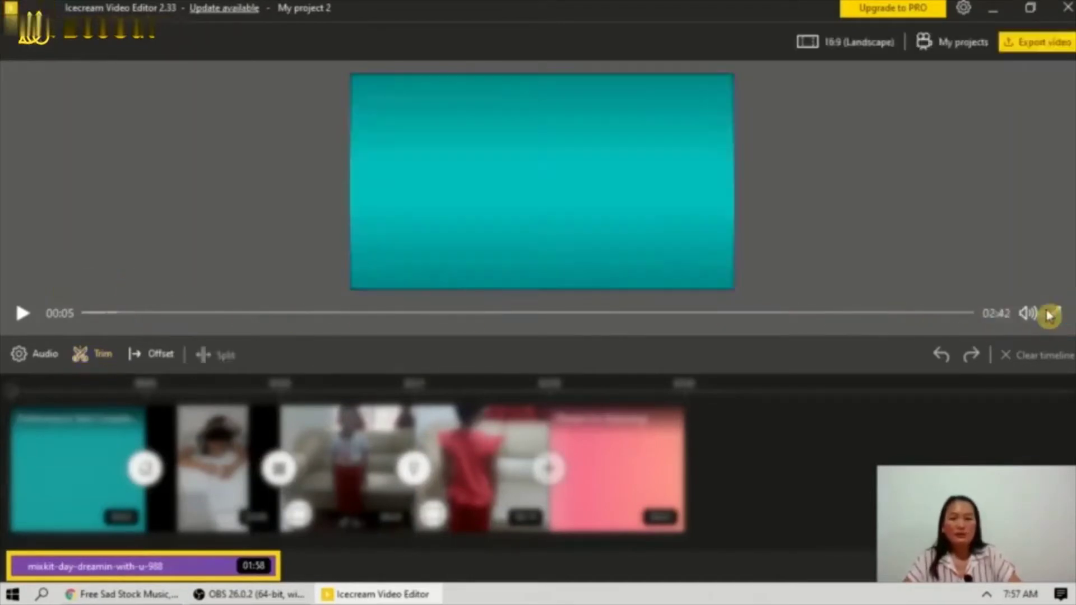
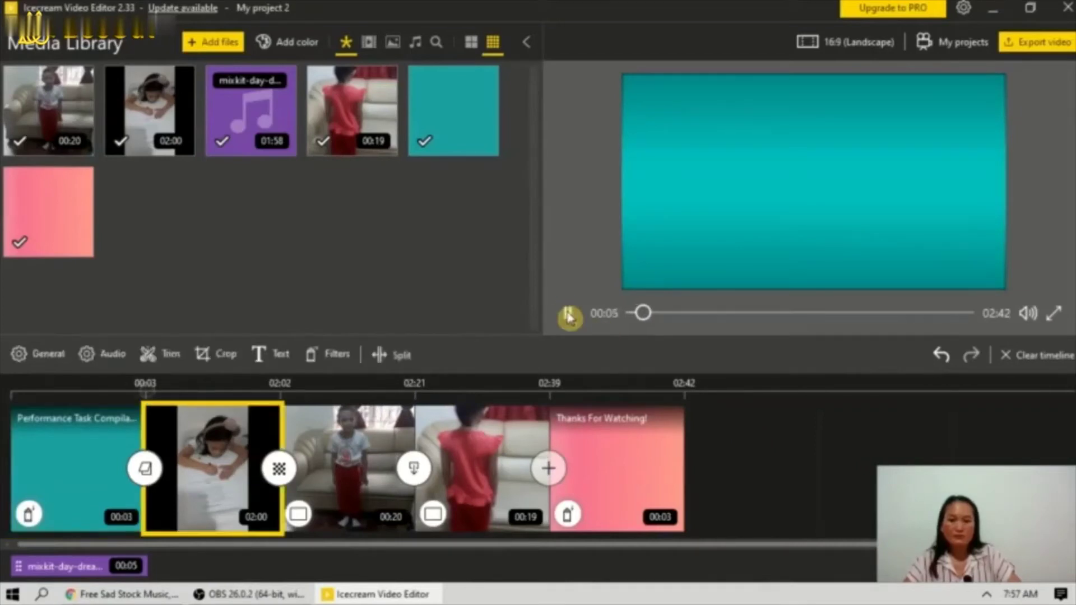
- Change the transition between the teal opening scene and the first video clip to Checkerboard
left_click(143, 473)
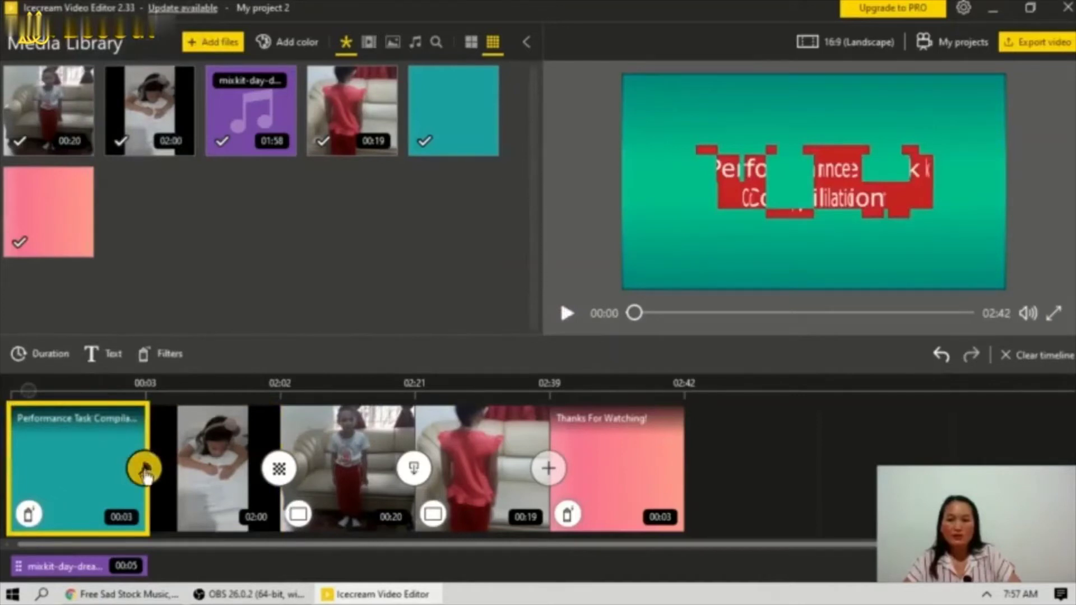
left_click(145, 472)
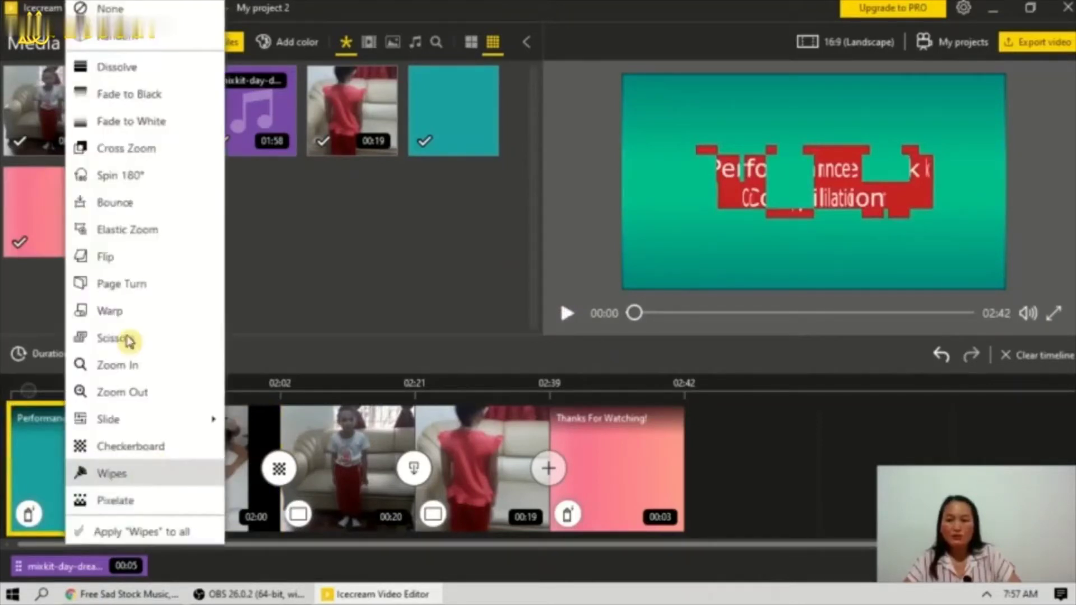
left_click(78, 448)
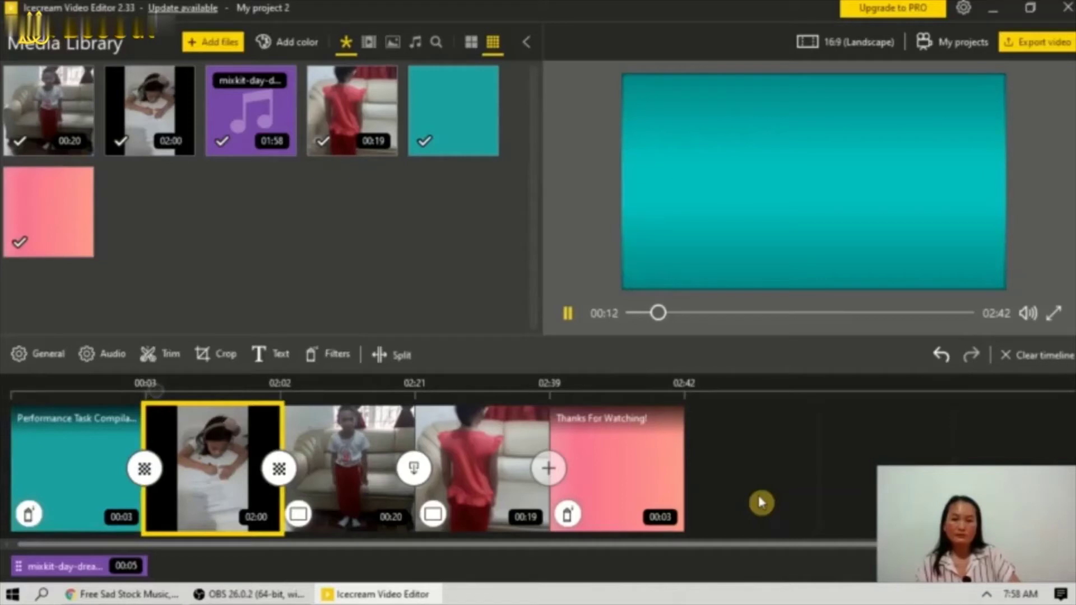
- Preview the opening scene with its transition and the start of the 20-second clip
left_click(56, 432)
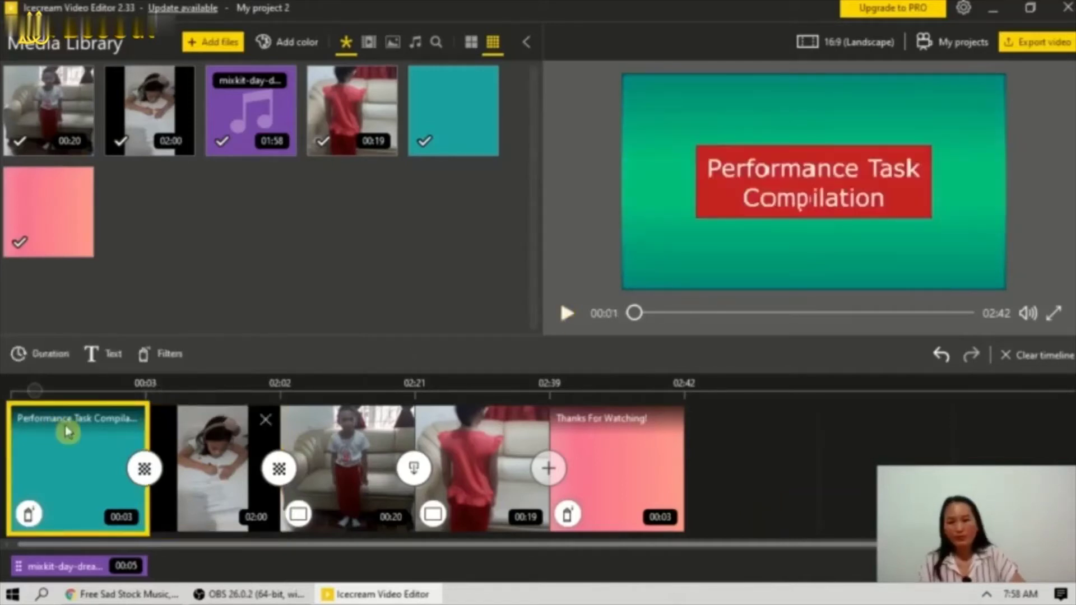
left_click(146, 471)
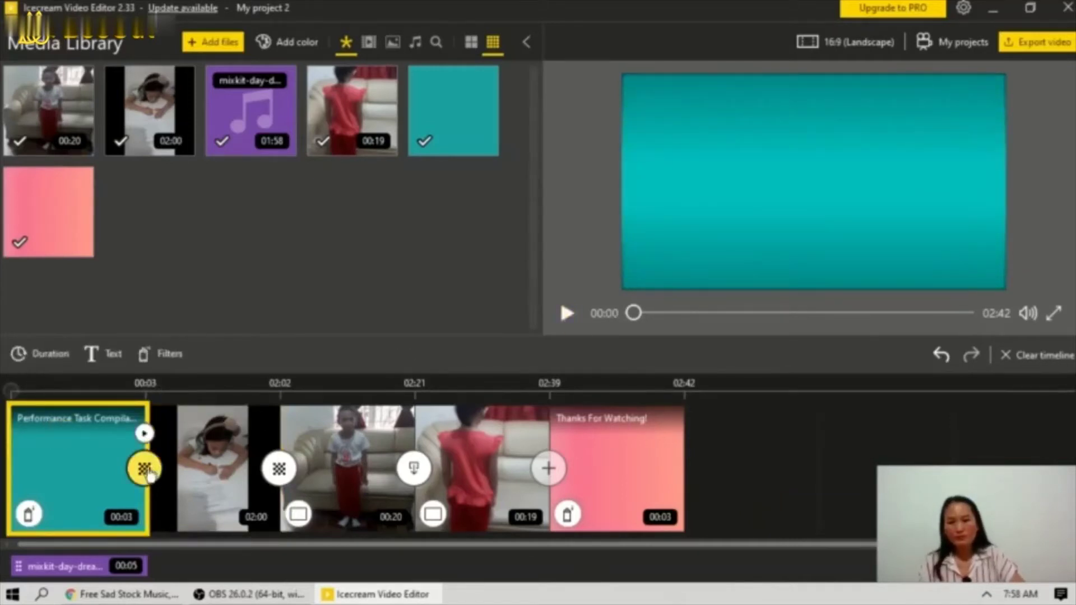
left_click(242, 484)
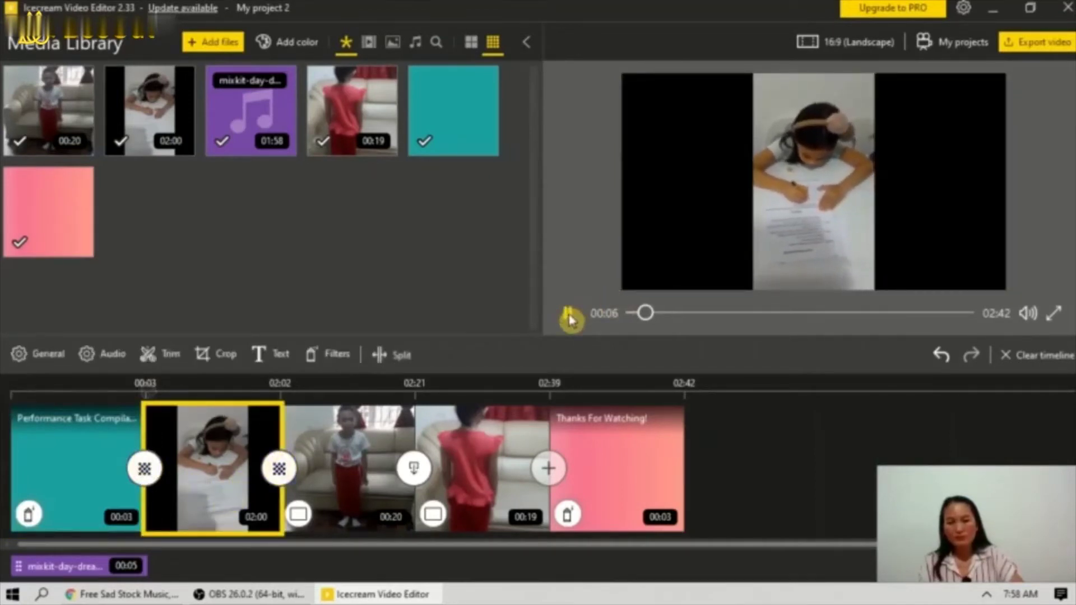
left_click(569, 317)
left_click(359, 505)
left_click(568, 315)
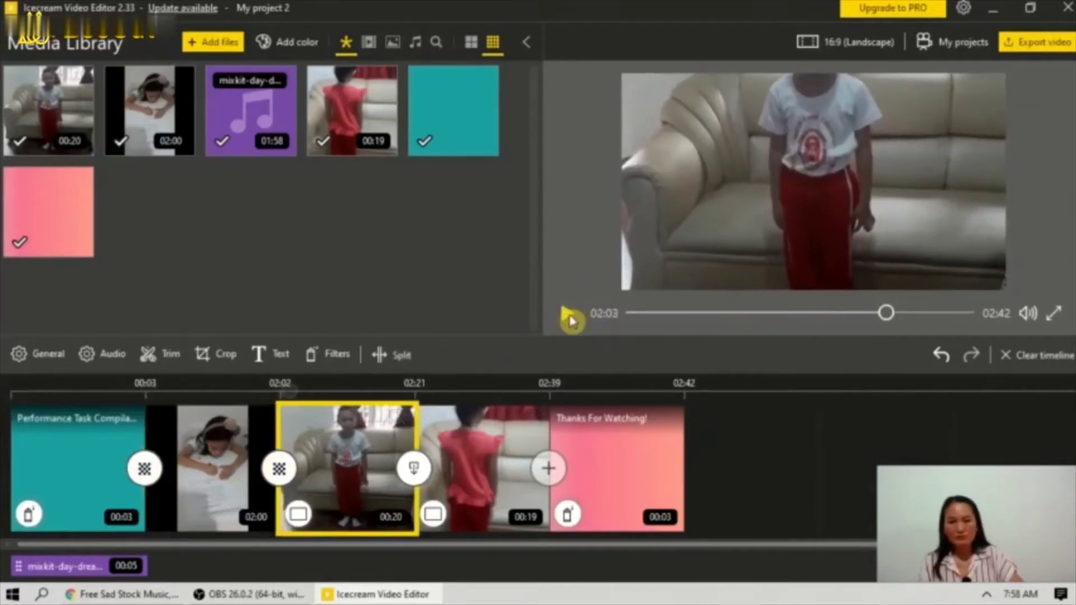
left_click(569, 319)
- Apply the Chorus audio effect to the 20-second clip and play it back
left_click(326, 476)
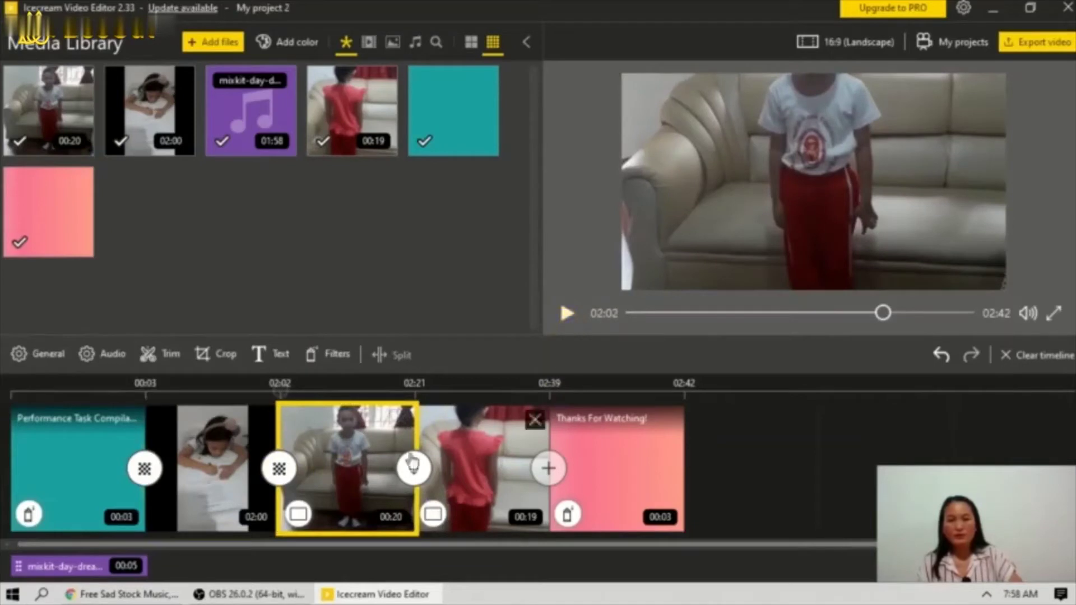
left_click(105, 354)
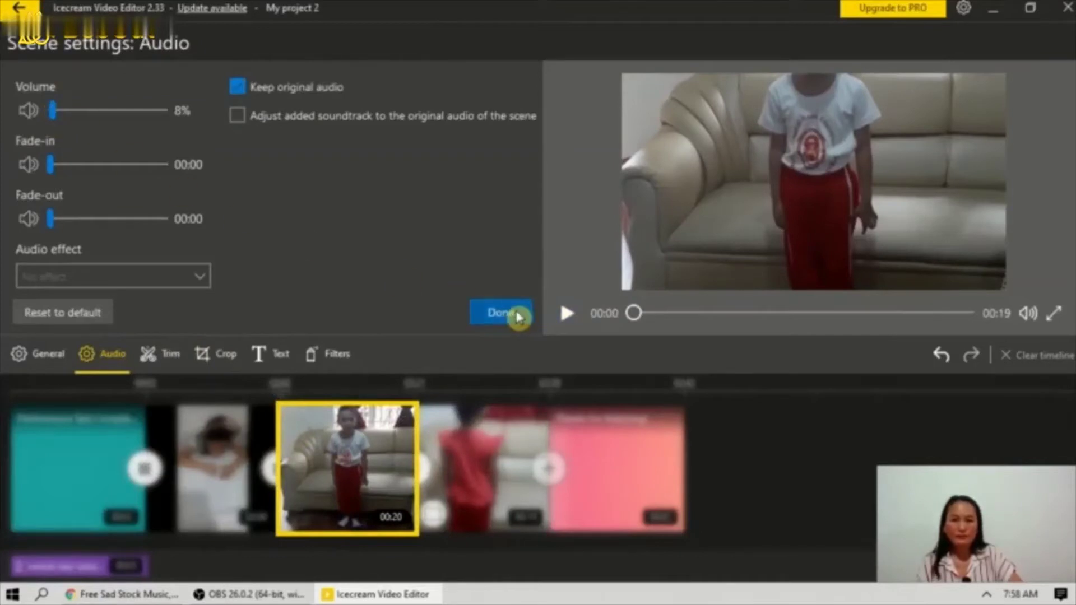
left_click(197, 275)
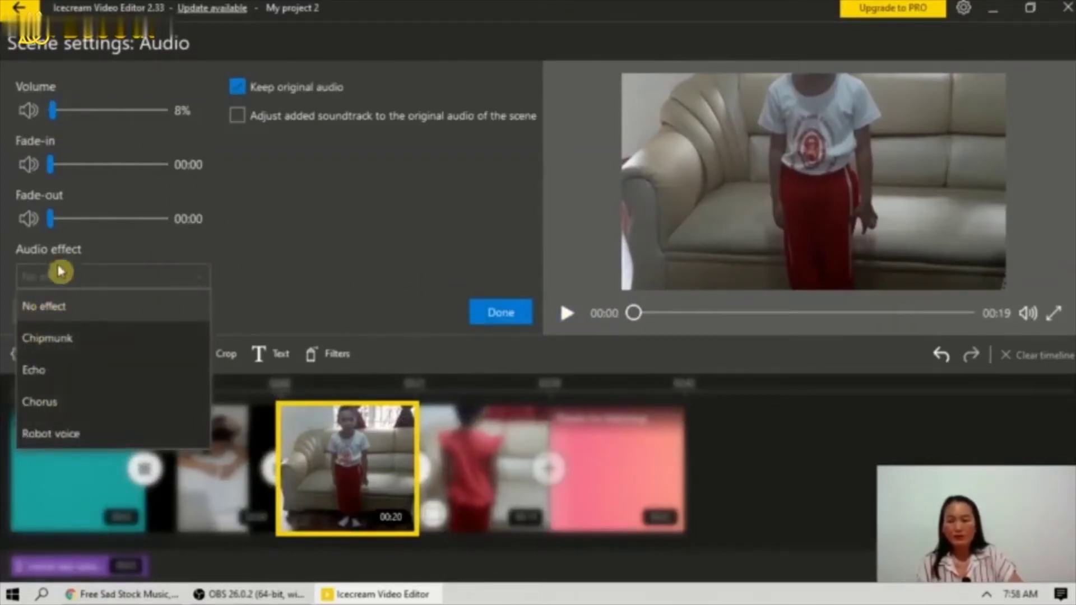
left_click(55, 404)
left_click(499, 314)
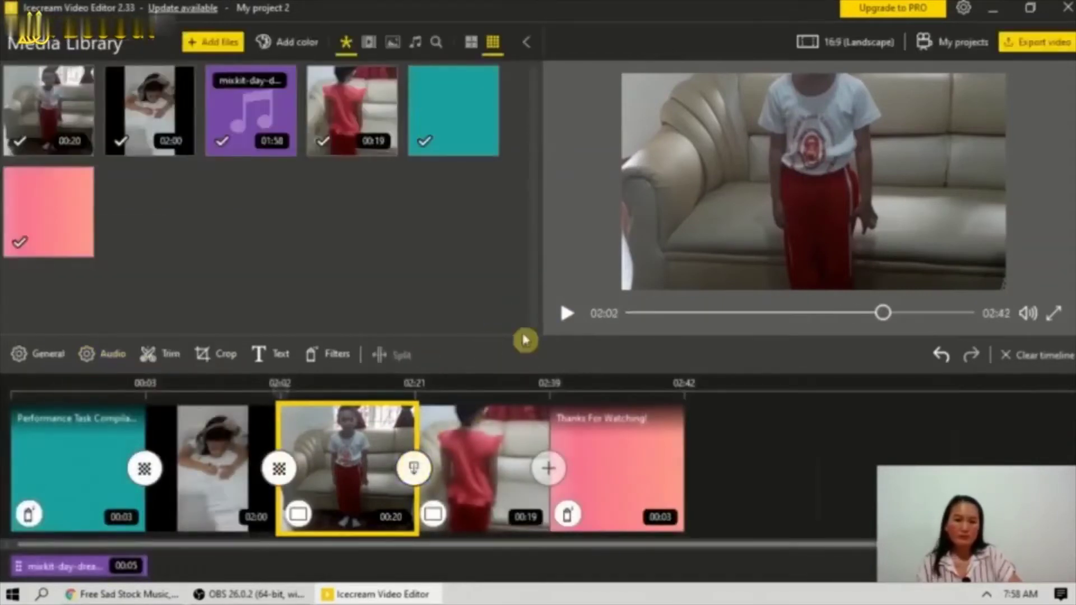
left_click(571, 317)
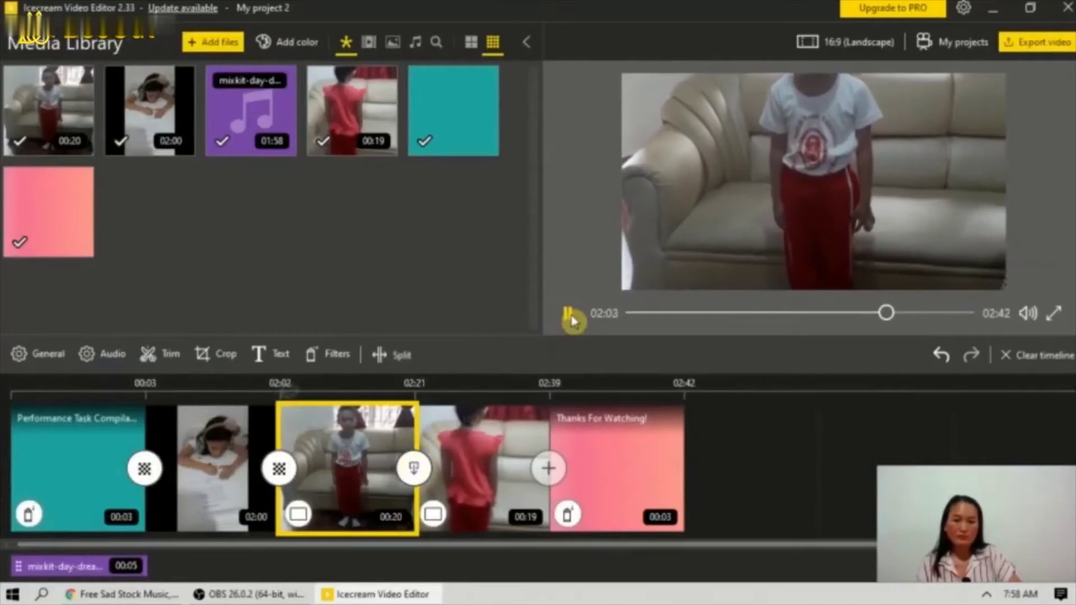
left_click(570, 317)
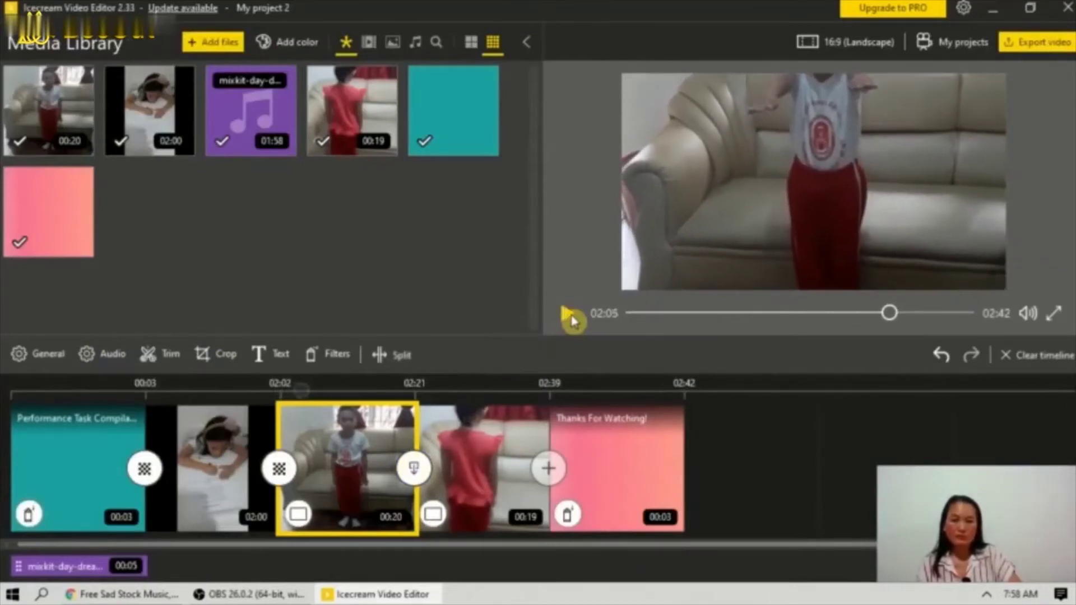
- Set the 20-second clip's volume to 17% and play it back
left_click(105, 354)
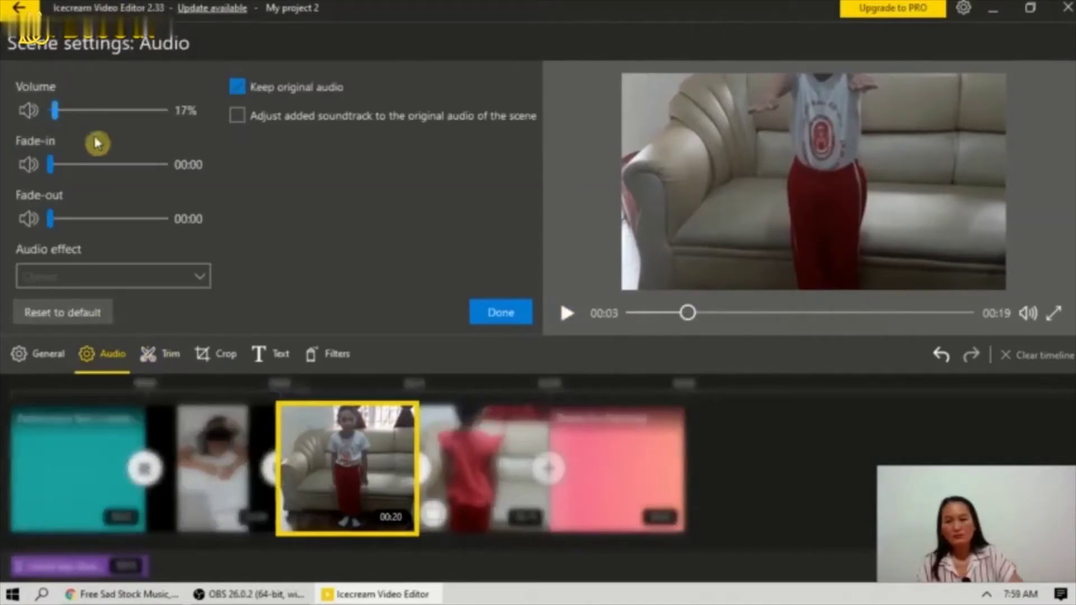
left_click(483, 312)
left_click(571, 315)
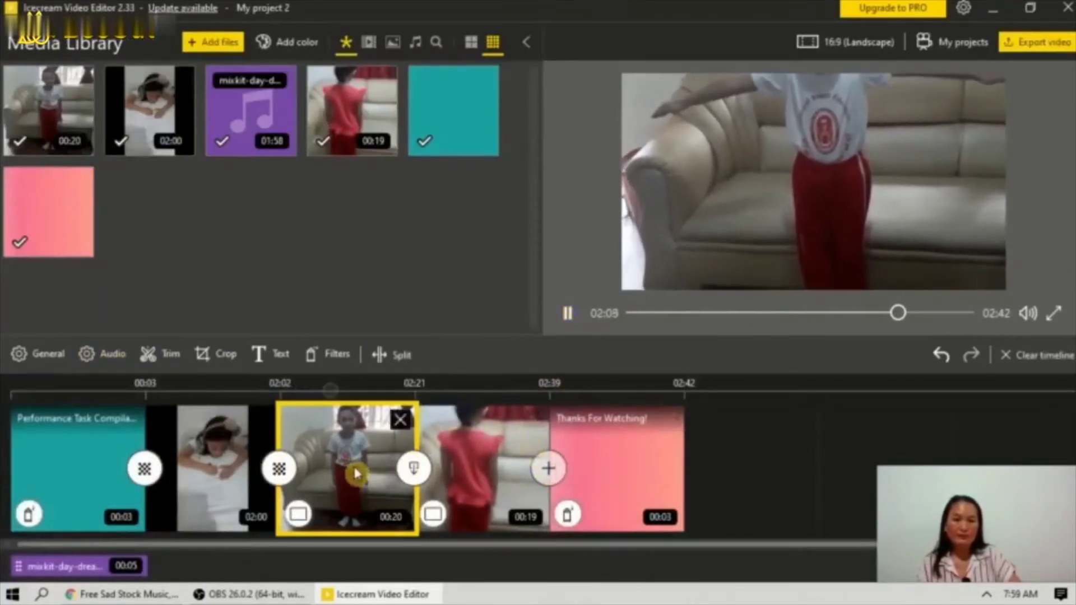
left_click(567, 312)
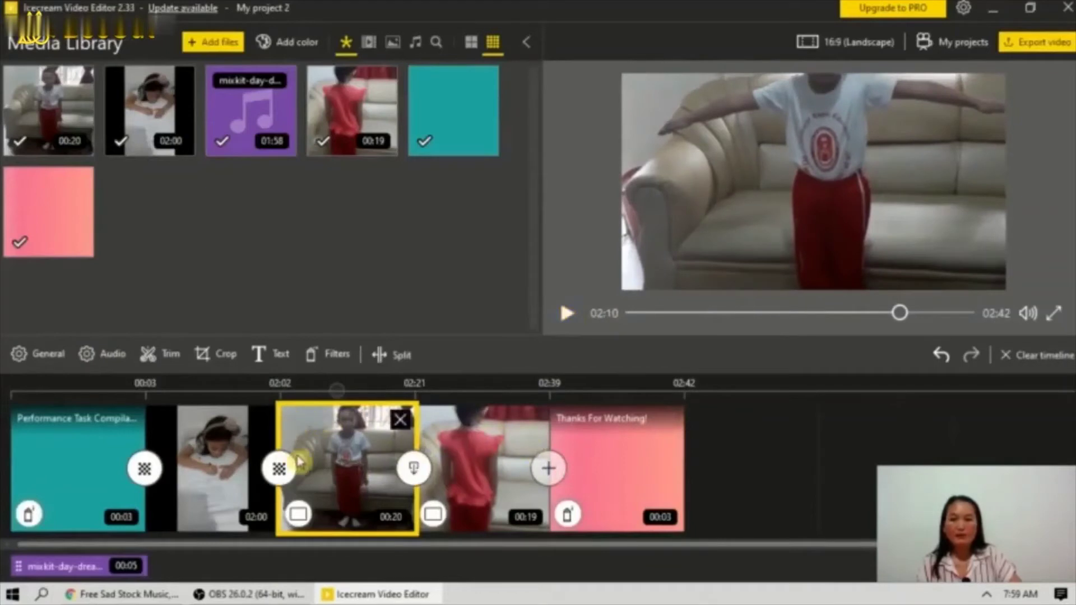
- Turn off the project aspect ratio in the 20-second clip's crop and extend the crop area to the full frame height
left_click(223, 375)
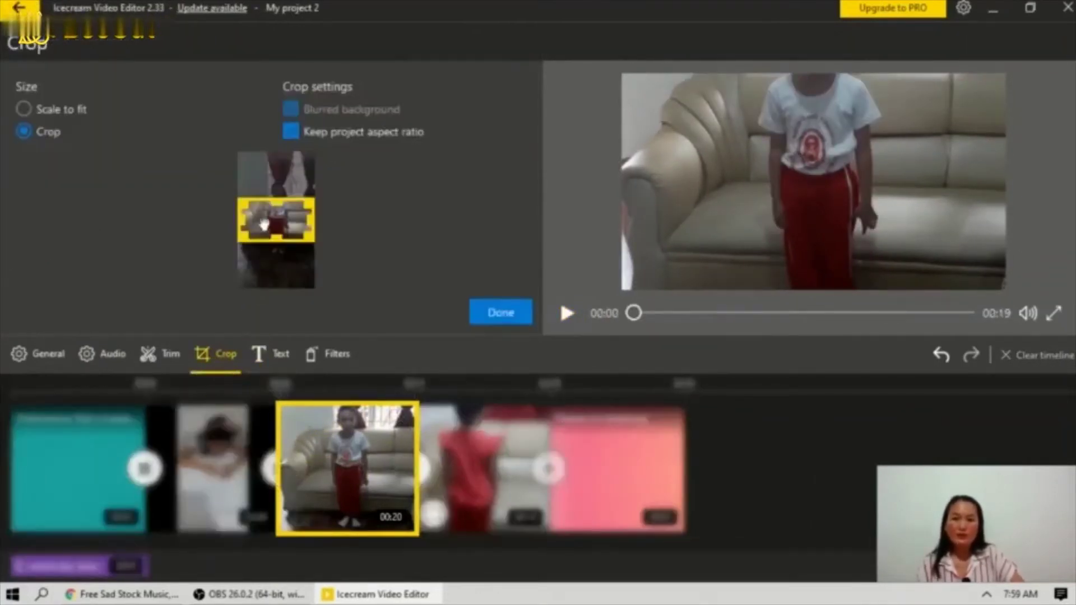
left_click(291, 133)
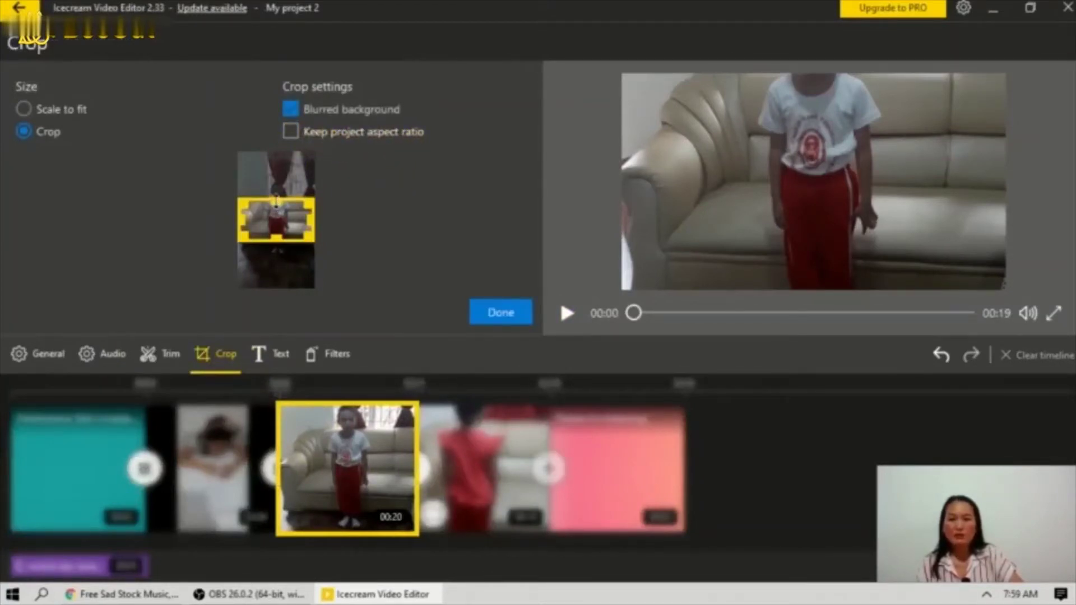
left_click_drag(276, 200, 276, 143)
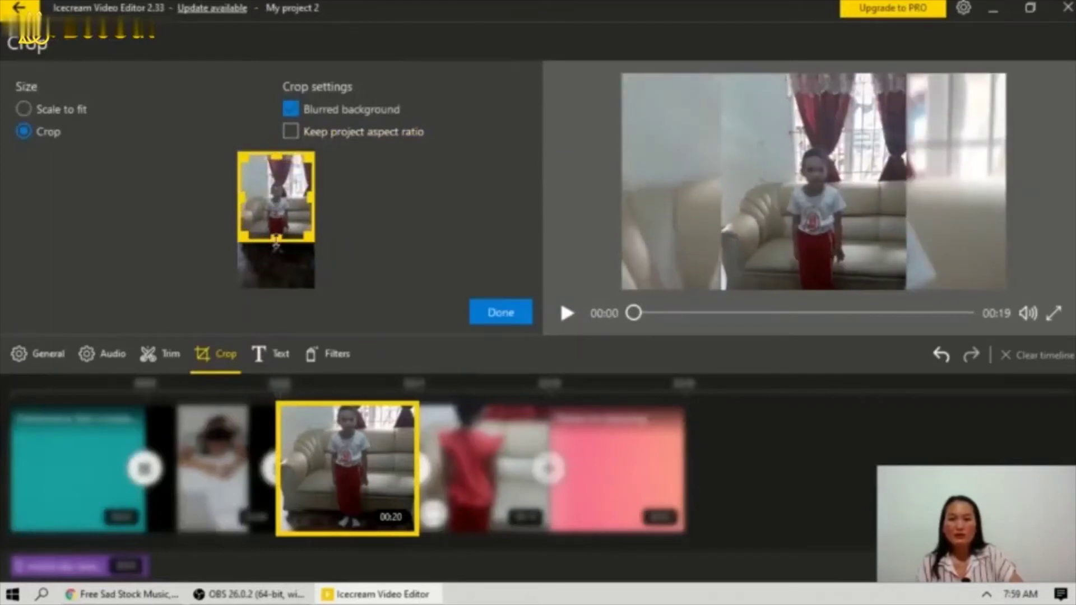
left_click_drag(276, 242, 276, 281)
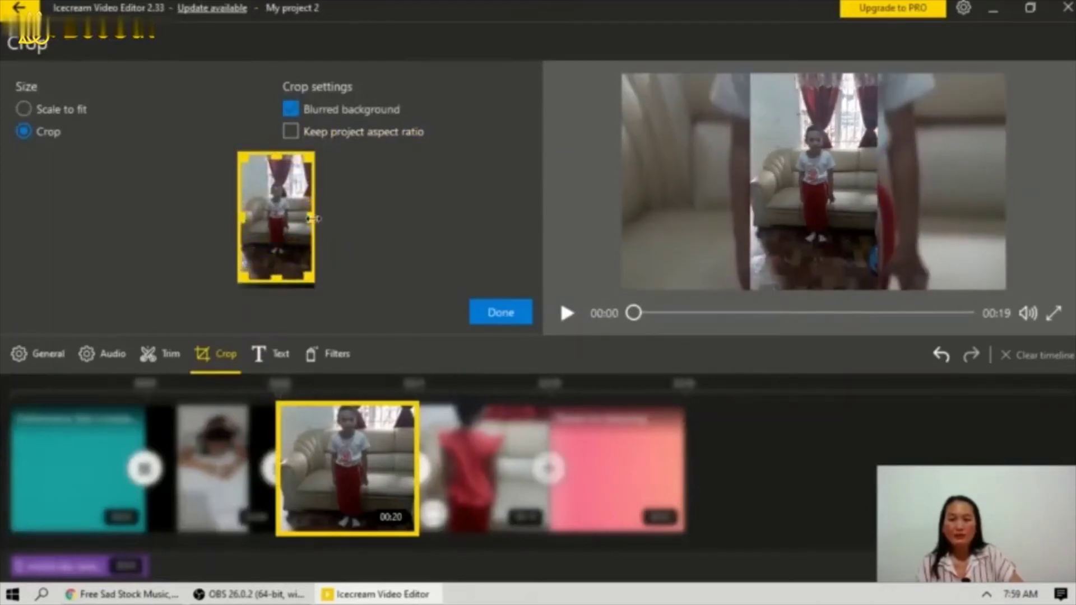
left_click_drag(276, 286, 273, 298)
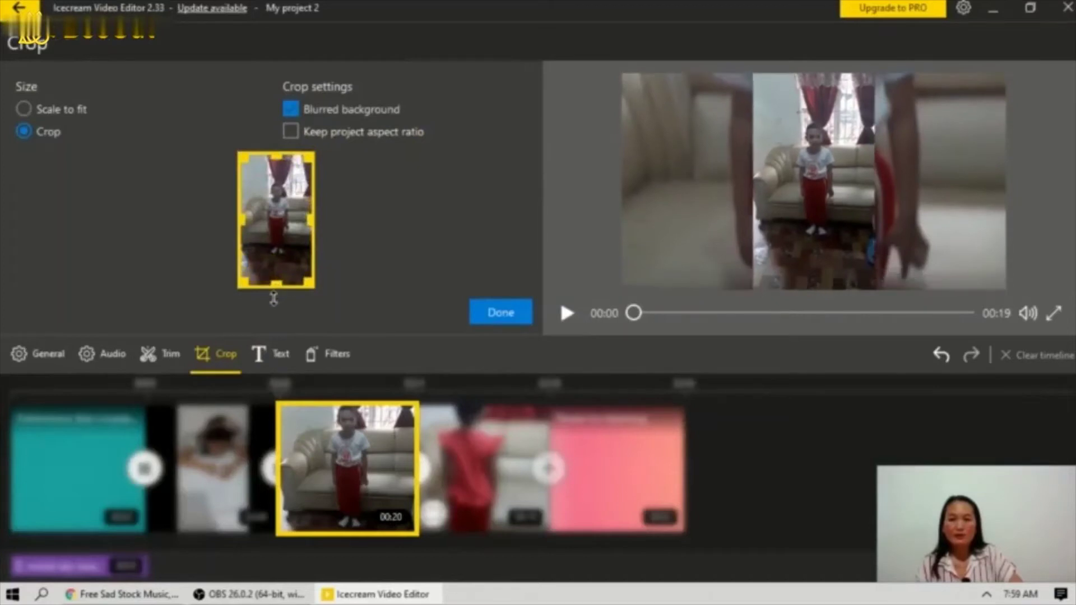
left_click(507, 326)
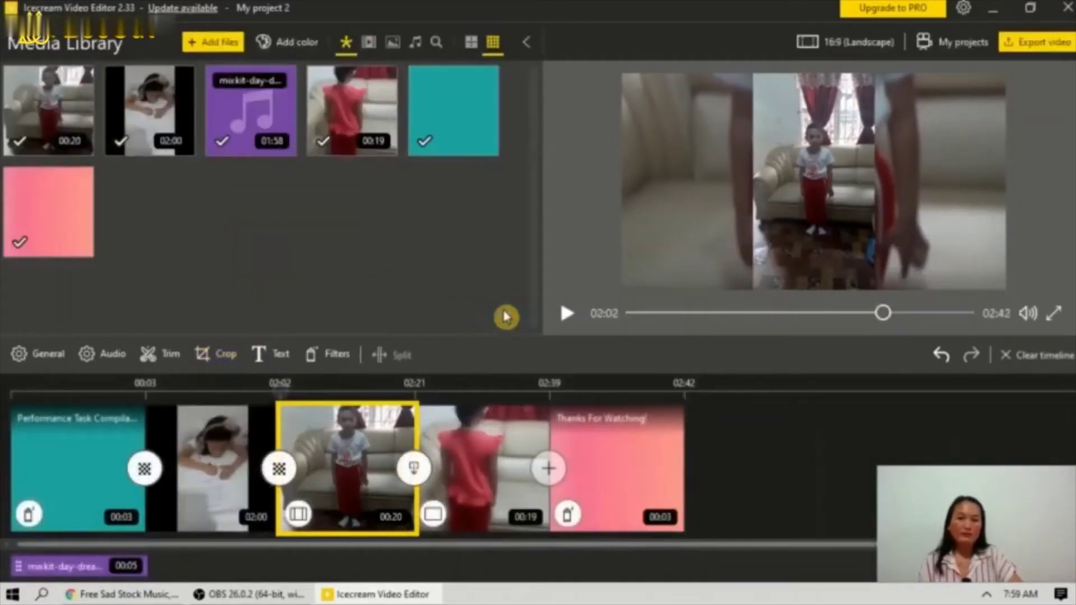
left_click(476, 473)
left_click(395, 476)
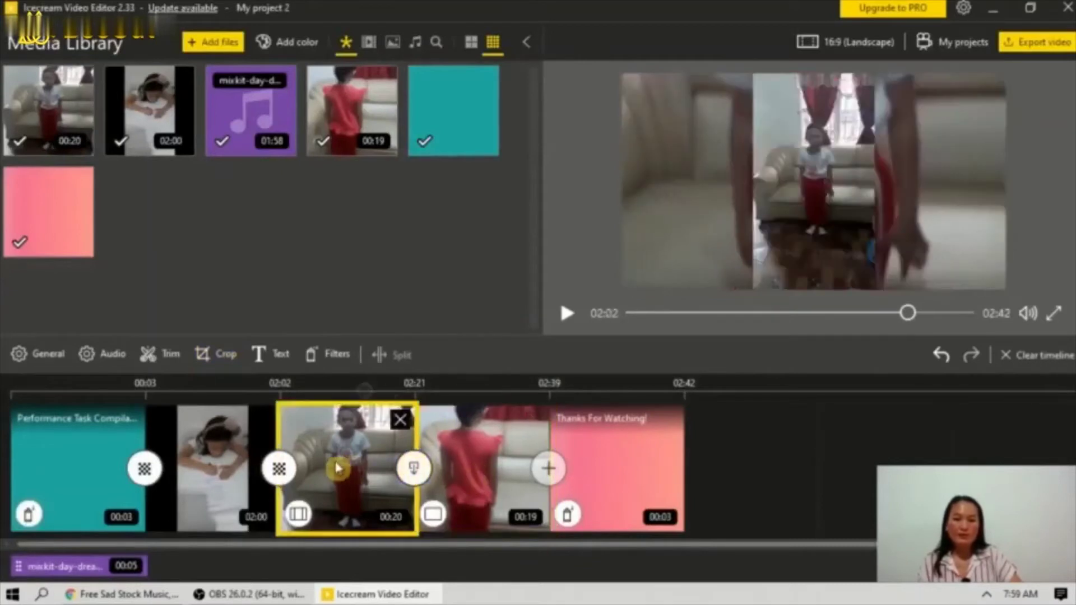
- Play back the recropped 20-second clip and the start of the 19-second clip
left_click(566, 313)
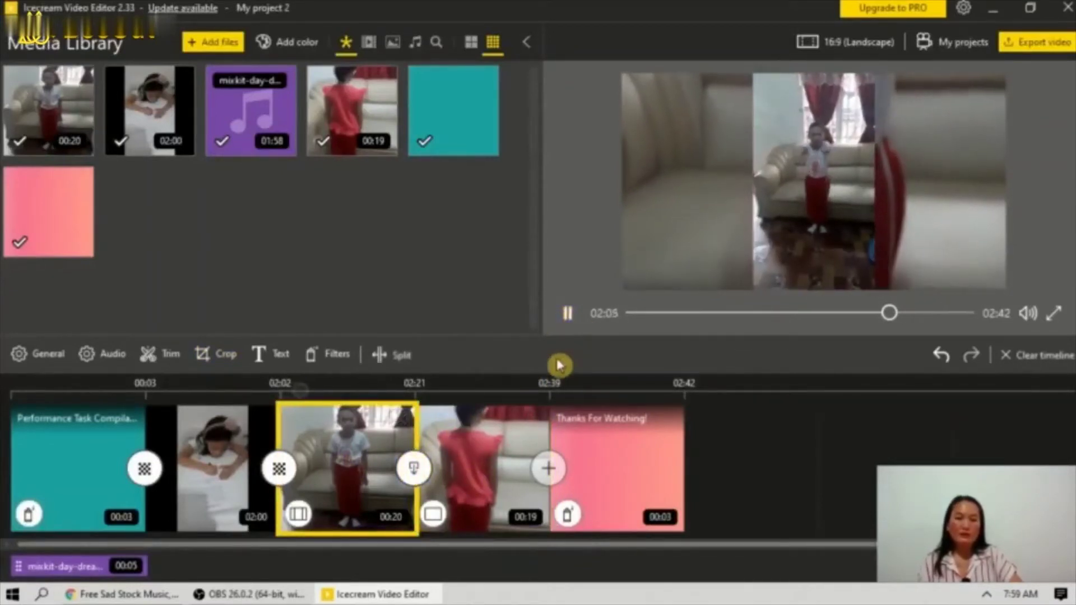
left_click(496, 446)
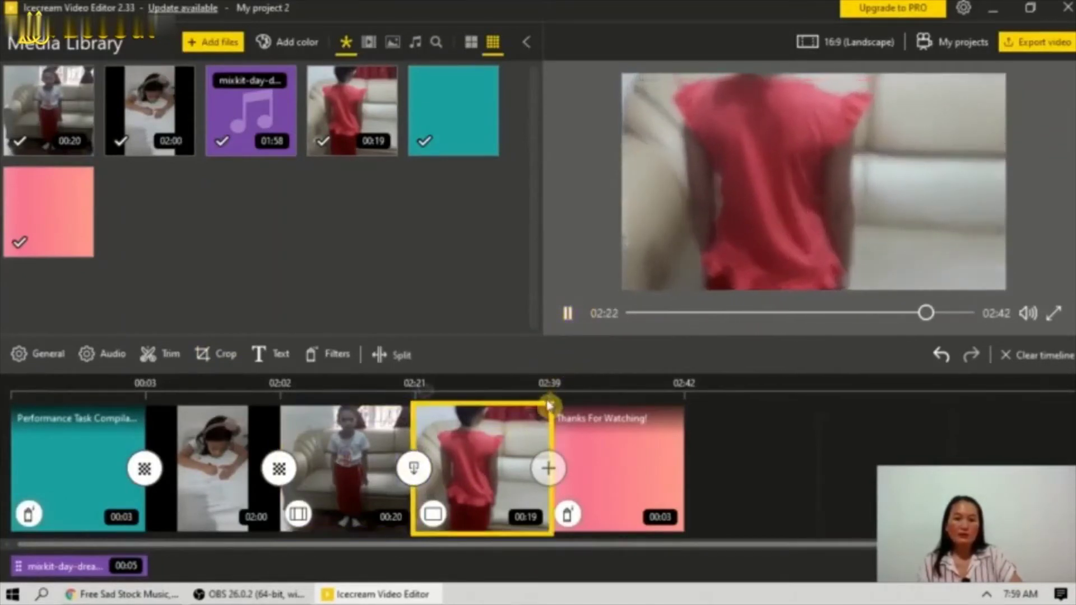
mouse_move(539, 399)
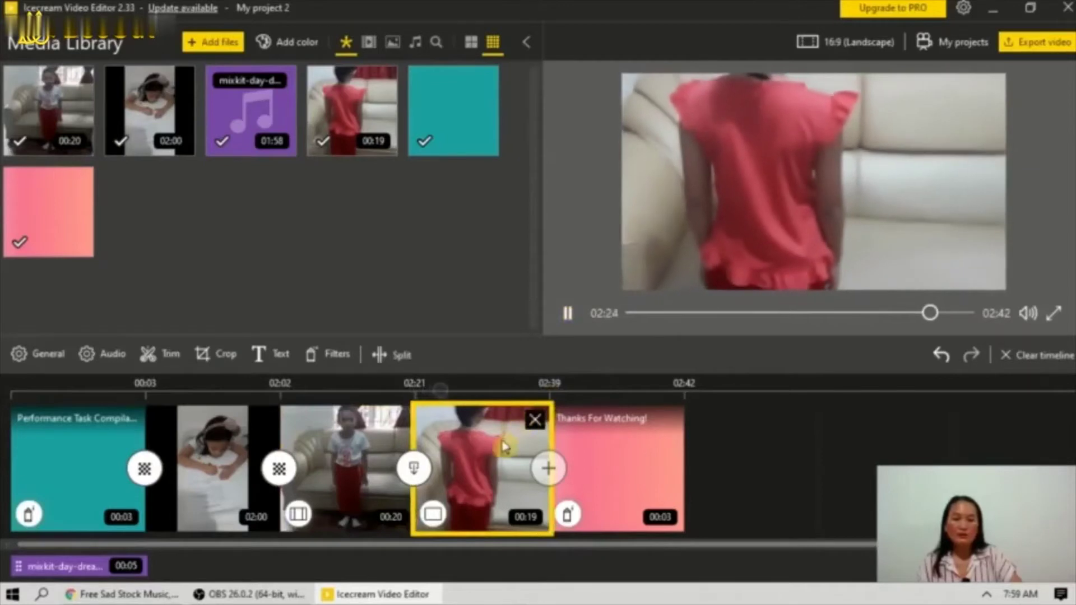
left_click(567, 313)
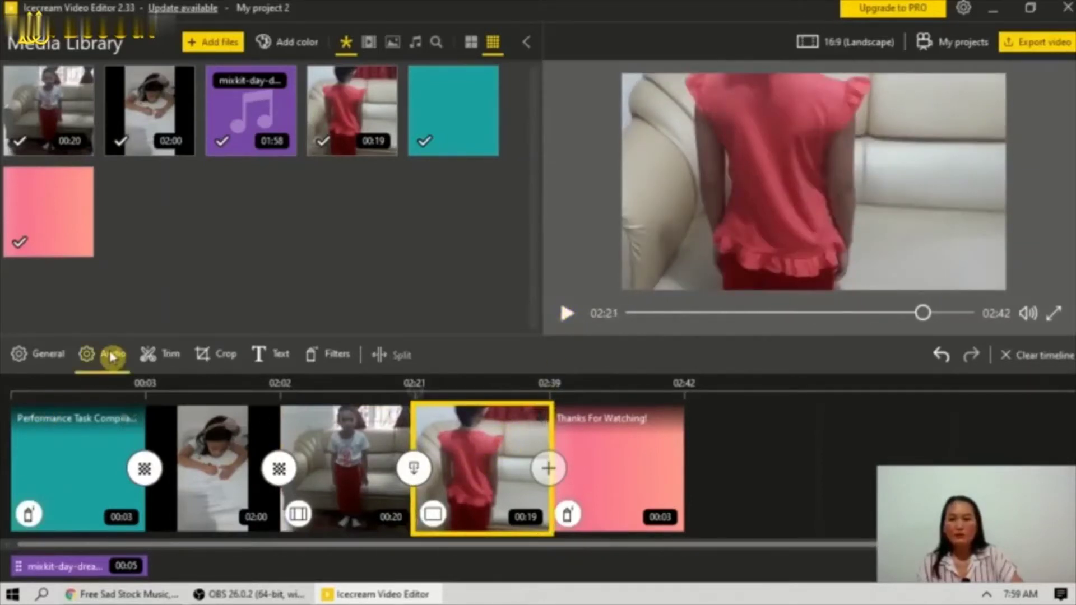
- Apply the Chorus audio effect to the 19-second clip
left_click(107, 354)
left_click(192, 280)
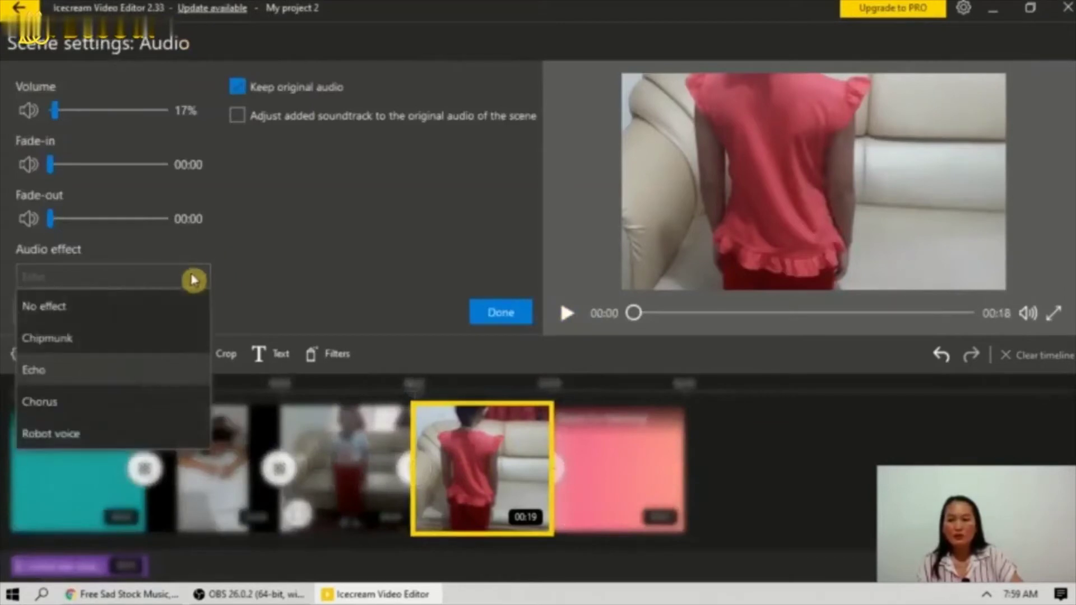
left_click(48, 407)
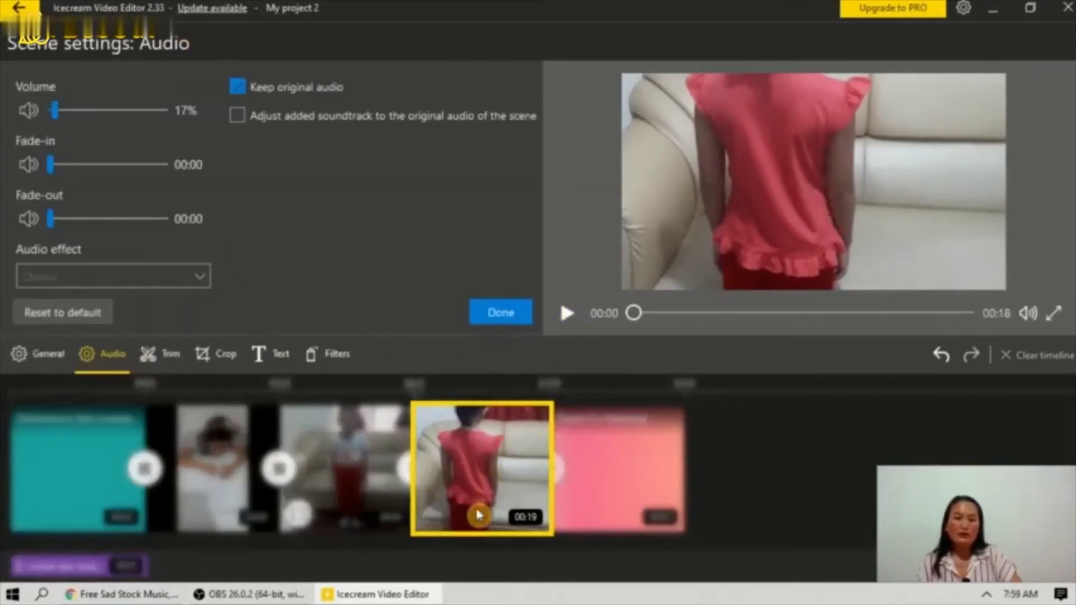
left_click(512, 318)
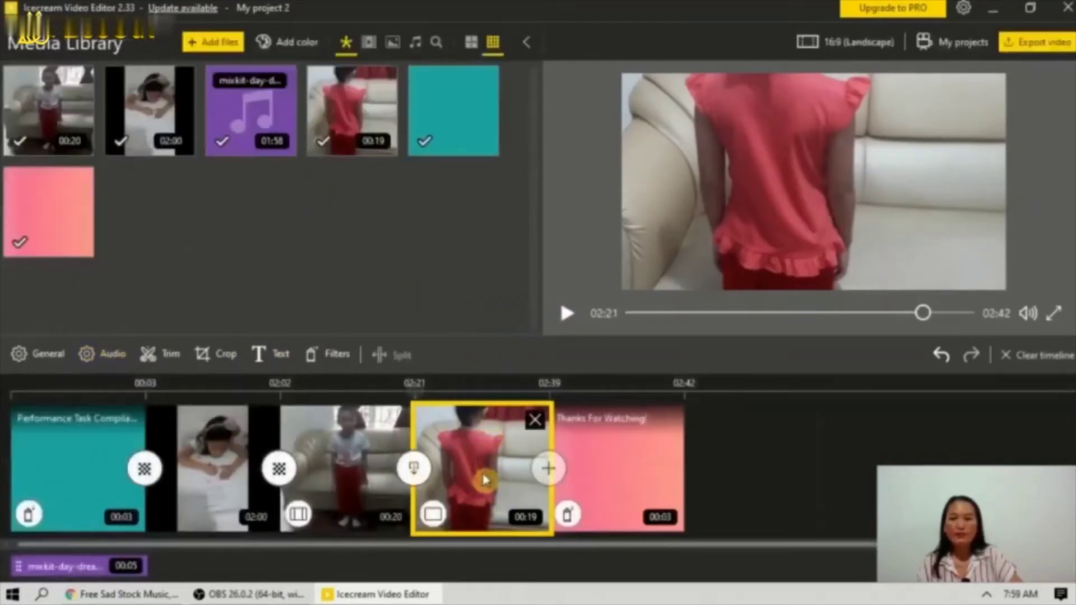
- Turn off the project aspect ratio in the 19-second clip's crop and extend the crop area to the full frame height
left_click(220, 359)
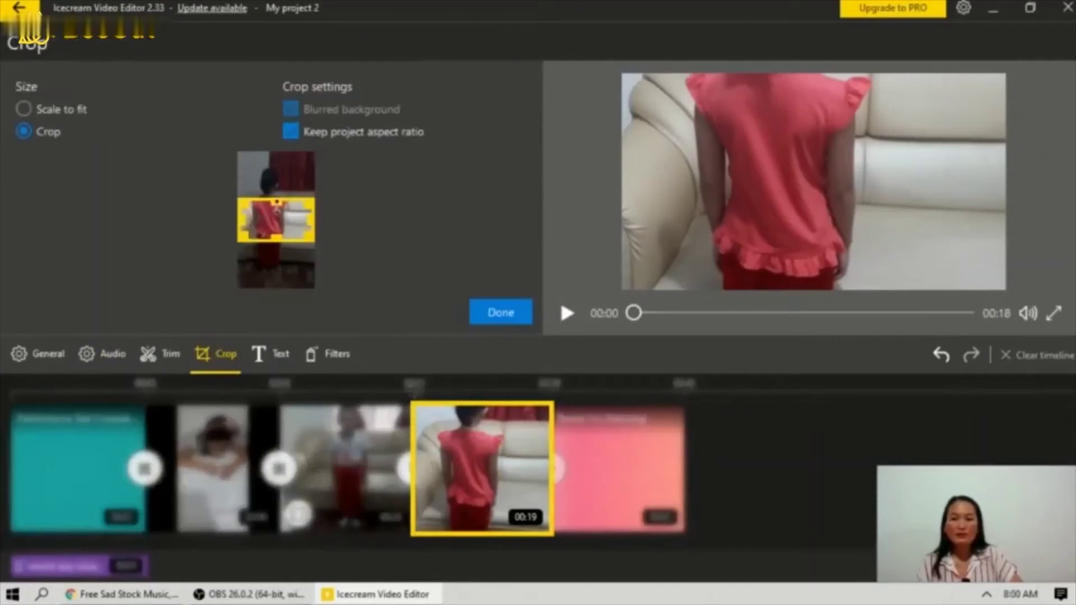
left_click(290, 134)
left_click_drag(282, 193, 281, 142)
left_click_drag(274, 245, 262, 291)
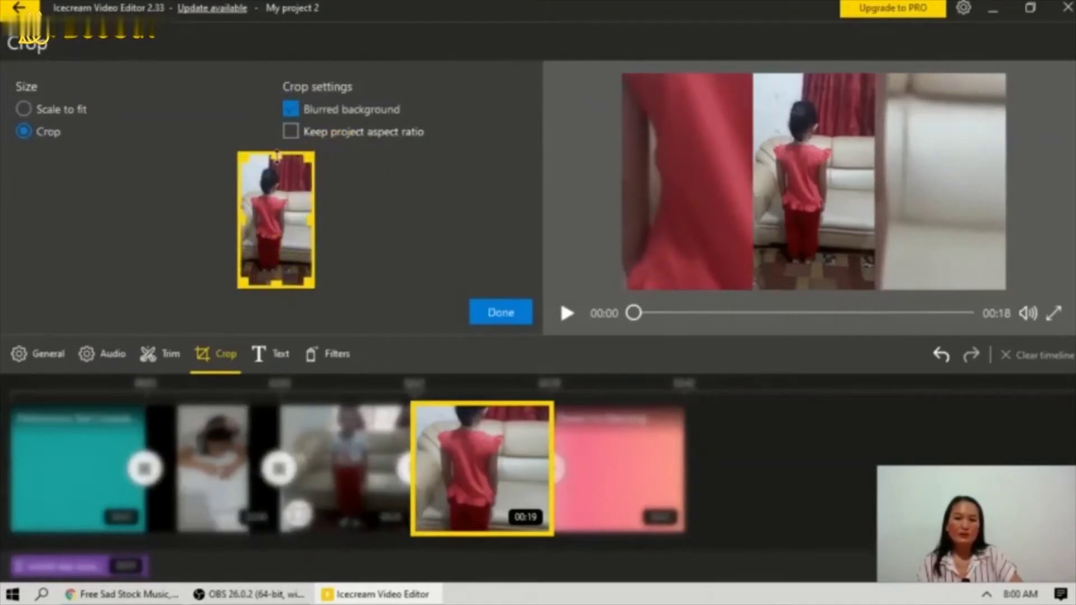
left_click(499, 314)
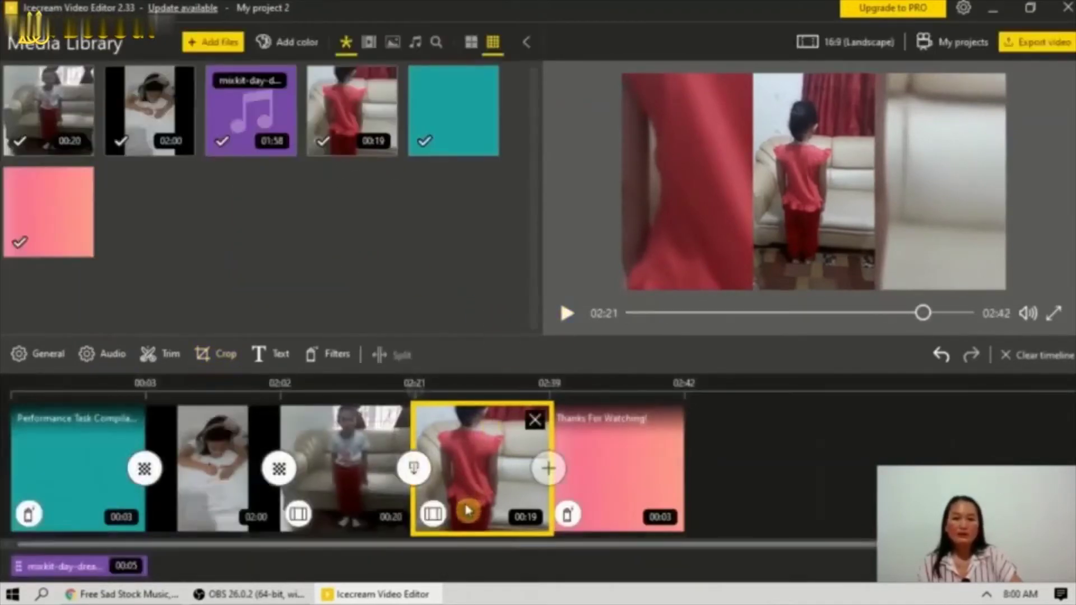
- Play back the 19-second clip, set its volume to 31% and check the playback again
left_click(567, 314)
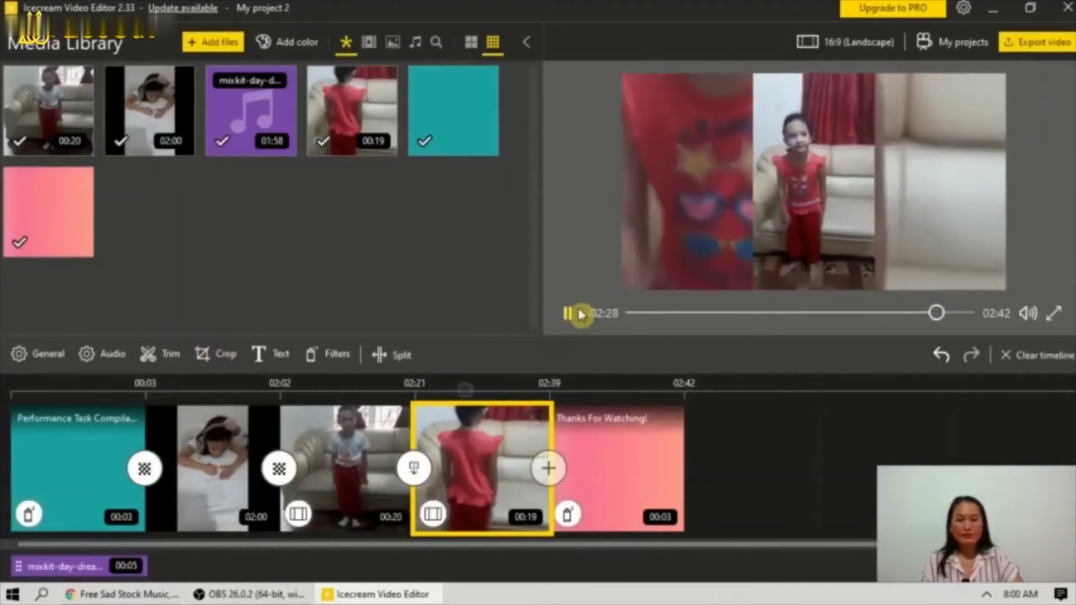
left_click(574, 314)
left_click(103, 354)
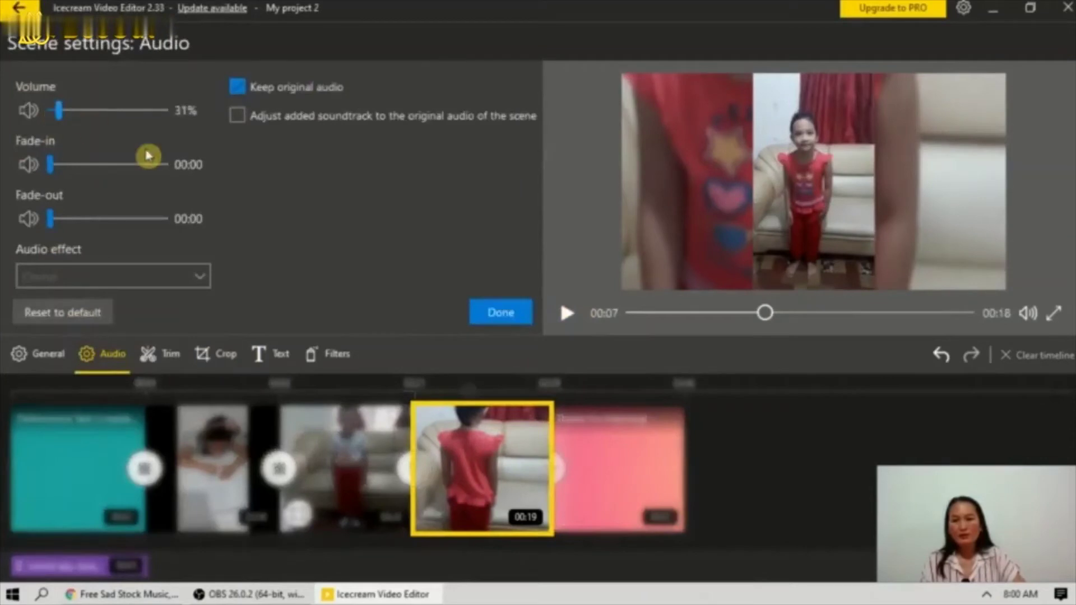
left_click(491, 312)
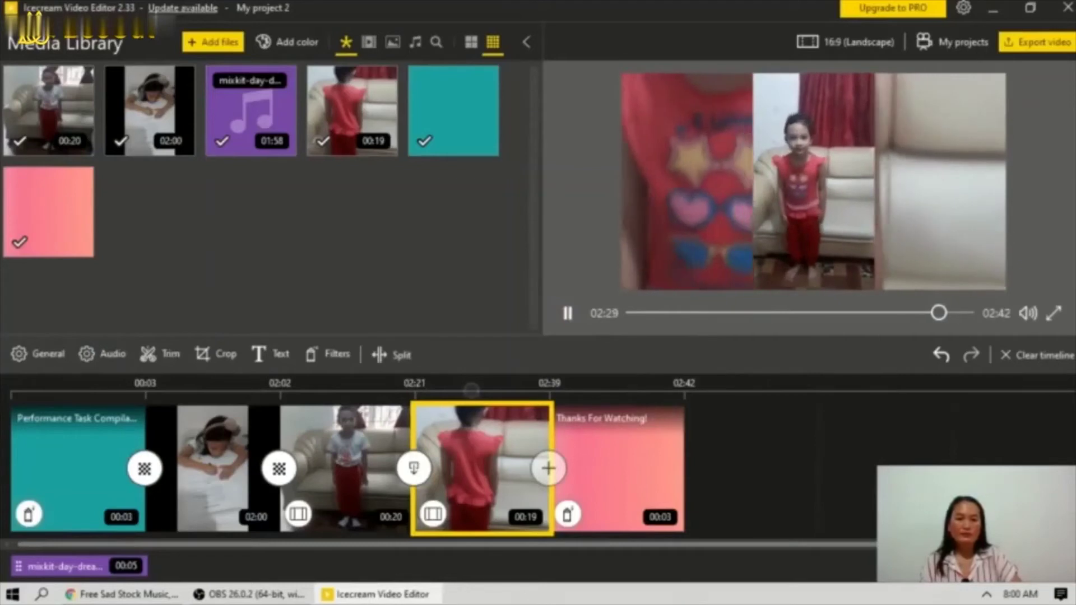
left_click(571, 315)
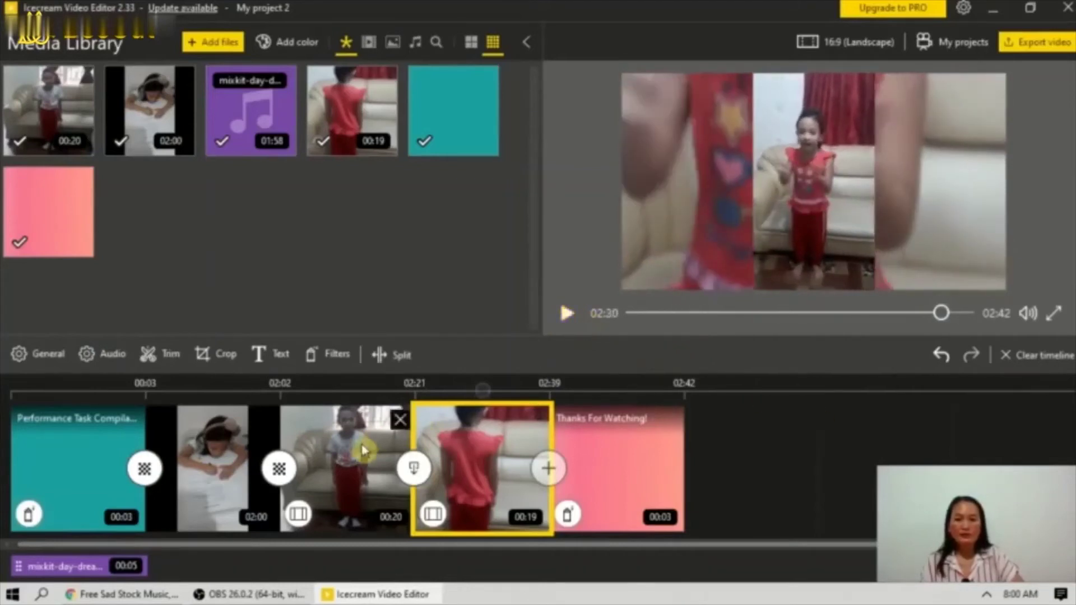
- Play back the 20-second clip, set its volume to 33% and check the playback again
left_click(361, 444)
left_click(566, 314)
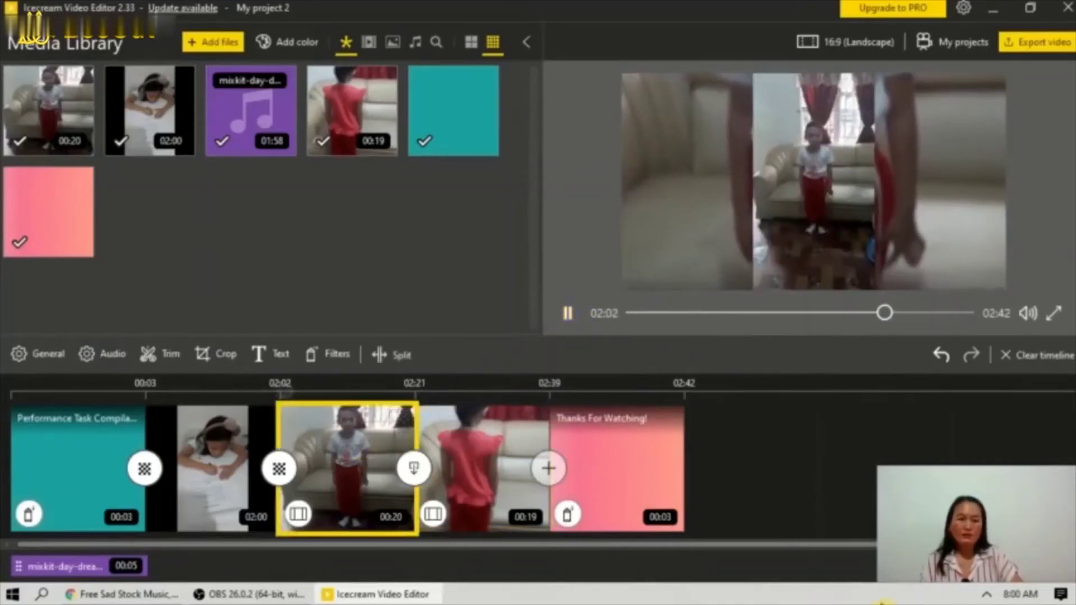
left_click(568, 314)
left_click(115, 355)
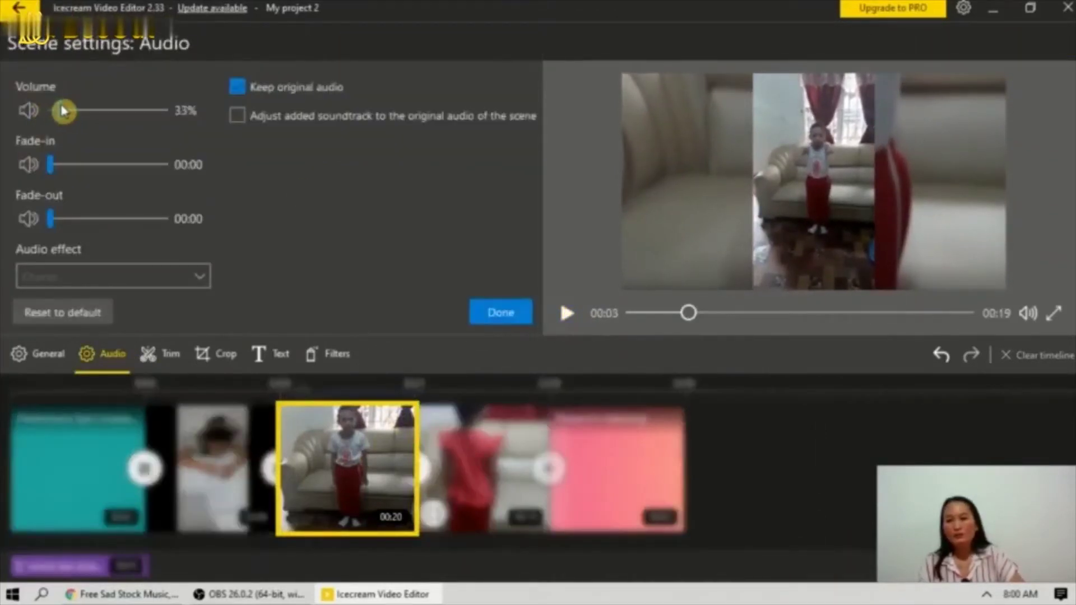
left_click(504, 313)
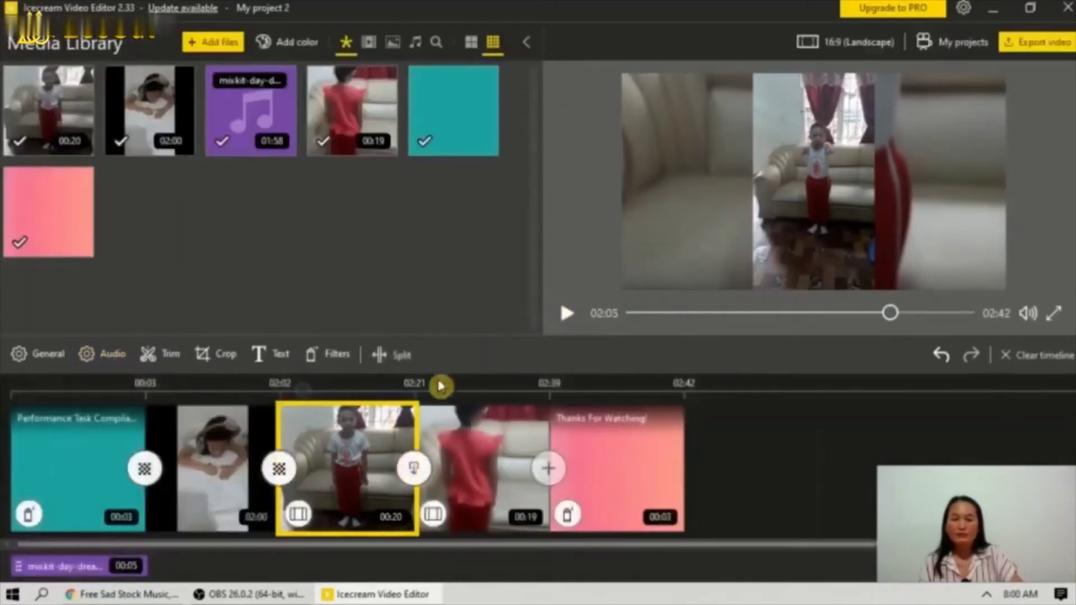
left_click(560, 315)
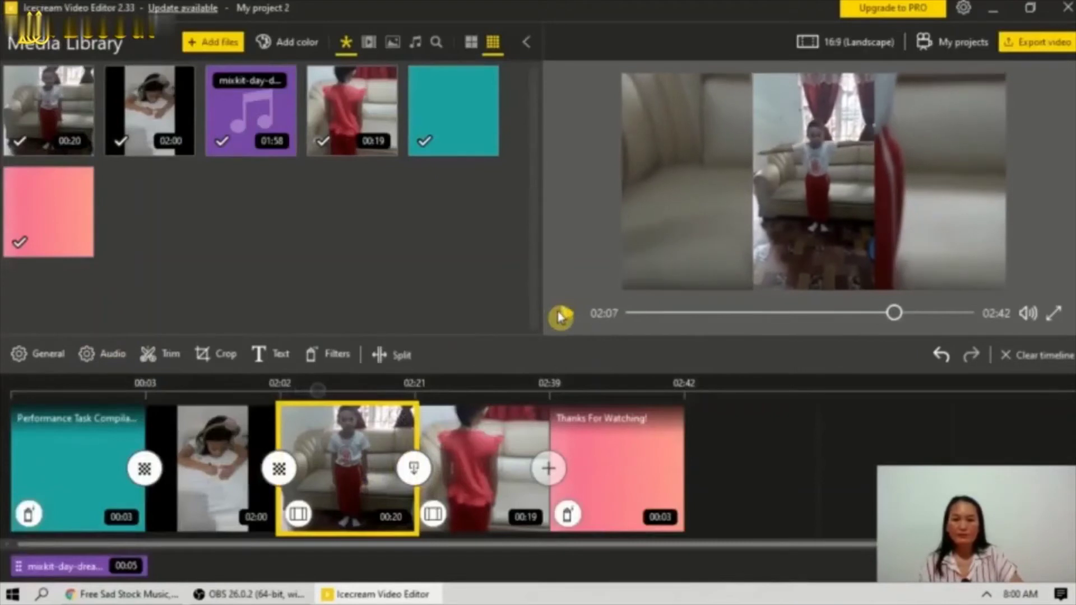
left_click(560, 315)
- Play back the closing "Thanks For Watching!" scene and the opening scene with its transition into the 2-minute clip
left_click(244, 478)
left_click(598, 480)
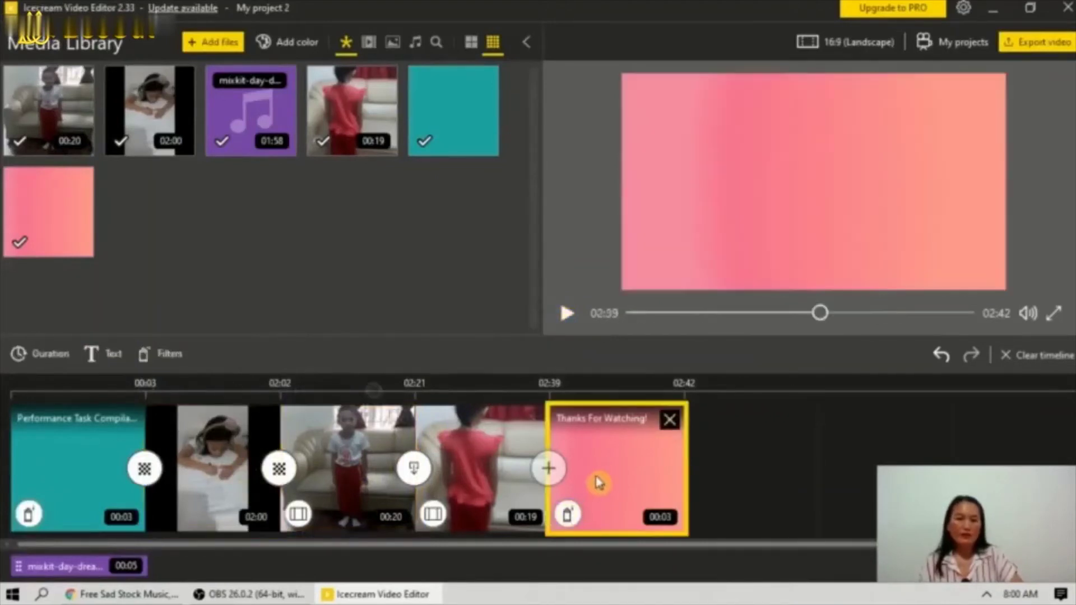
left_click(569, 318)
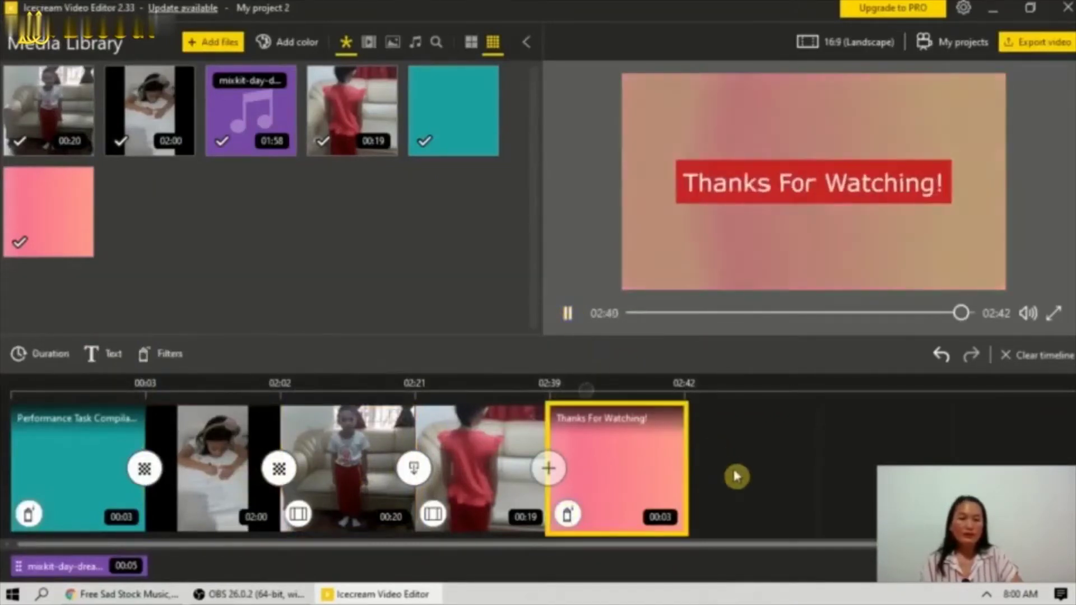
left_click(566, 319)
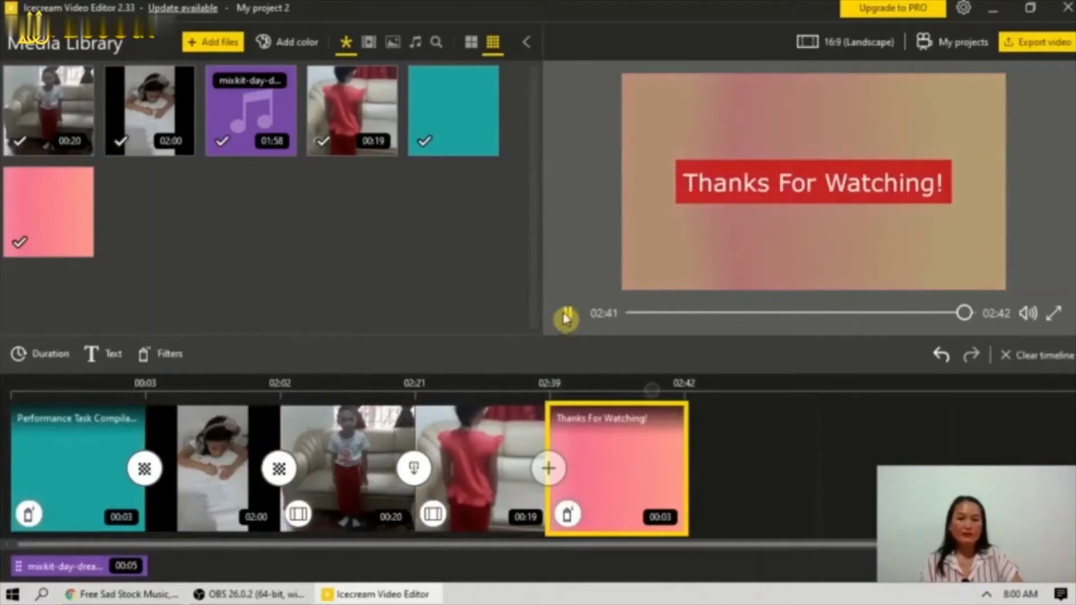
left_click(126, 473)
left_click(571, 320)
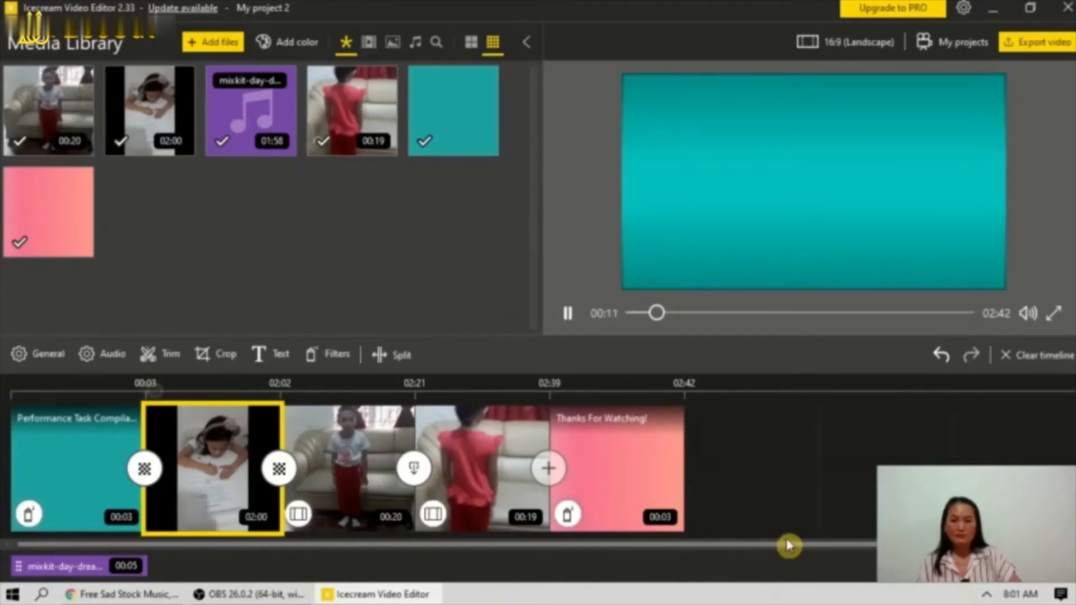
- View the duration options for the opening color scene without changing them and select the 2-minute clip
left_click(114, 521)
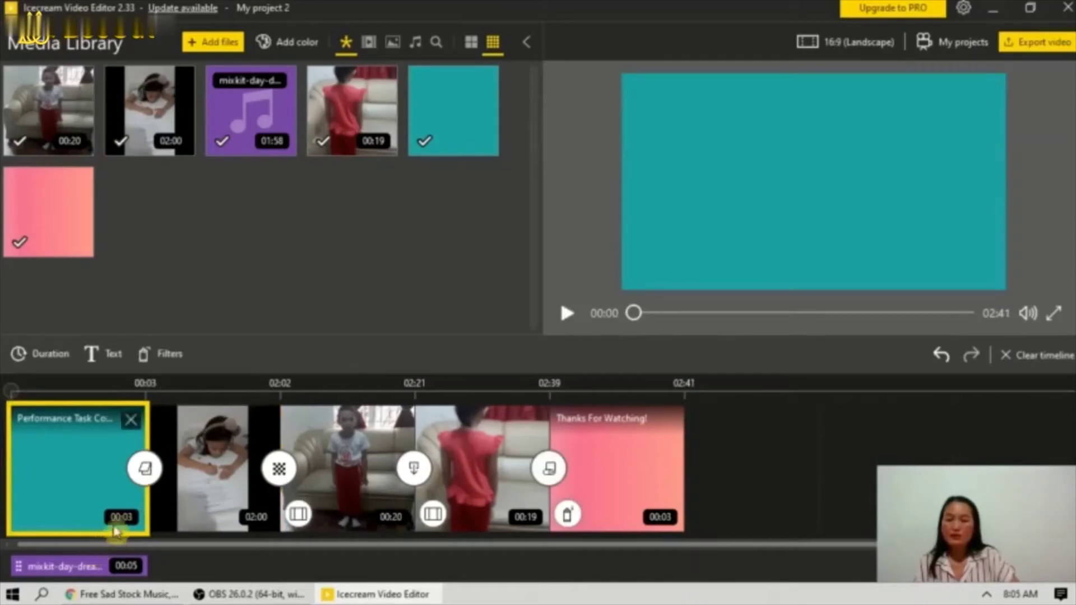
left_click(118, 520)
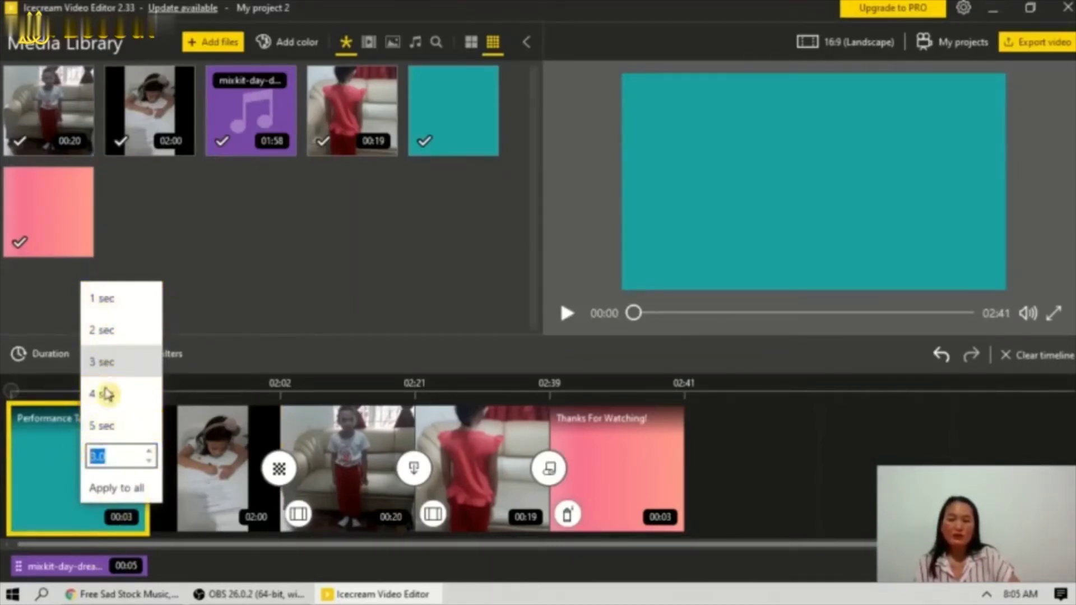
left_click(58, 504)
left_click(247, 512)
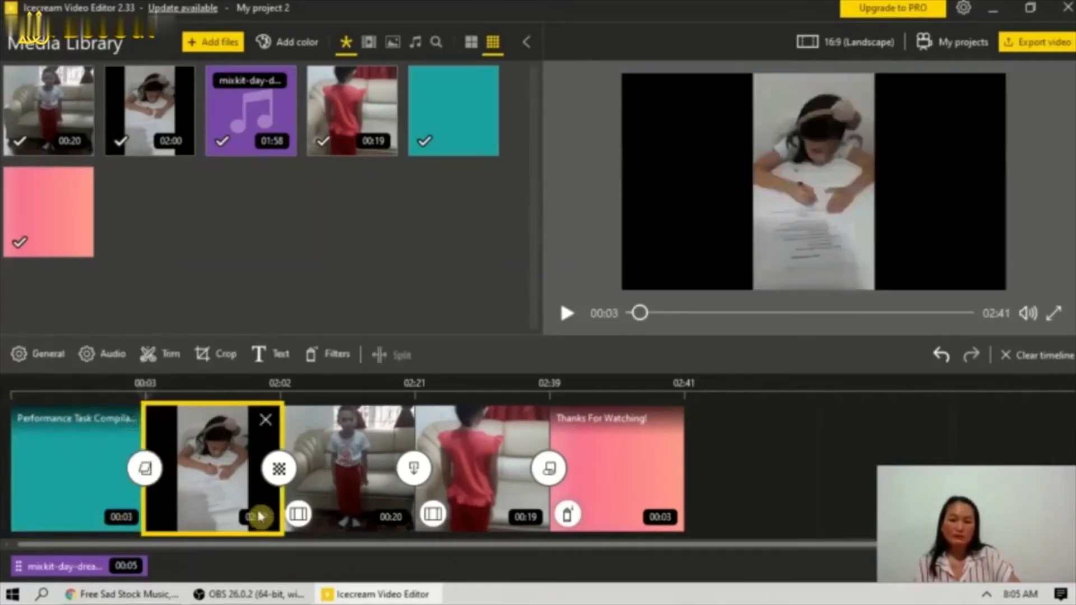
- Preview the closing scene and the start of the 2-minute clip, and switch the preview to full screen
left_click(549, 390)
left_click(568, 314)
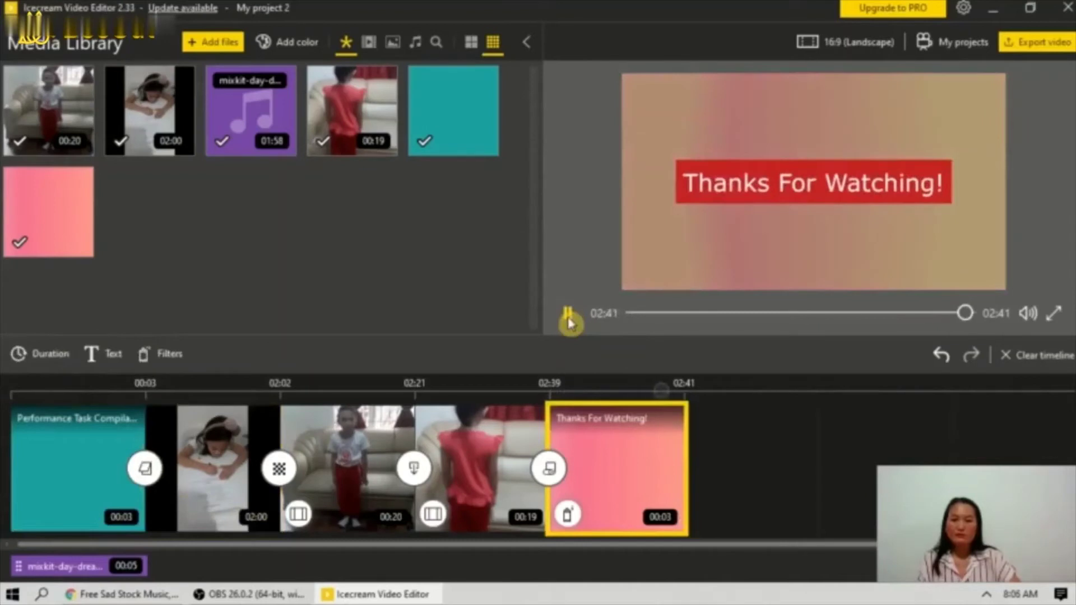
left_click(568, 314)
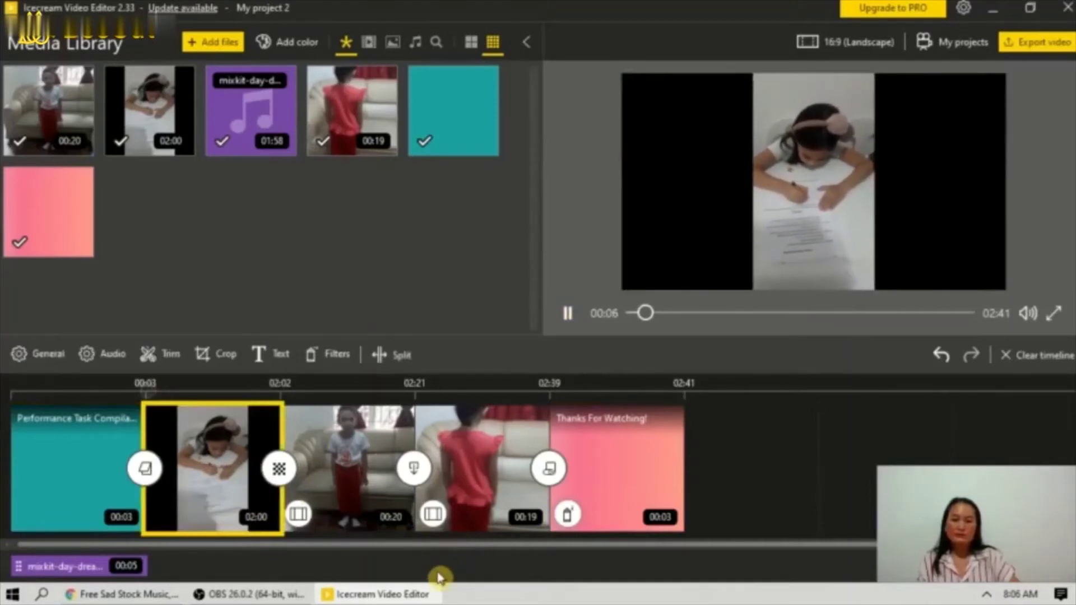
left_click(569, 315)
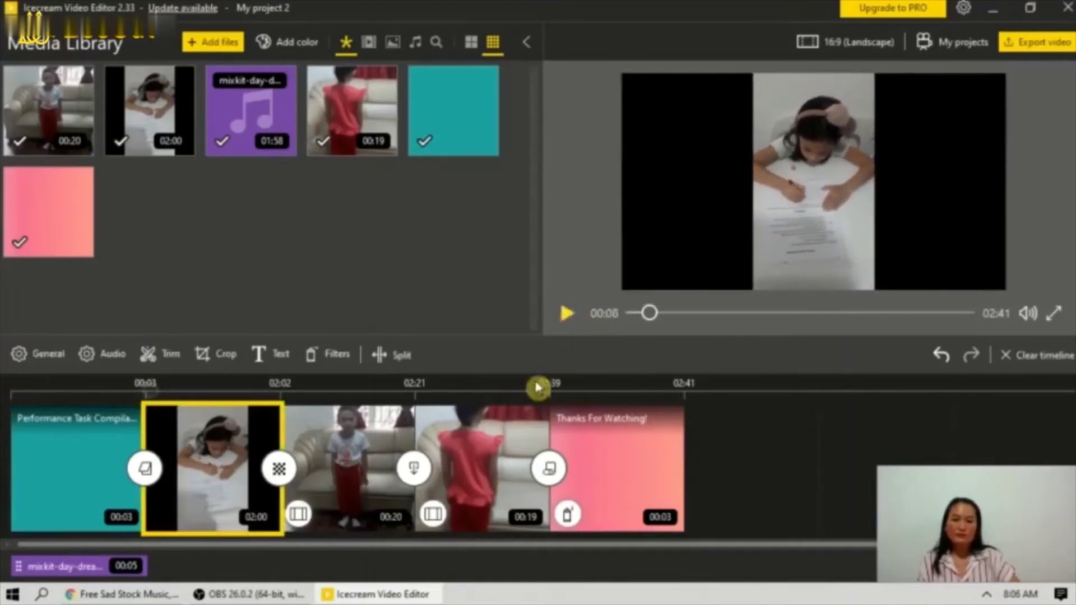
left_click(1056, 321)
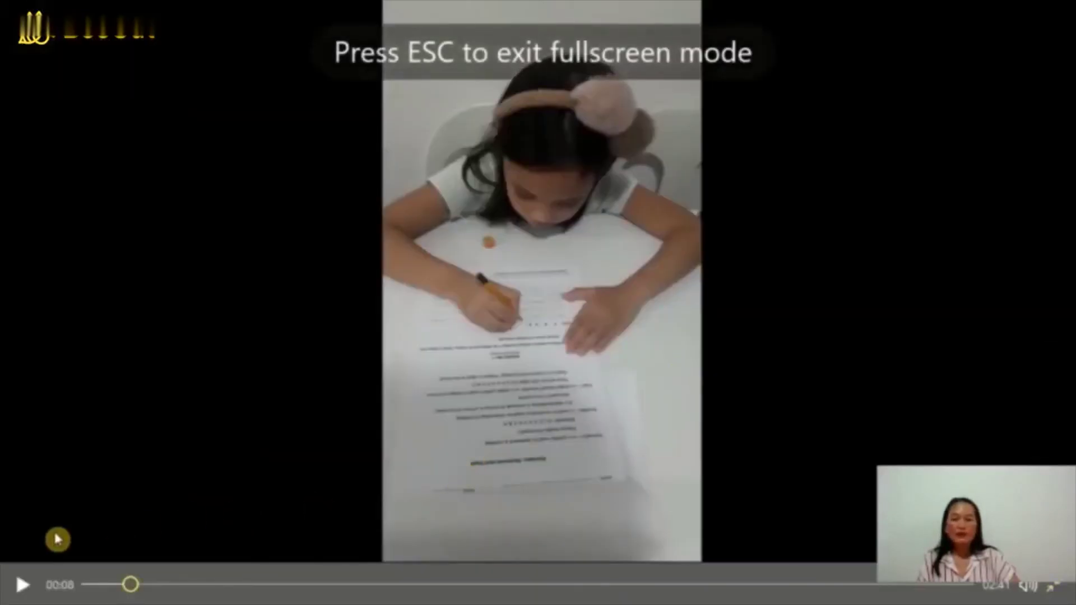
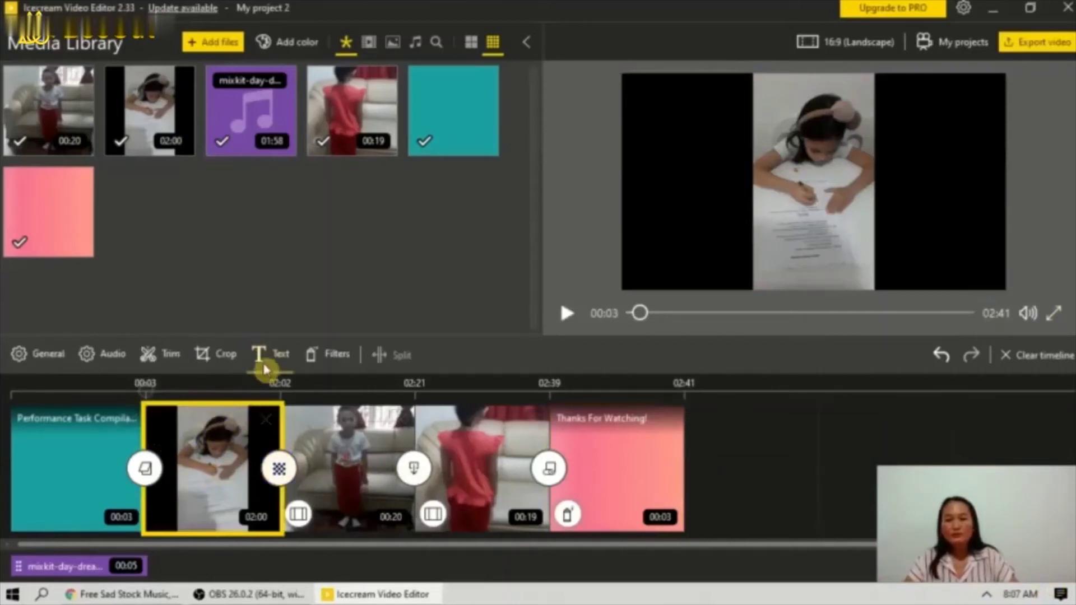
- Add the text "Hello" to the 2-minute clip
left_click(264, 369)
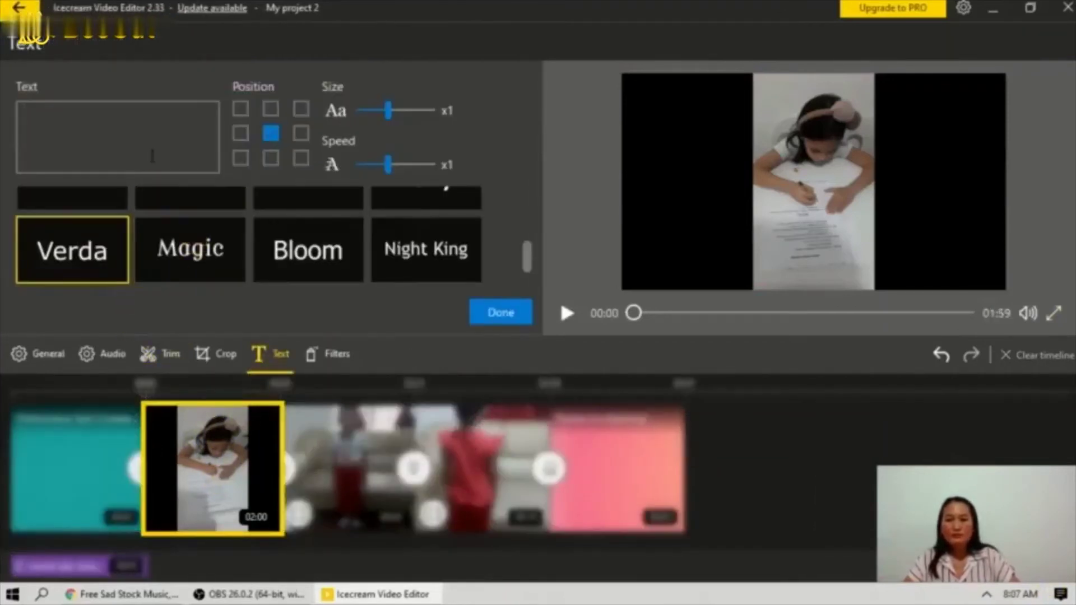
type("H")
key("Caps_Lock")
type("e")
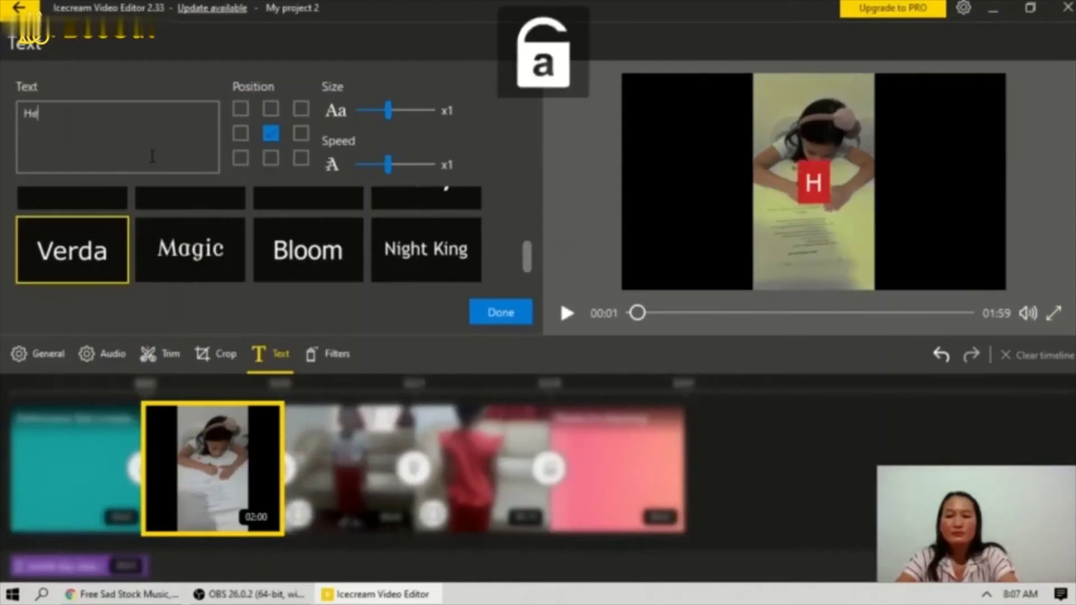
type("llo")
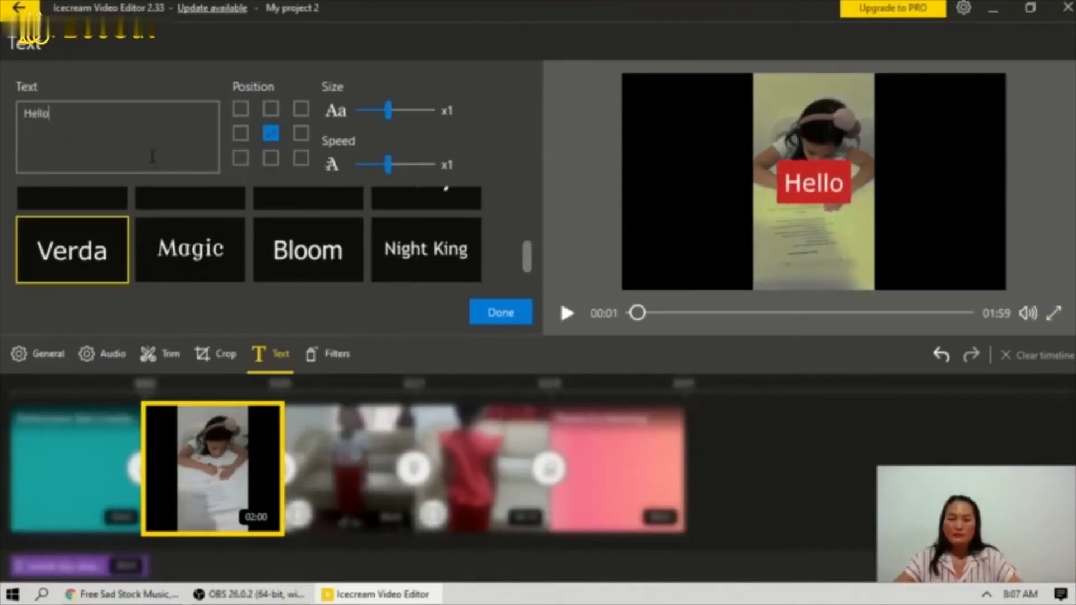
- Try the Magic style on the "Hello" text at the bottom-center, bottom-right, top-center and top-left positions of the frame
left_click(230, 242)
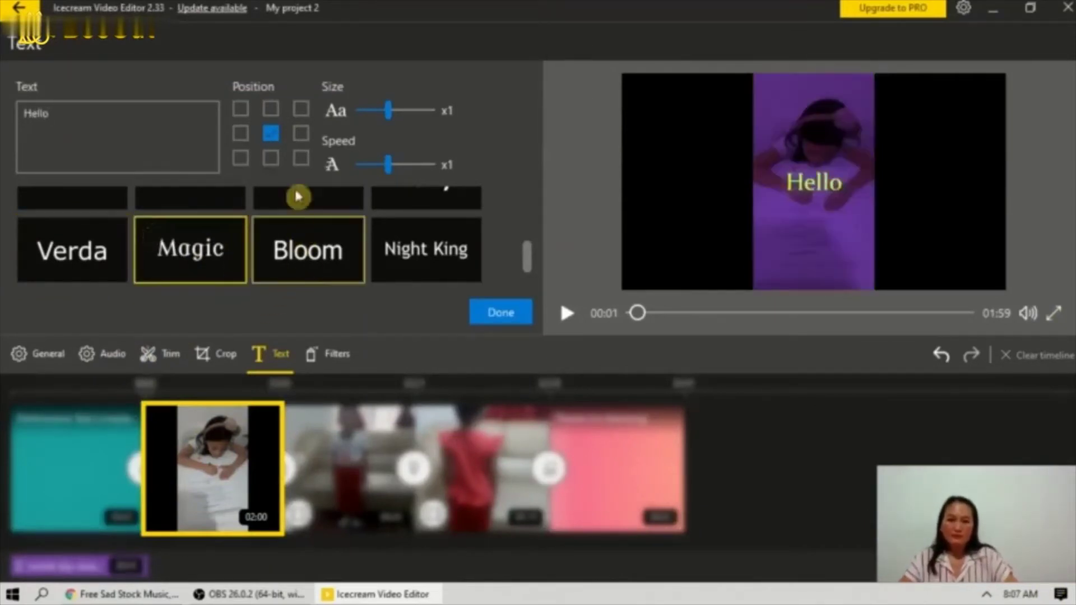
left_click(270, 158)
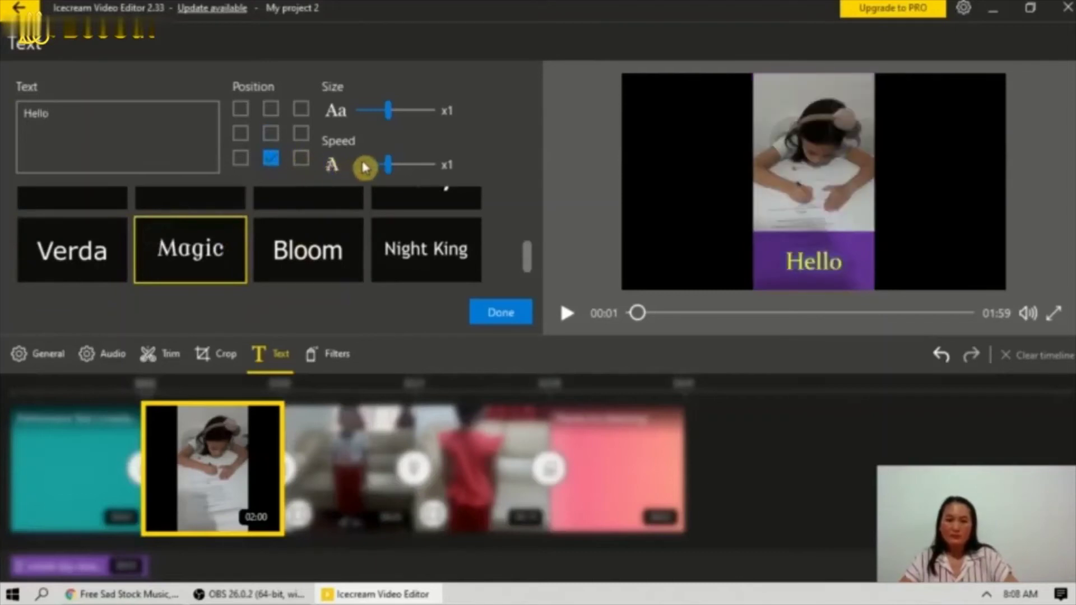
left_click(301, 158)
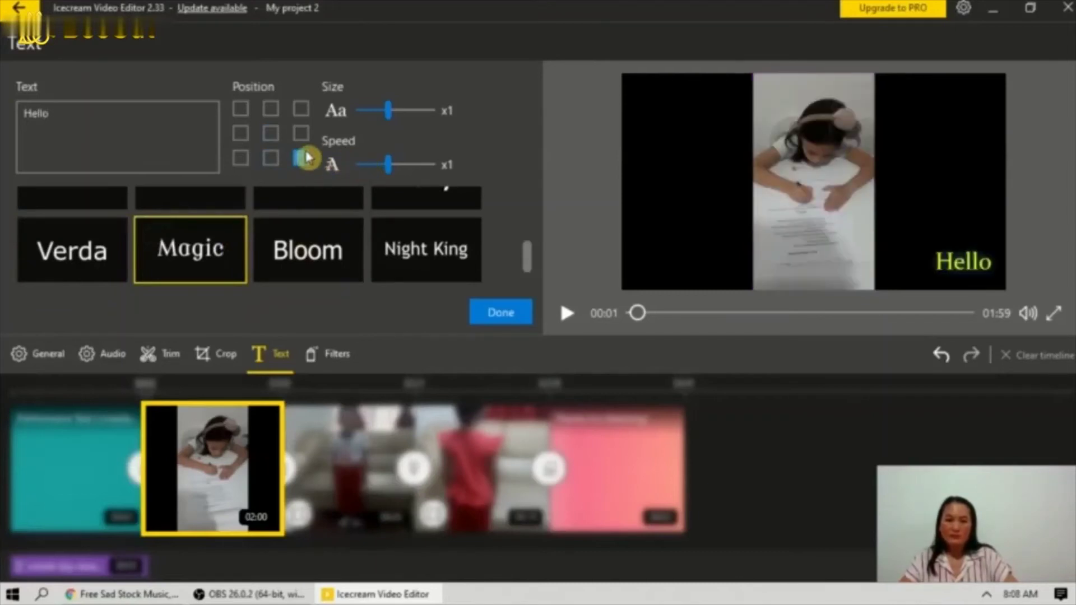
left_click(271, 159)
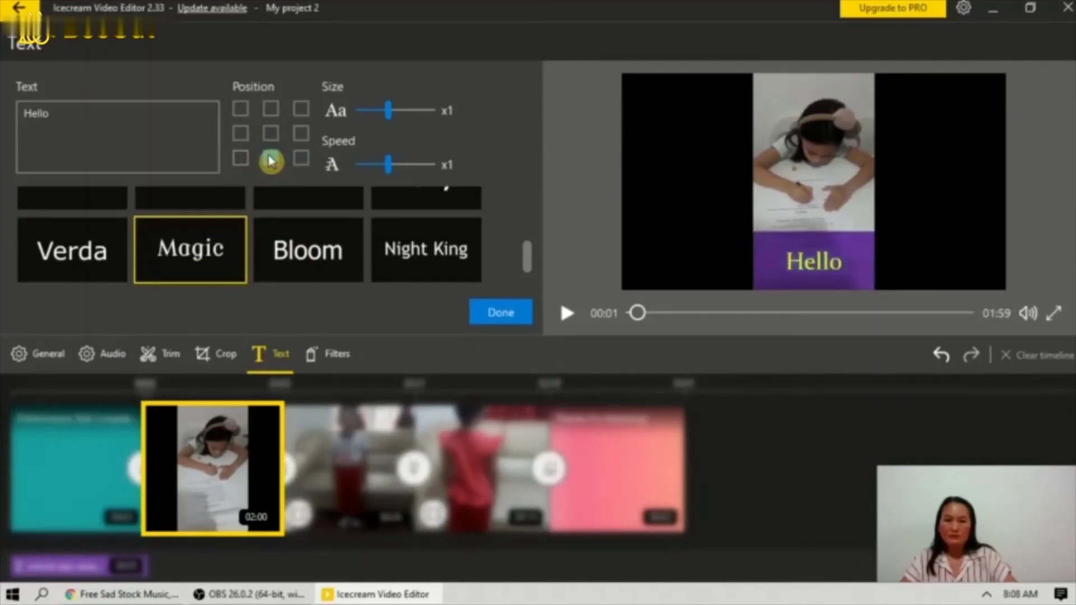
left_click(273, 107)
left_click(242, 109)
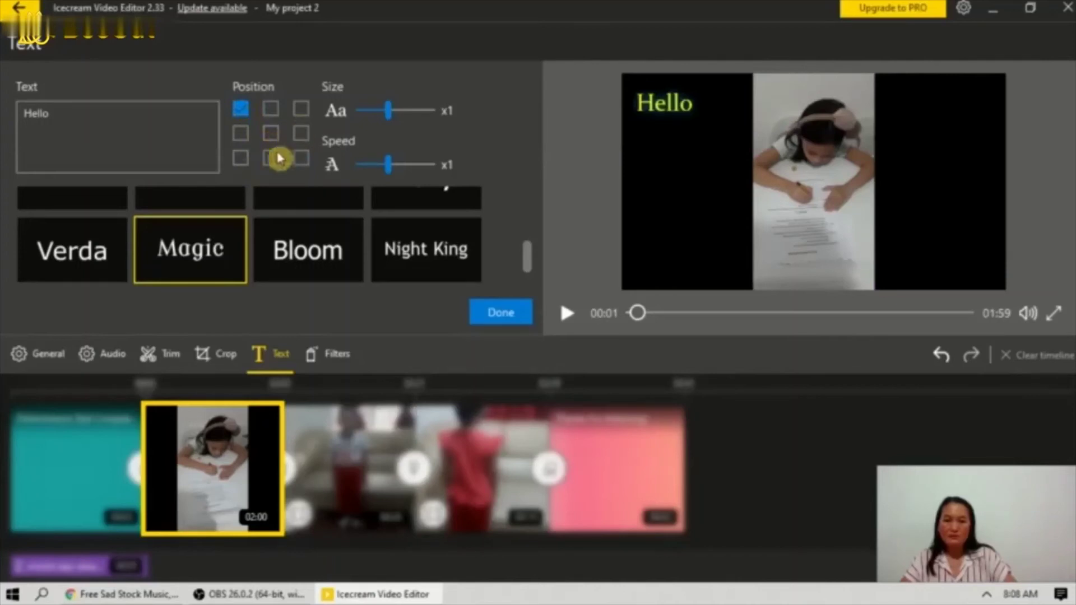
- Give the "Hello" text the Earthquake style, preview it, place it at the bottom center of the frame and apply the text
left_click(105, 245)
scroll(103, 246, "up", 1)
scroll(103, 247, "up", 3)
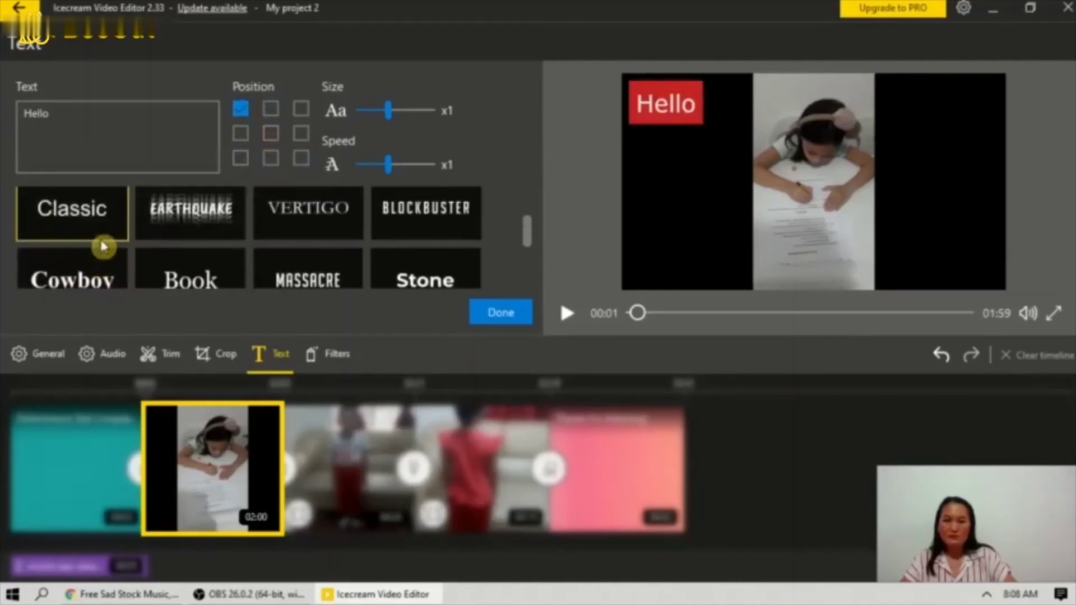
left_click(190, 203)
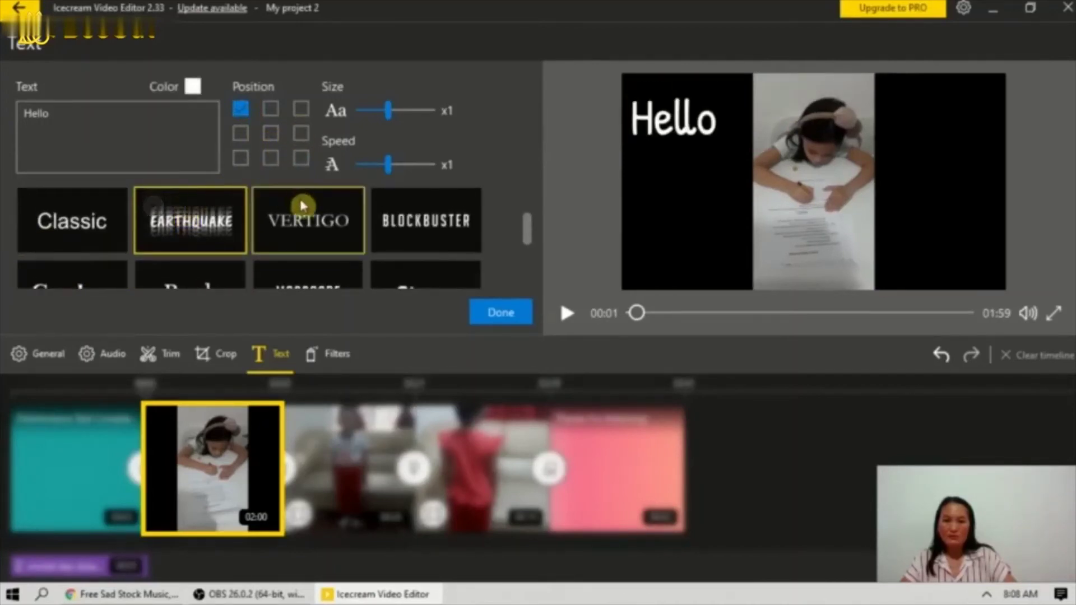
left_click(153, 205)
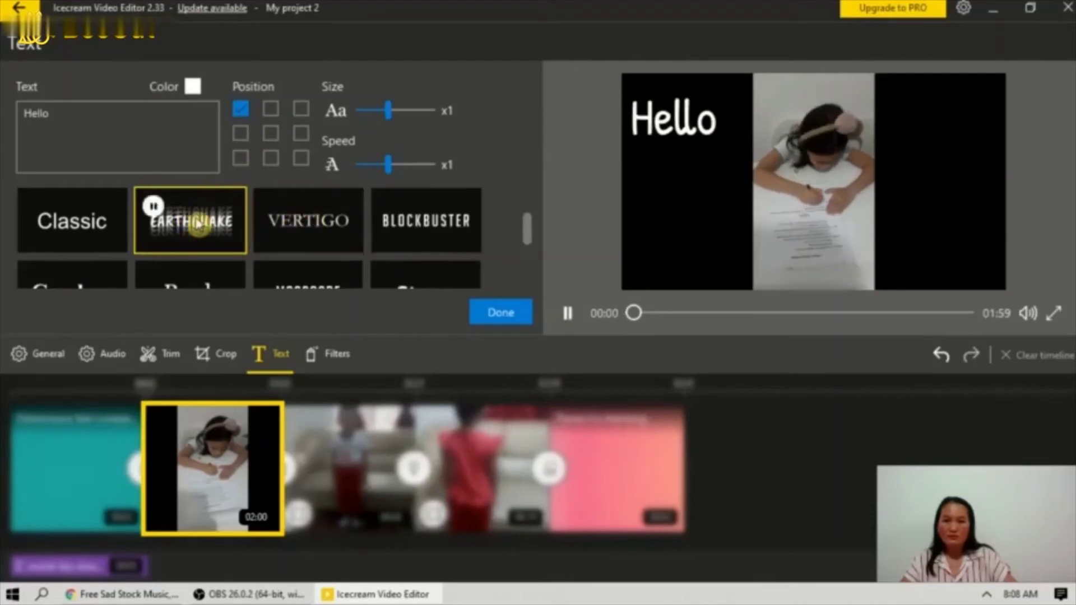
left_click(269, 160)
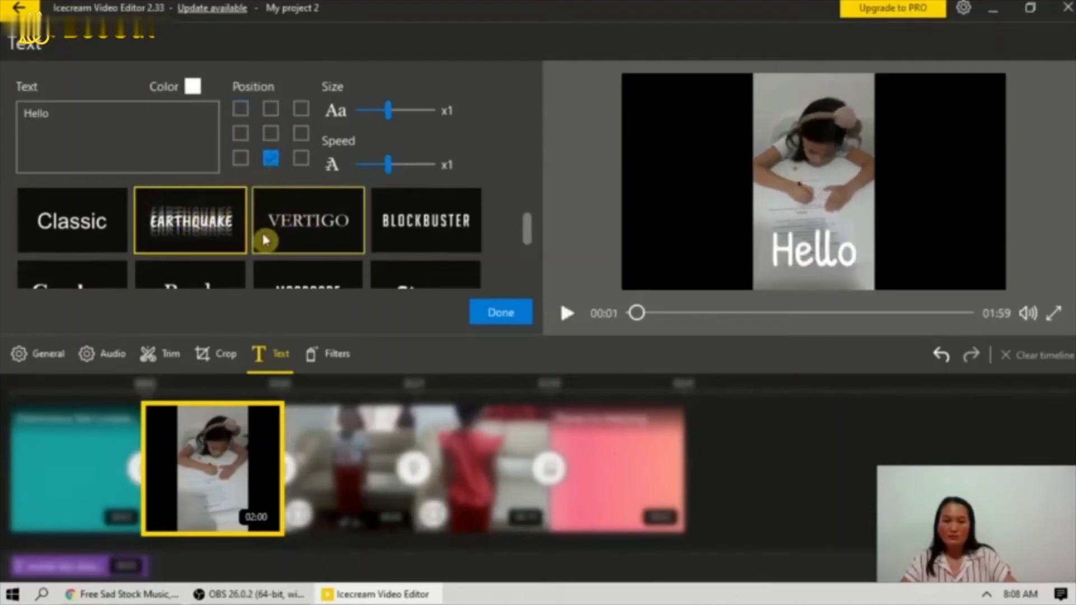
left_click(489, 306)
- Open the text settings for the 20-second clip and get its text ready for entry
left_click(345, 473)
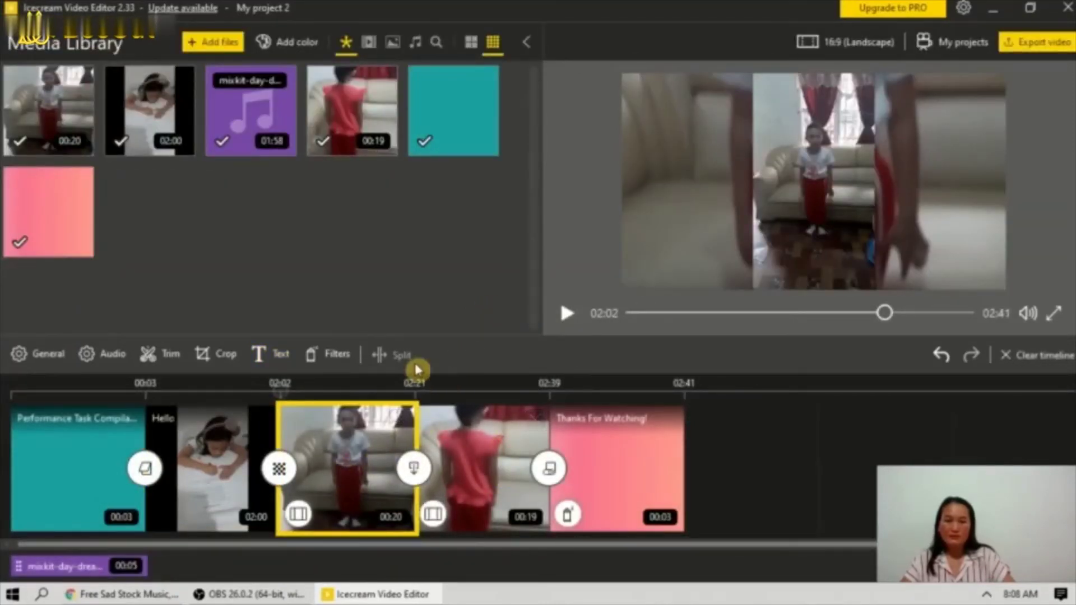
left_click(278, 359)
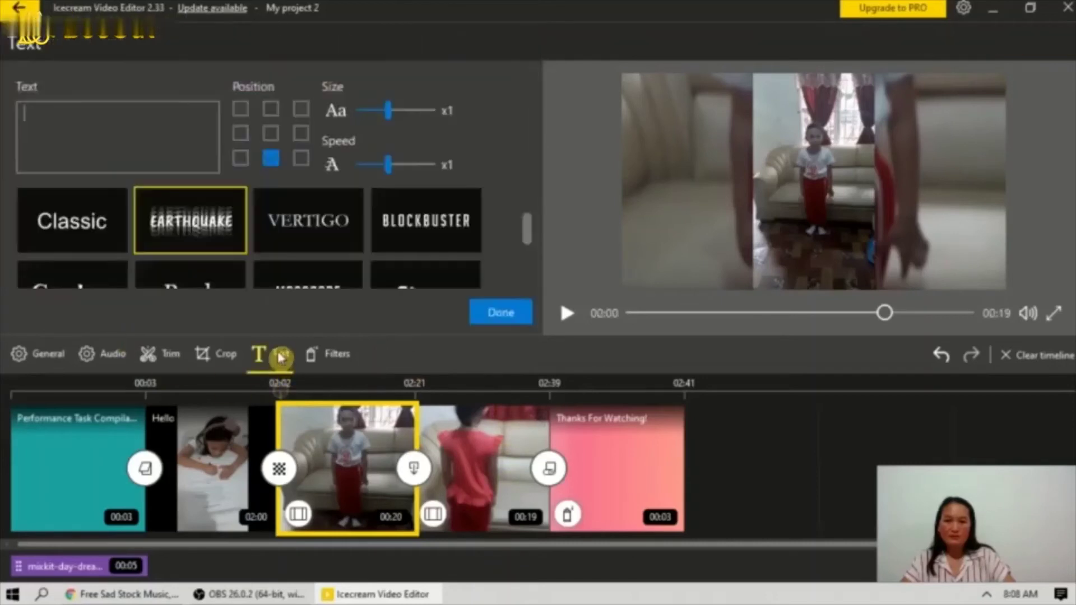
left_click(115, 132)
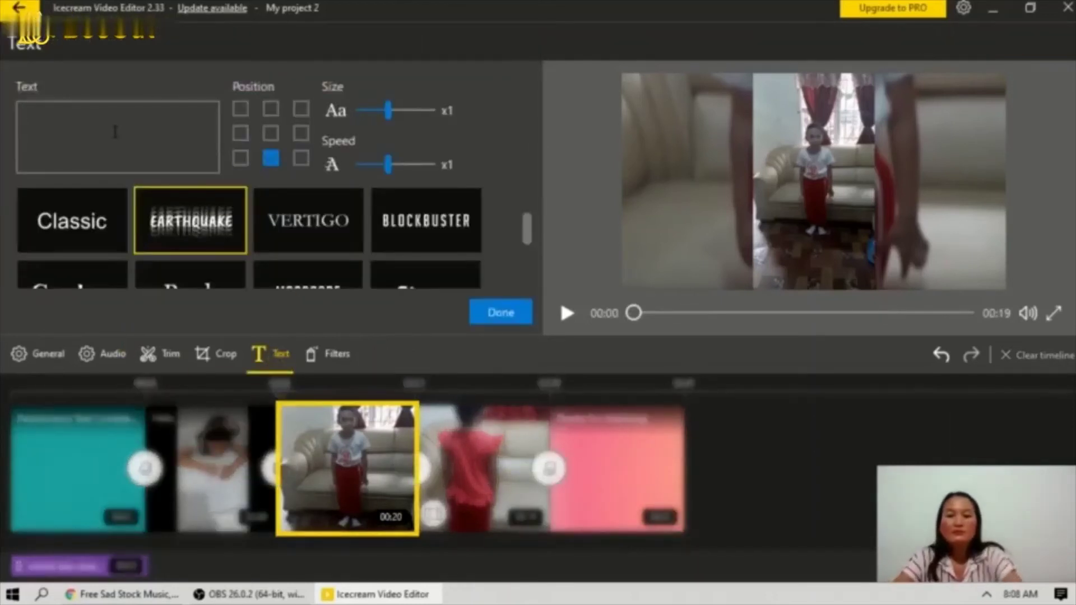
key("Caps_Lock")
type("P")
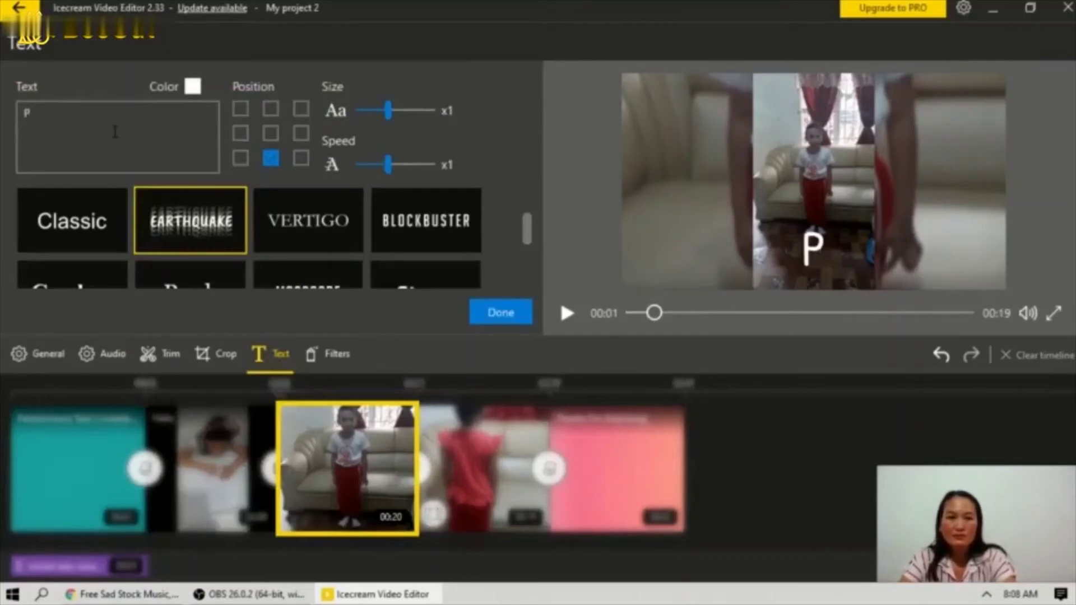
key("Caps_Lock")
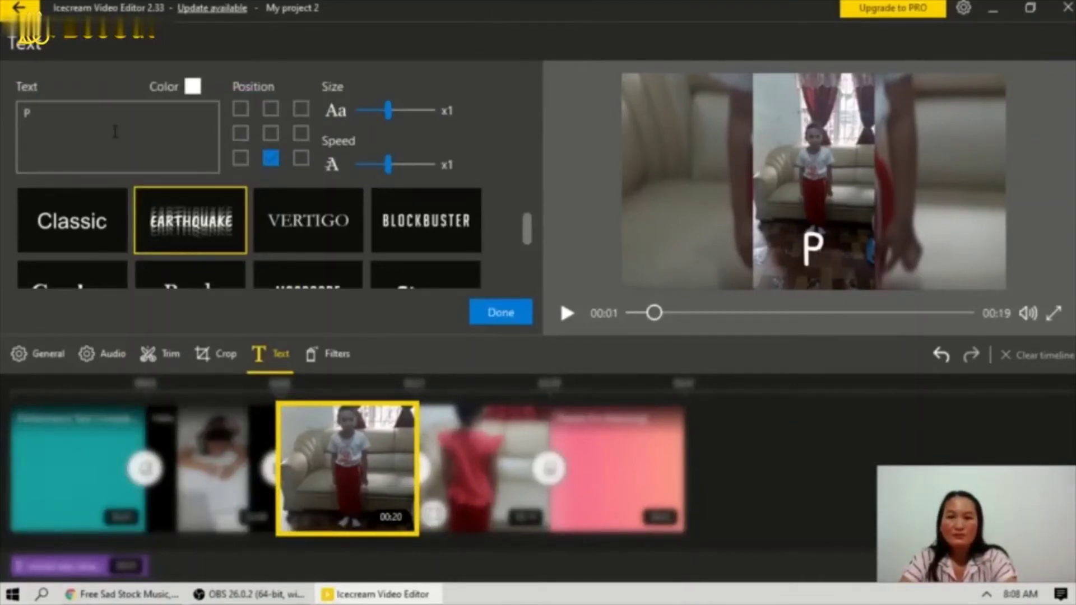
key("BackSpace")
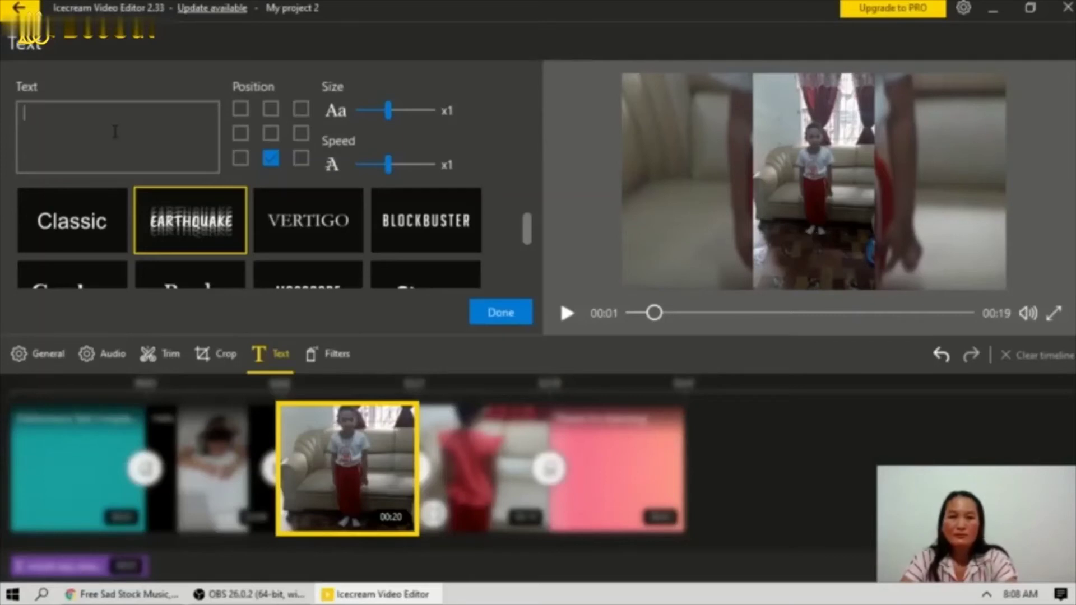
key("Caps_Lock")
type("P")
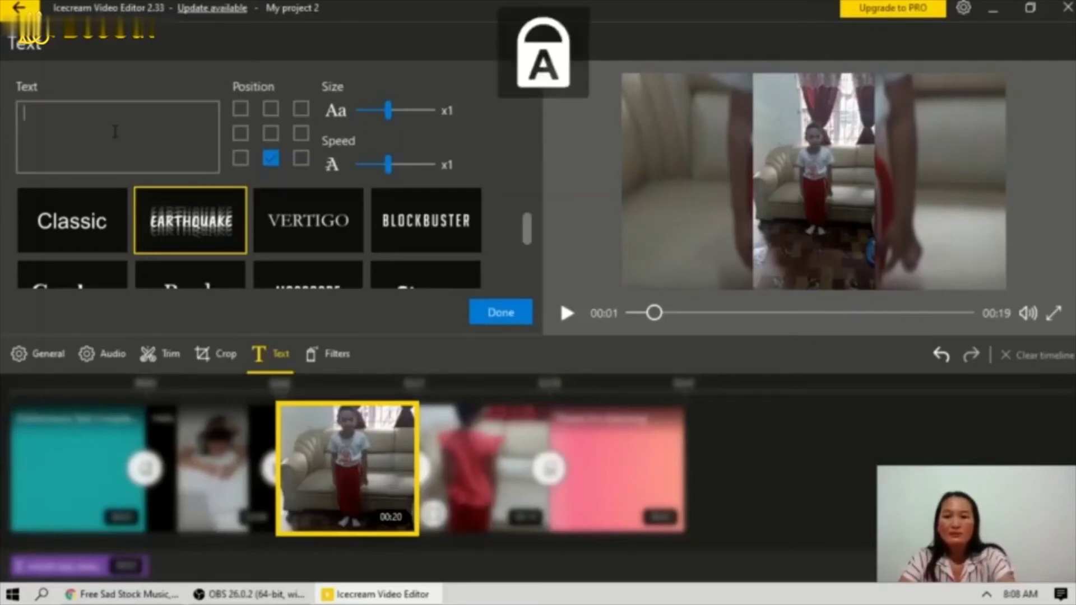
type(".")
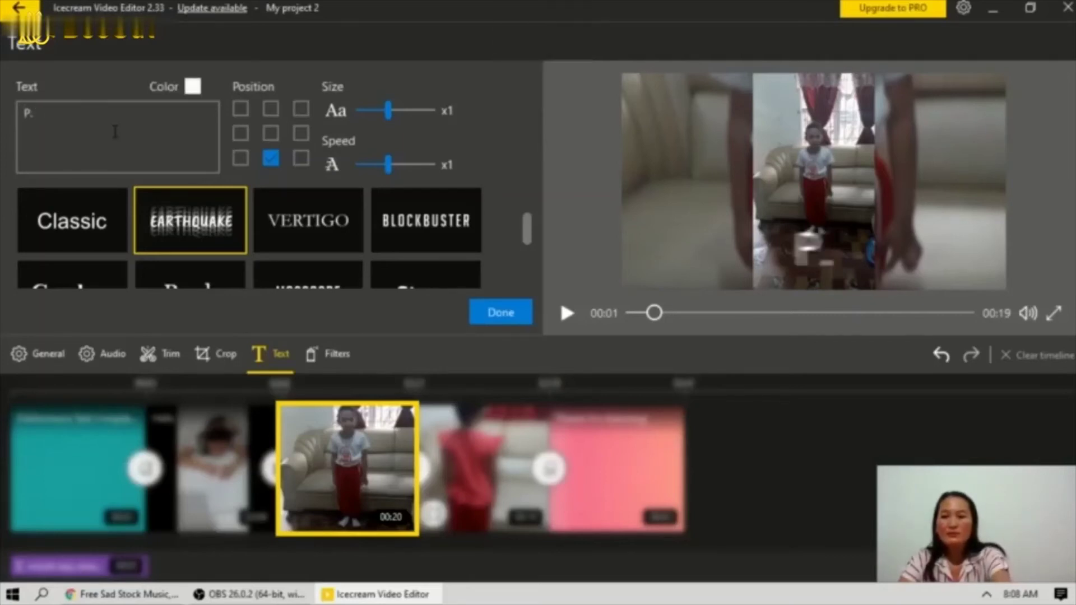
type(" E")
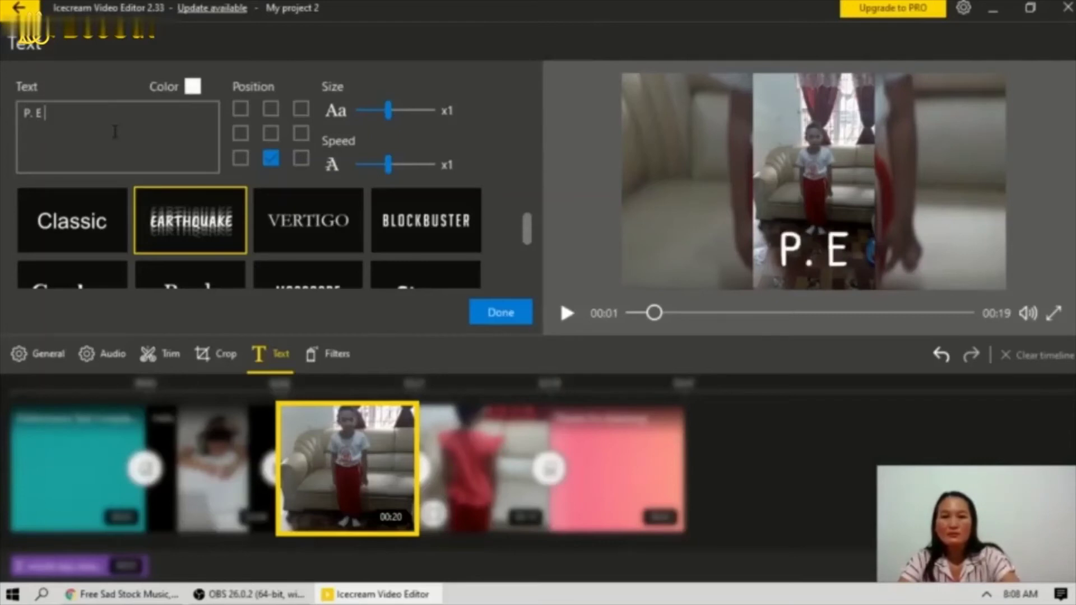
key("BackSpace")
key("BackSpace")
key("BackSpace")
key("BackSpace")
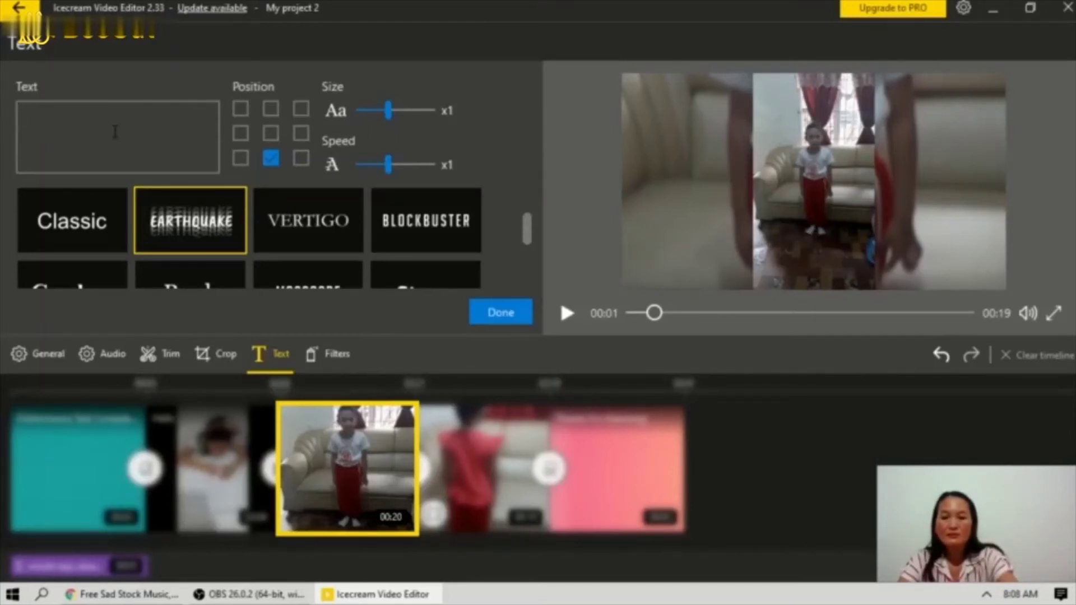
key("Caps_Lock")
type("p")
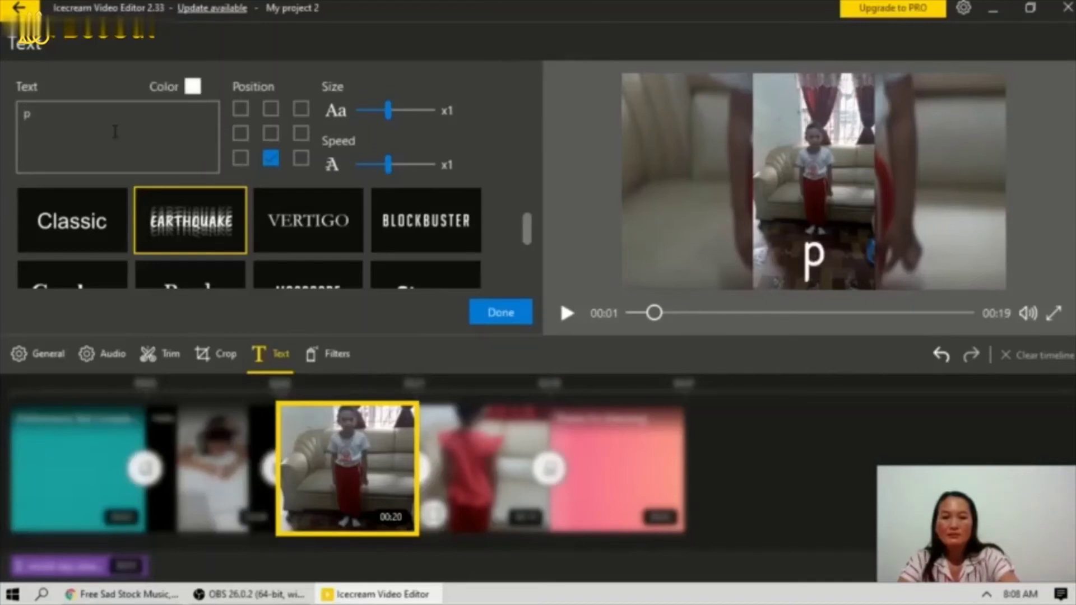
key("BackSpace")
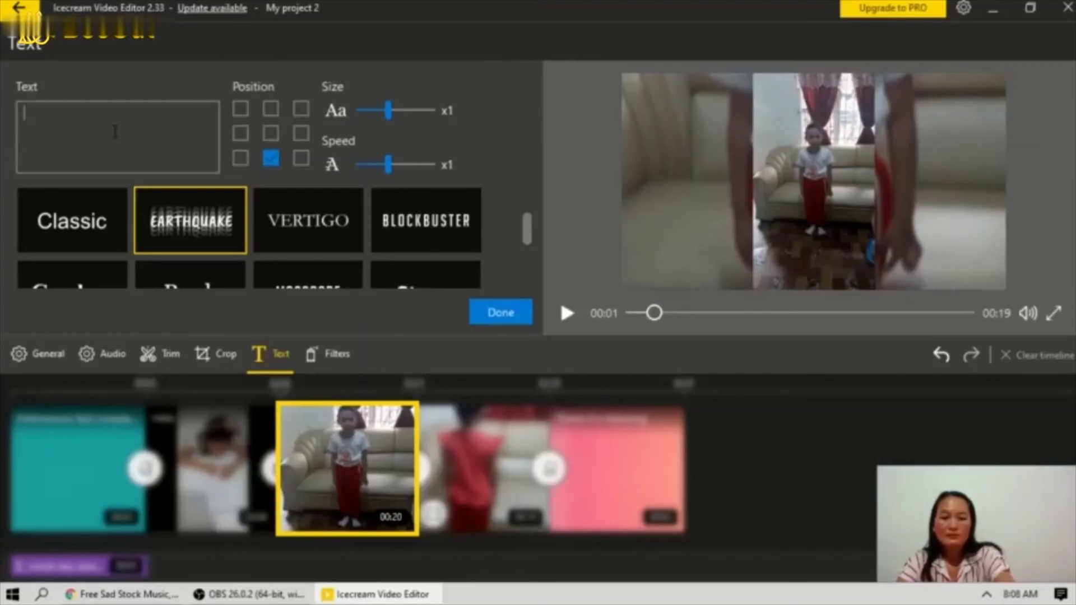
- Set the 20-second clip's text to "Practice" and apply it
key("Caps_Lock")
type("P")
key("Caps_Lock")
type("r")
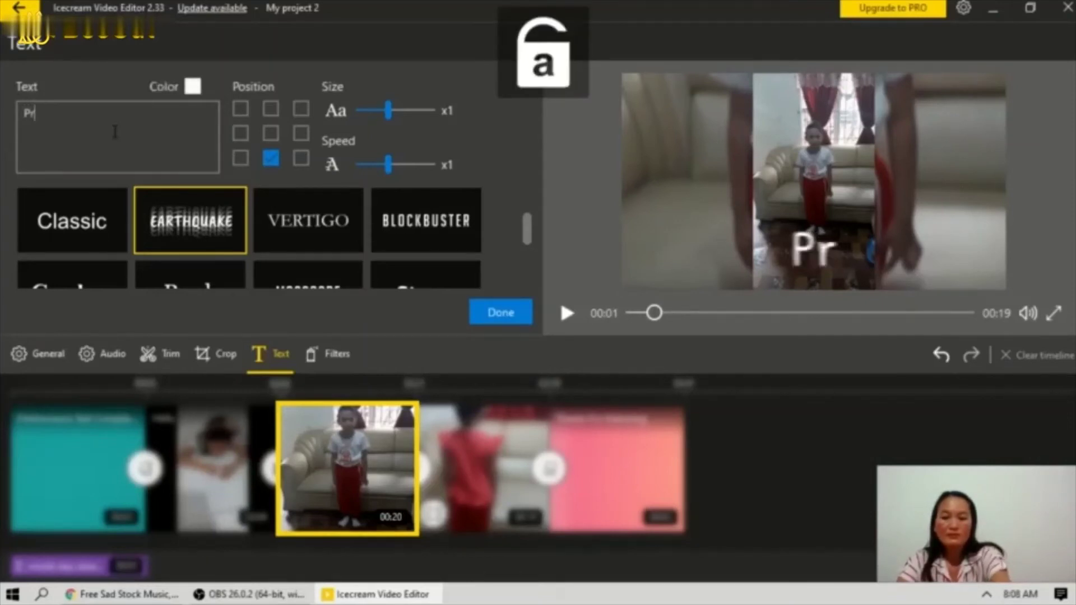
type("actice")
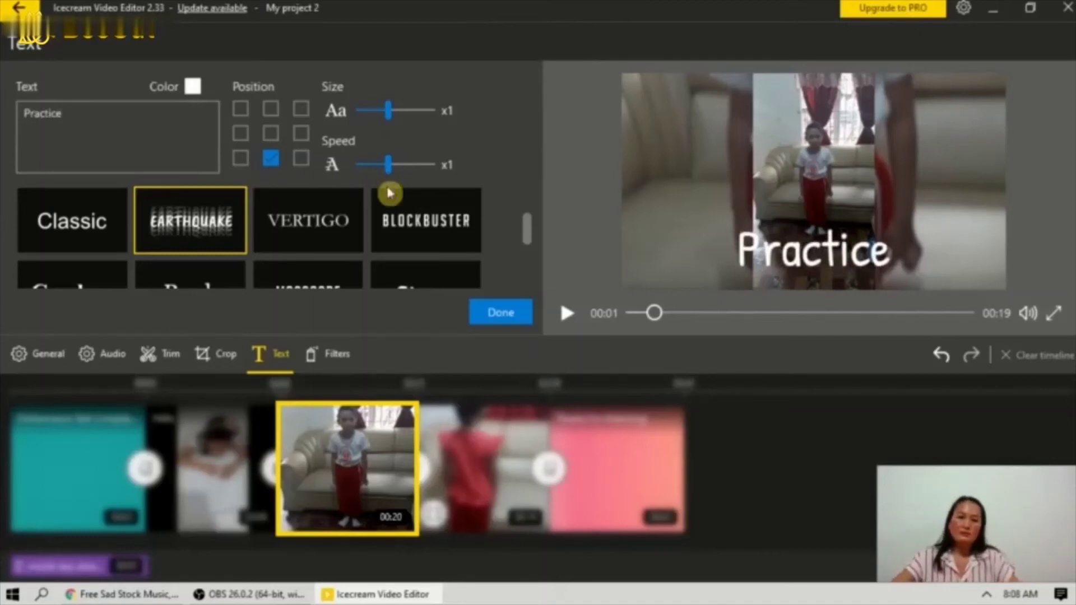
left_click(493, 312)
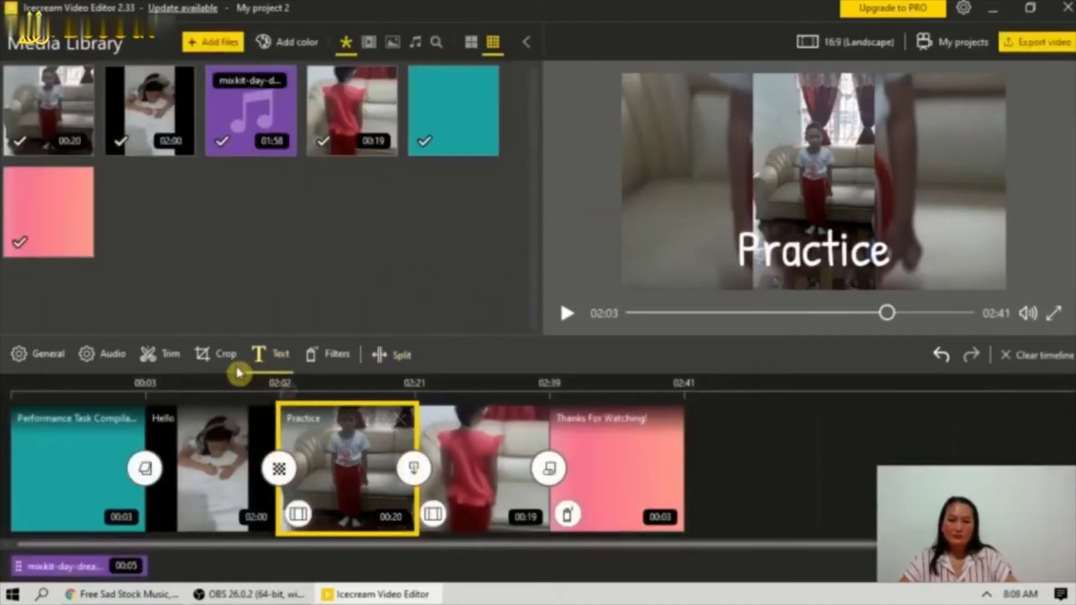
- Try the Vertigo style on the "Practice" text, switch it to Blockbuster and apply the change
left_click(269, 355)
left_click(306, 215)
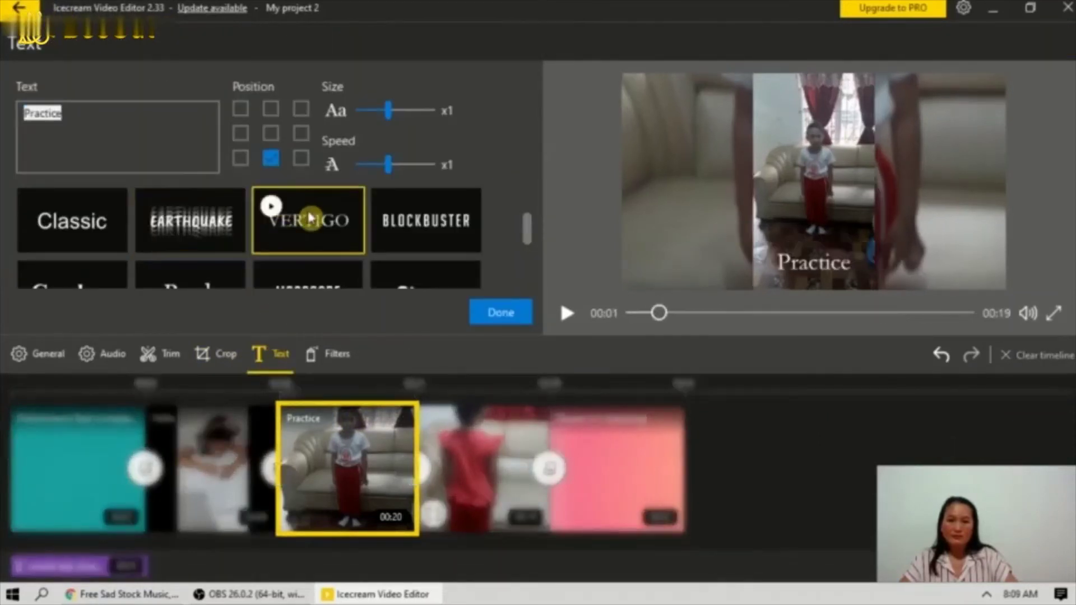
left_click(436, 233)
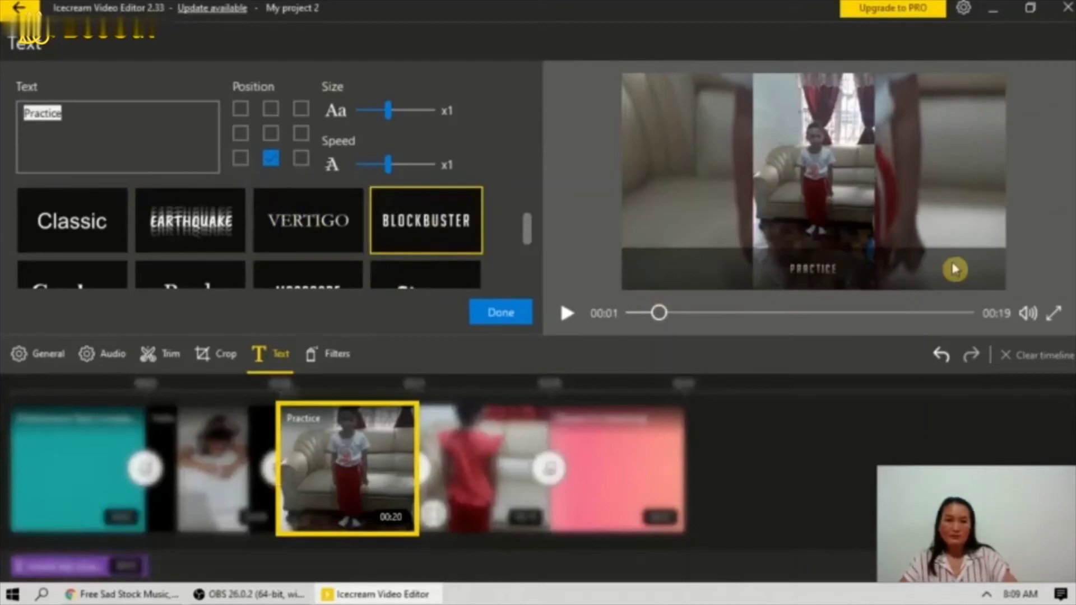
left_click(524, 314)
- Set the text of the 19-second clip to "for my music" in the Blockbuster style and apply it
left_click(485, 445)
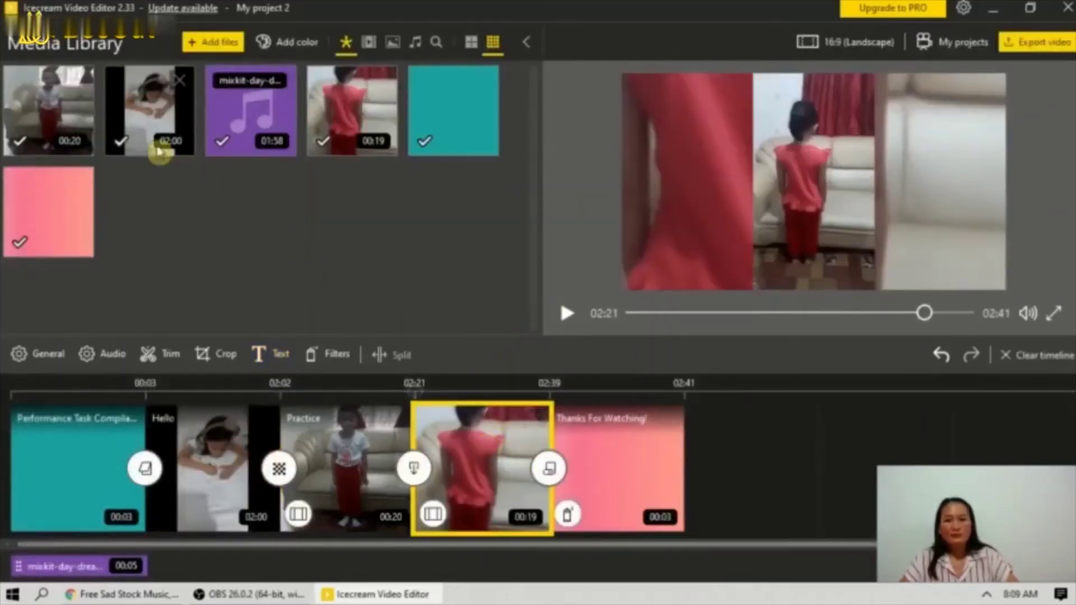
left_click(283, 354)
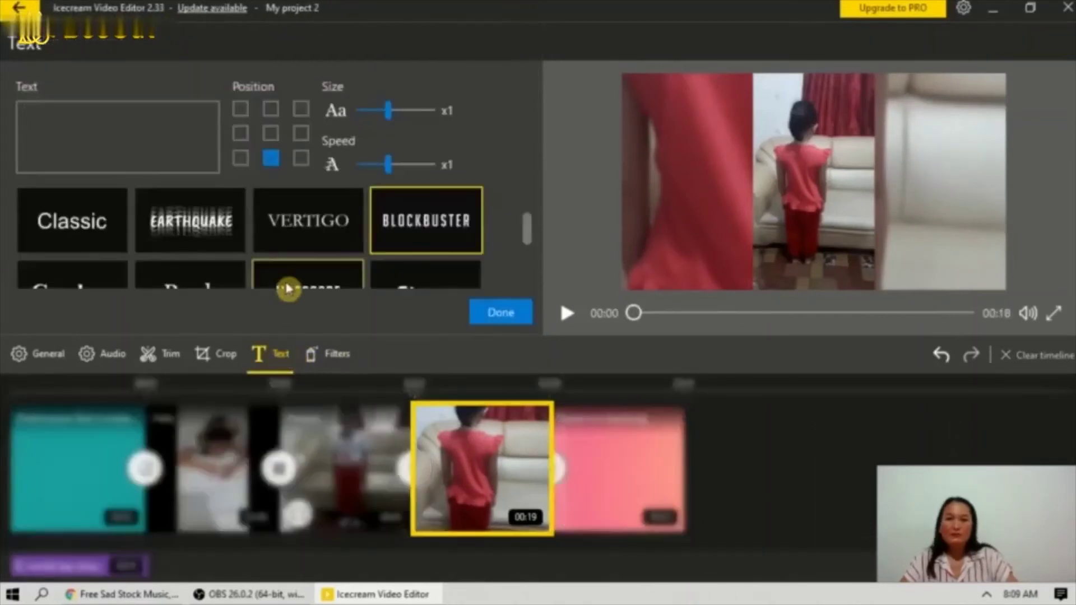
left_click(145, 155)
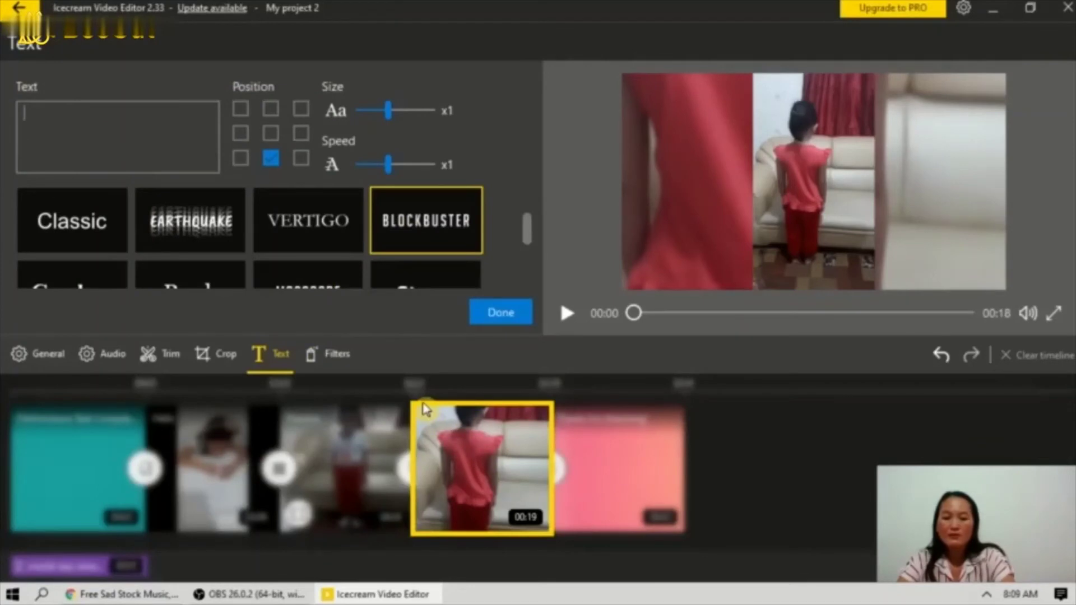
key("Caps_Lock")
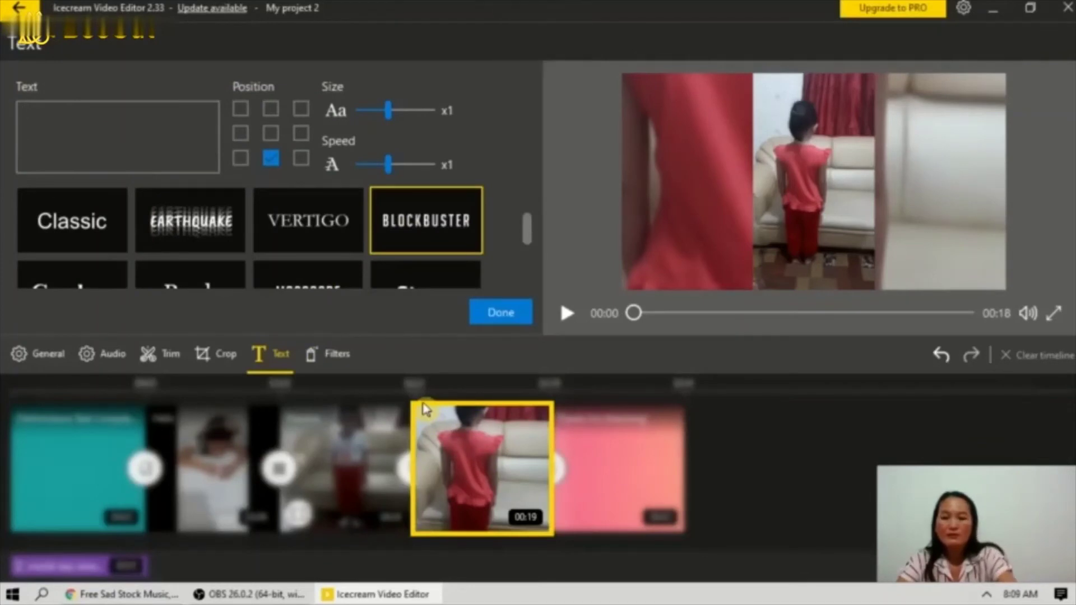
key("Caps_Lock")
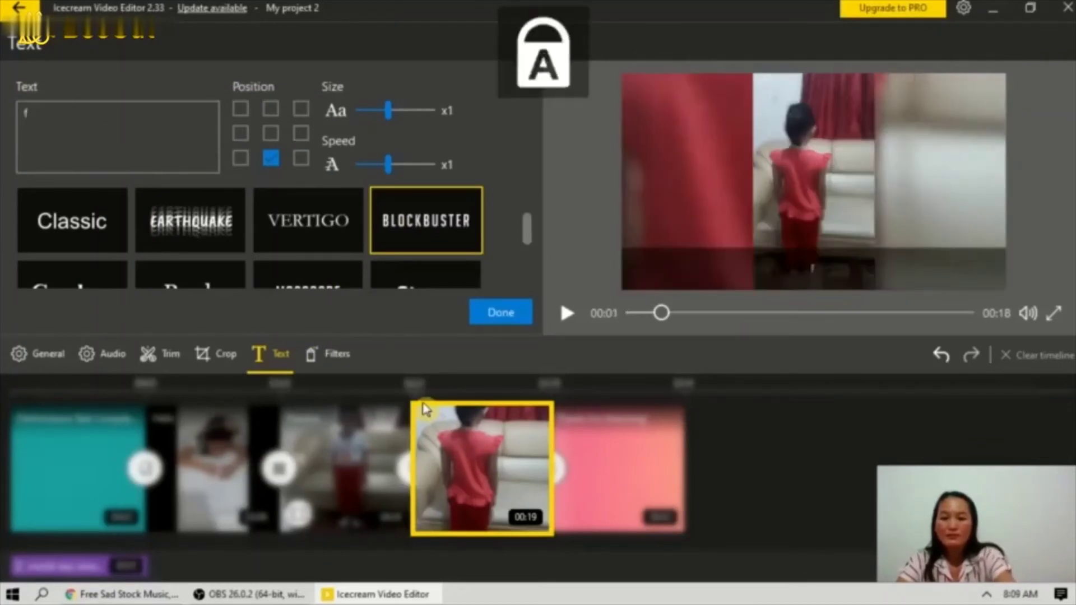
key("BackSpace")
key("BackSpace")
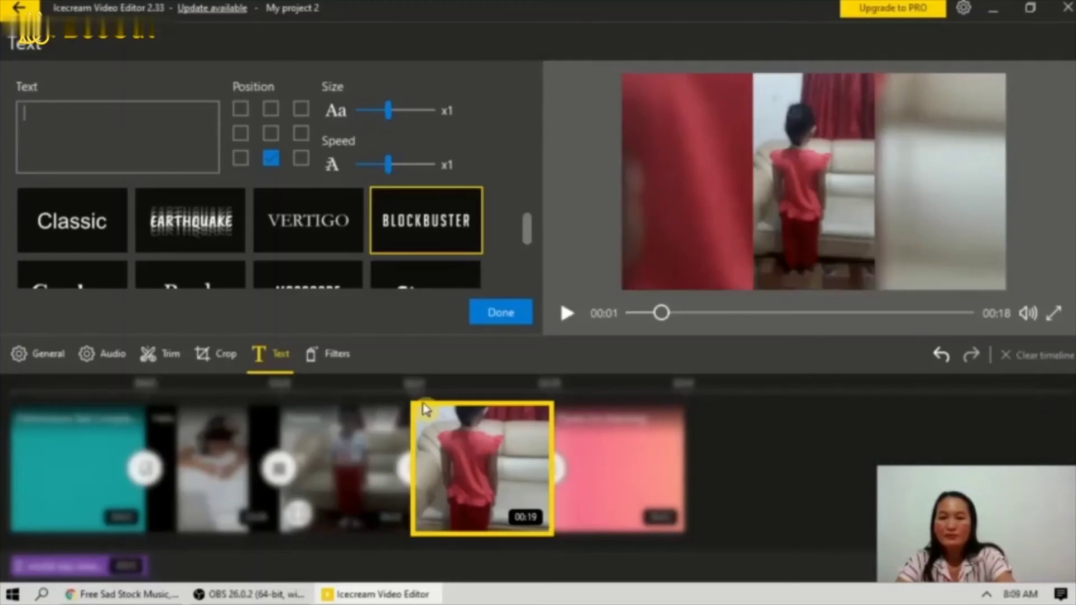
key("Caps_Lock")
type("f")
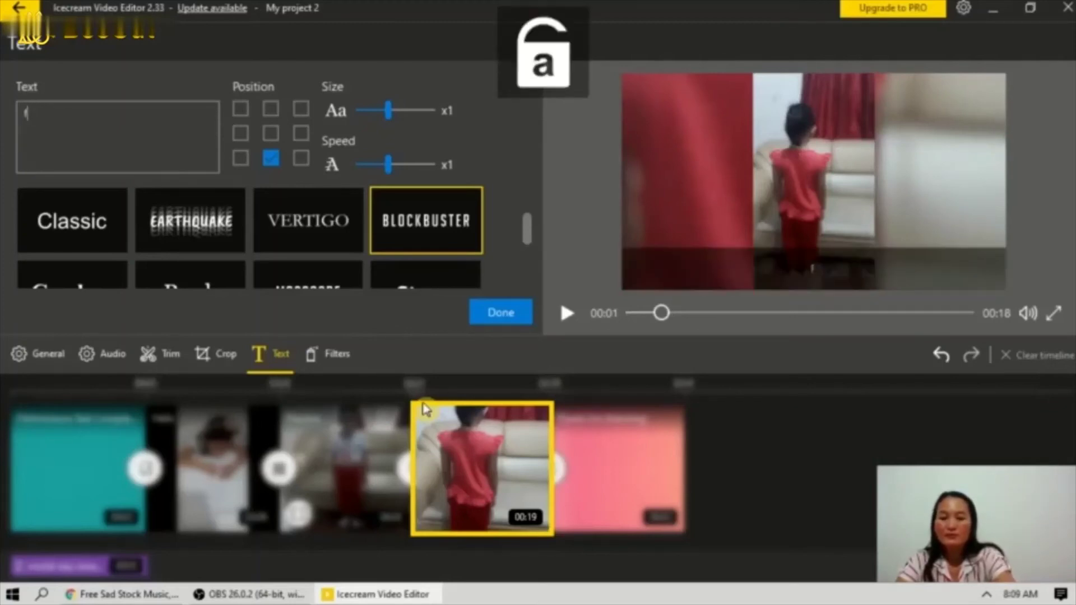
type("or my music")
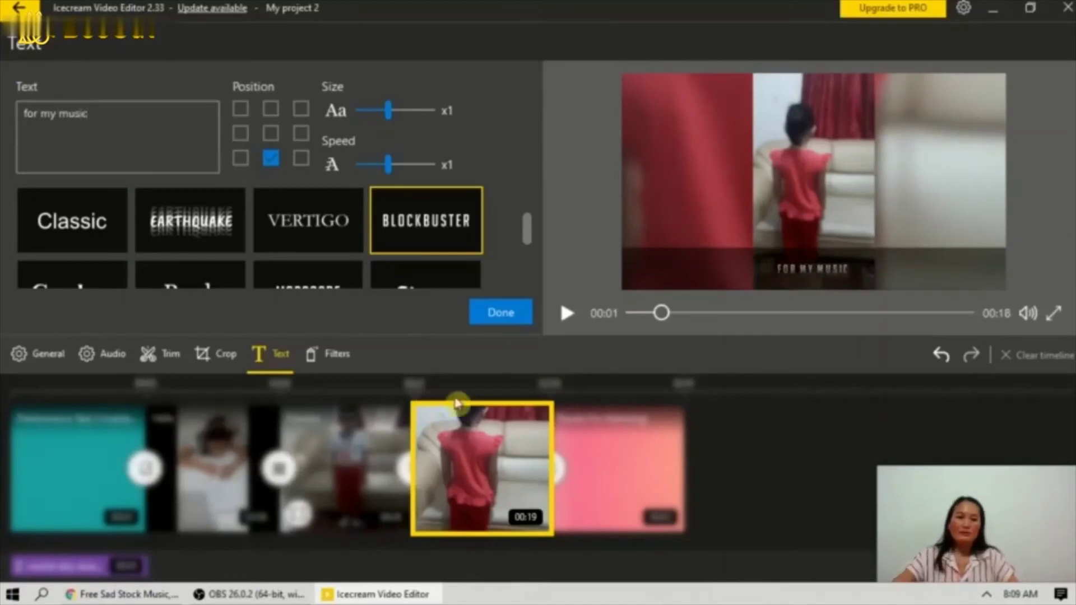
left_click(493, 314)
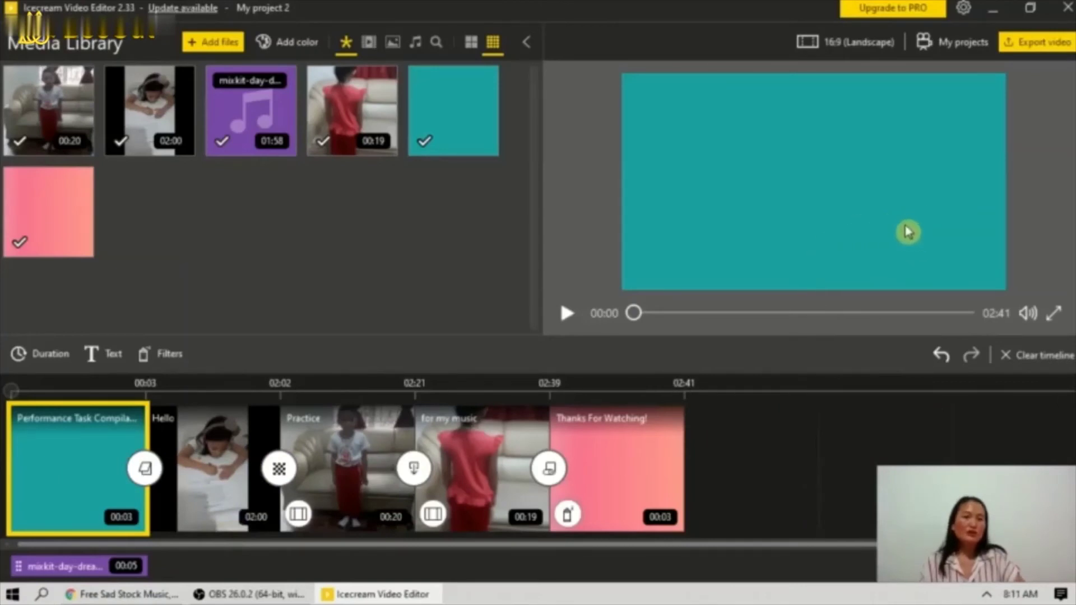
- Try the 4:3 (Landscape), 9:16 (Portrait) and 1:1 (Instagram) aspect ratios for the project and return it to 16:9 (Landscape)
left_click(872, 42)
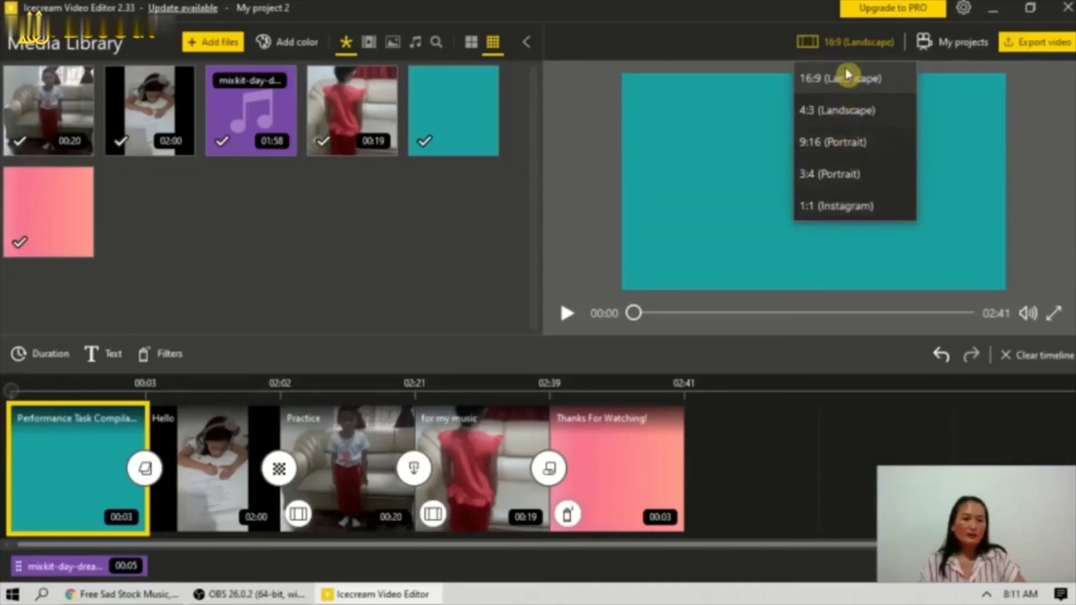
left_click(841, 112)
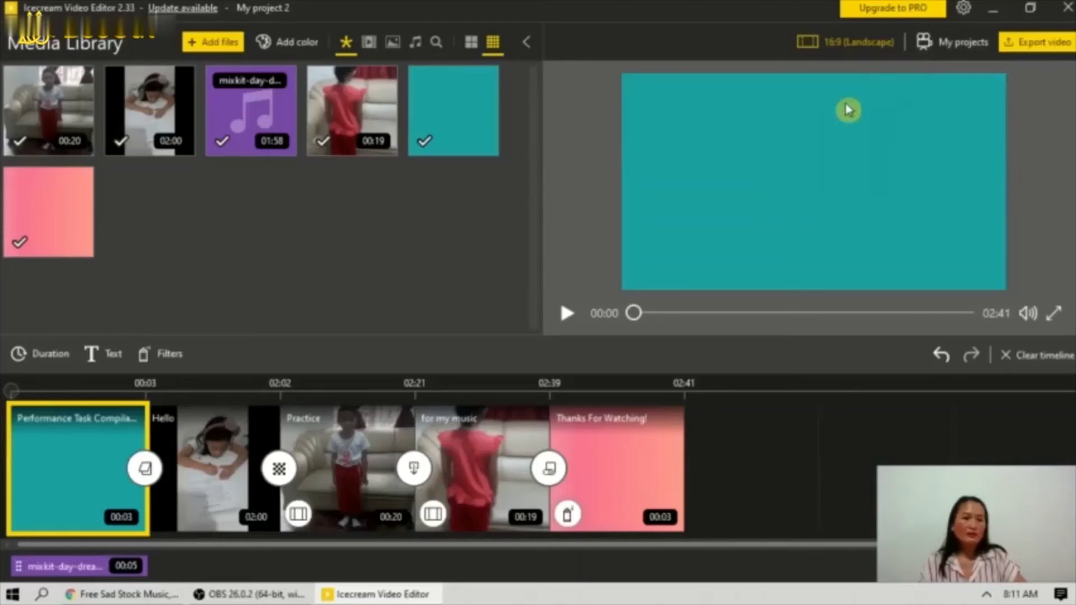
left_click(850, 45)
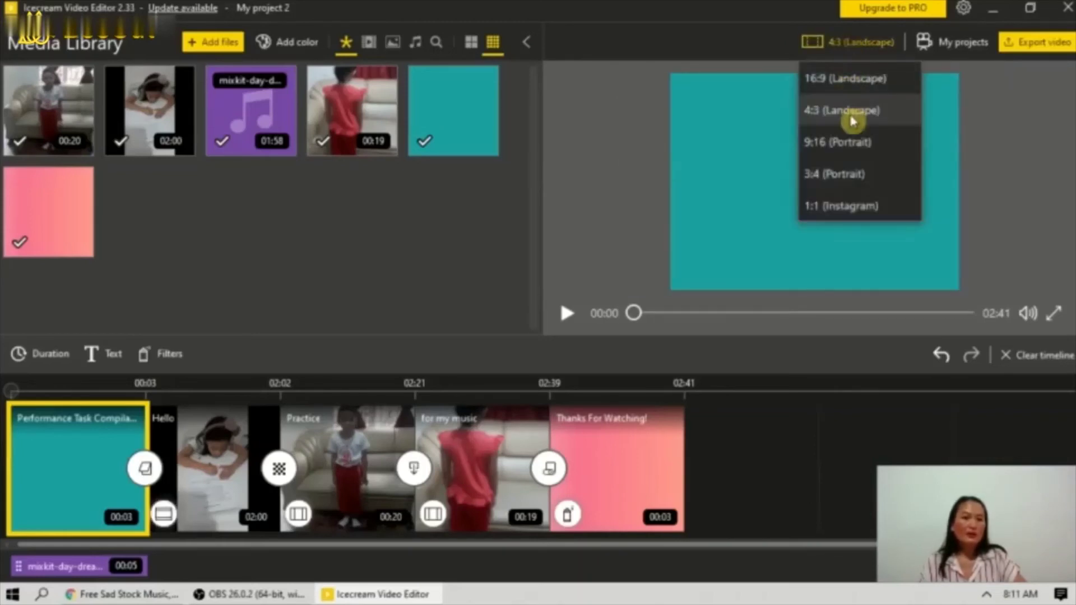
left_click(826, 140)
left_click(859, 42)
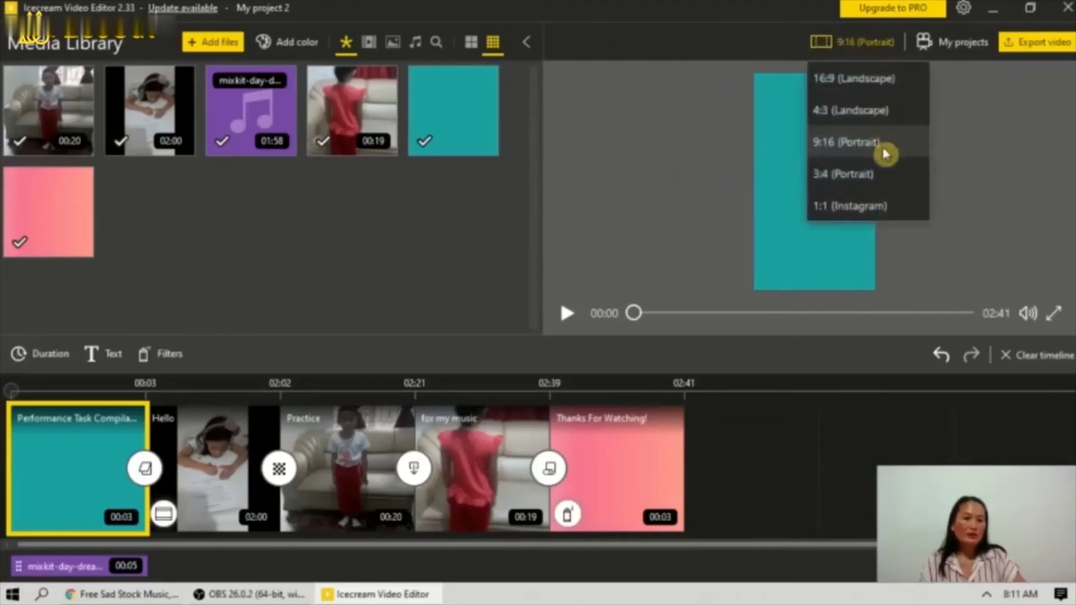
left_click(850, 209)
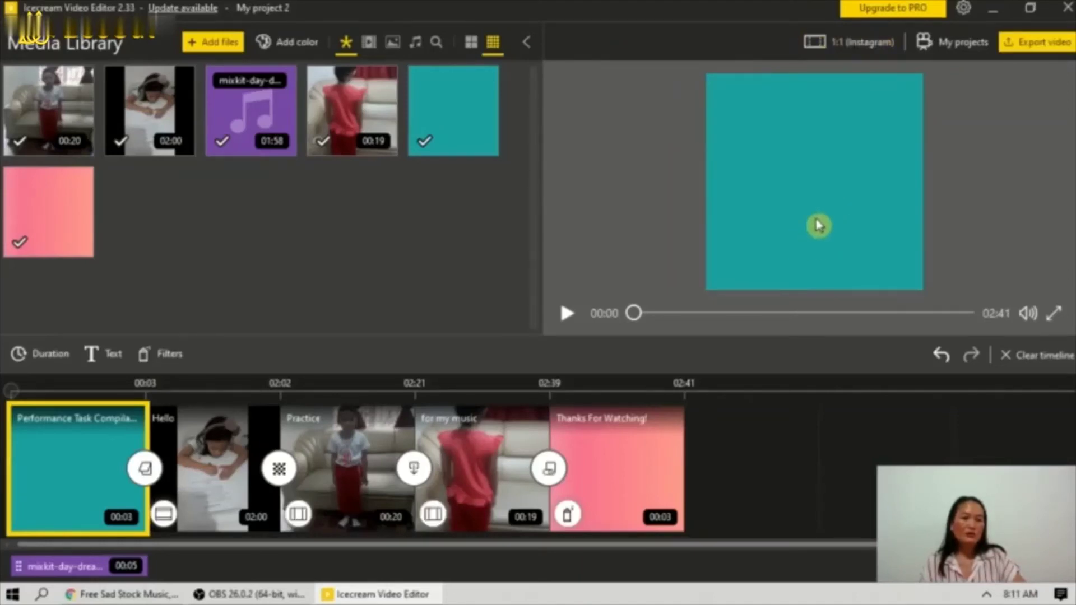
left_click(879, 51)
left_click(863, 208)
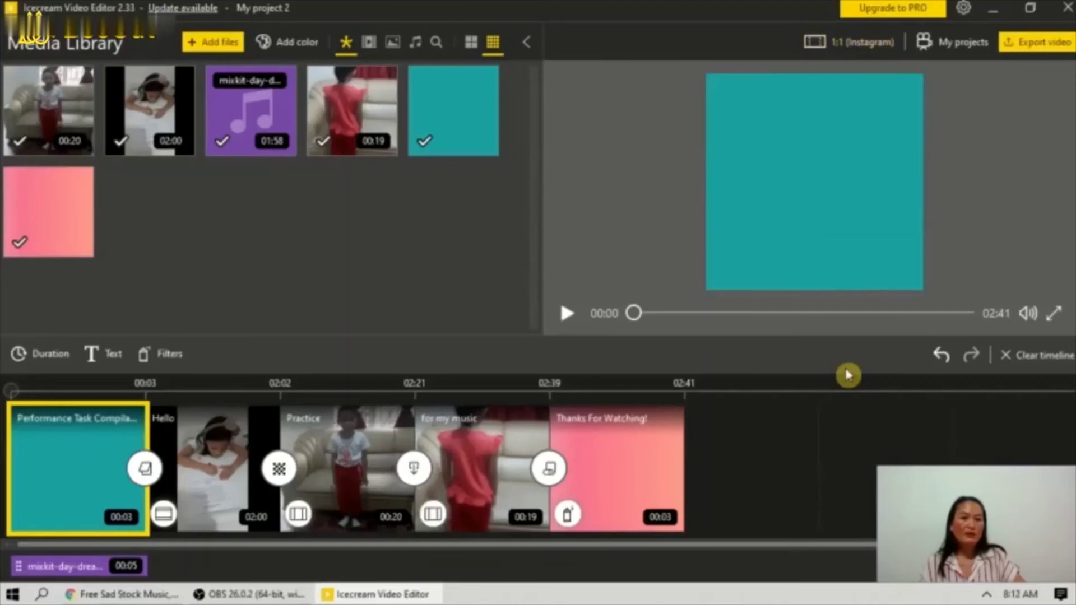
left_click(874, 42)
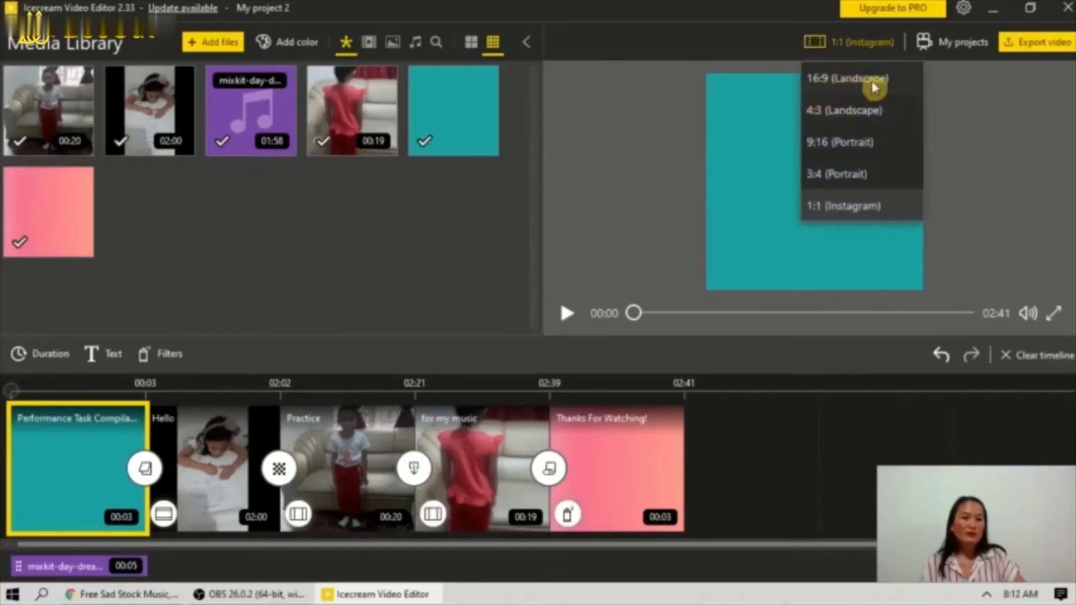
left_click(858, 80)
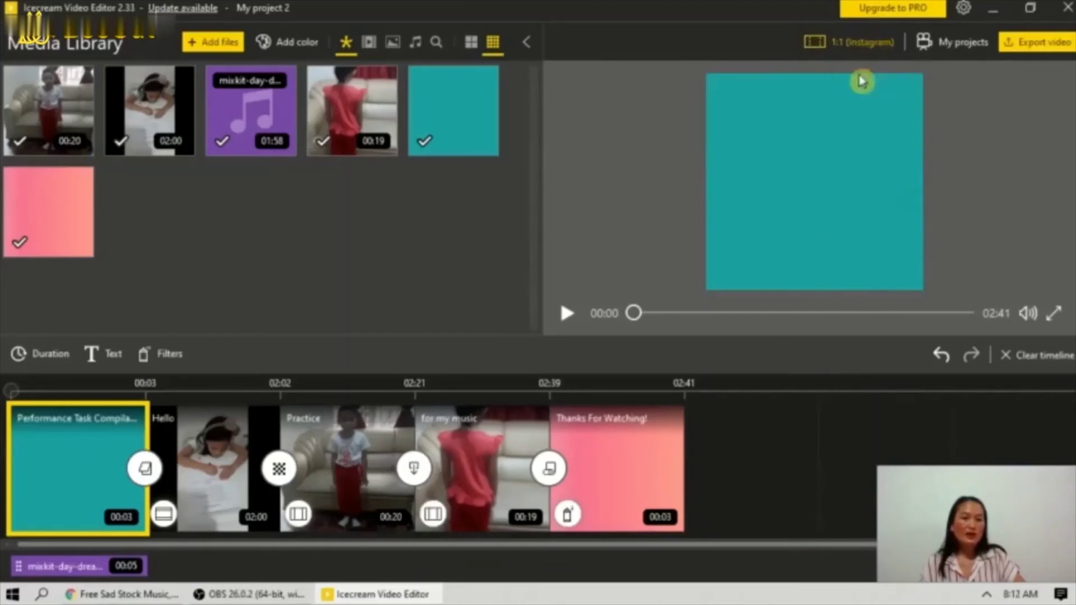
- Preview the whole project in full screen, skipping ahead through the clips to the closing title, and leave full screen
left_click(827, 202)
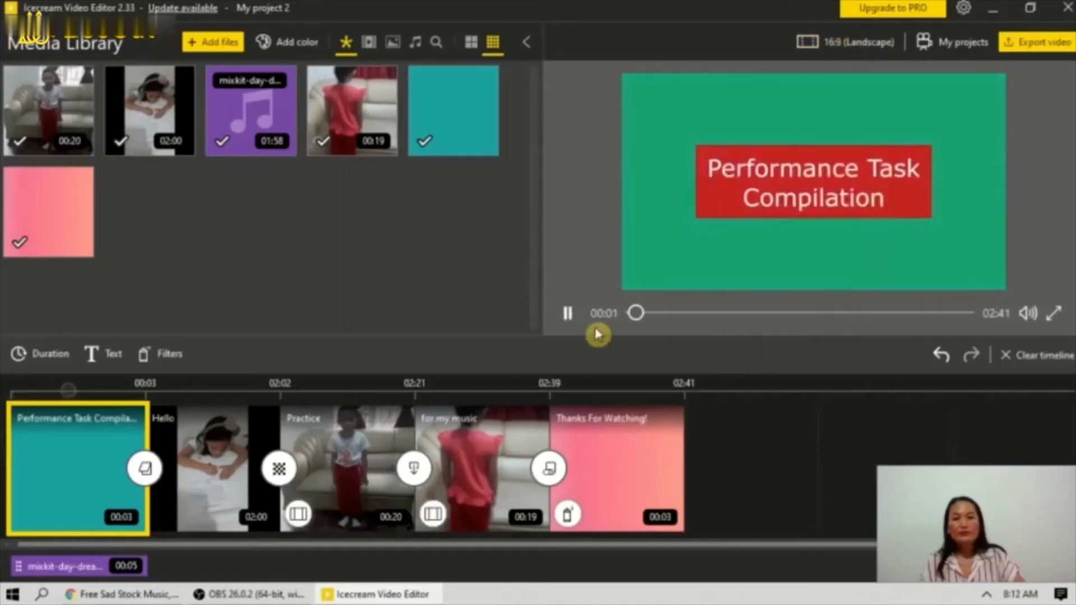
left_click(577, 315)
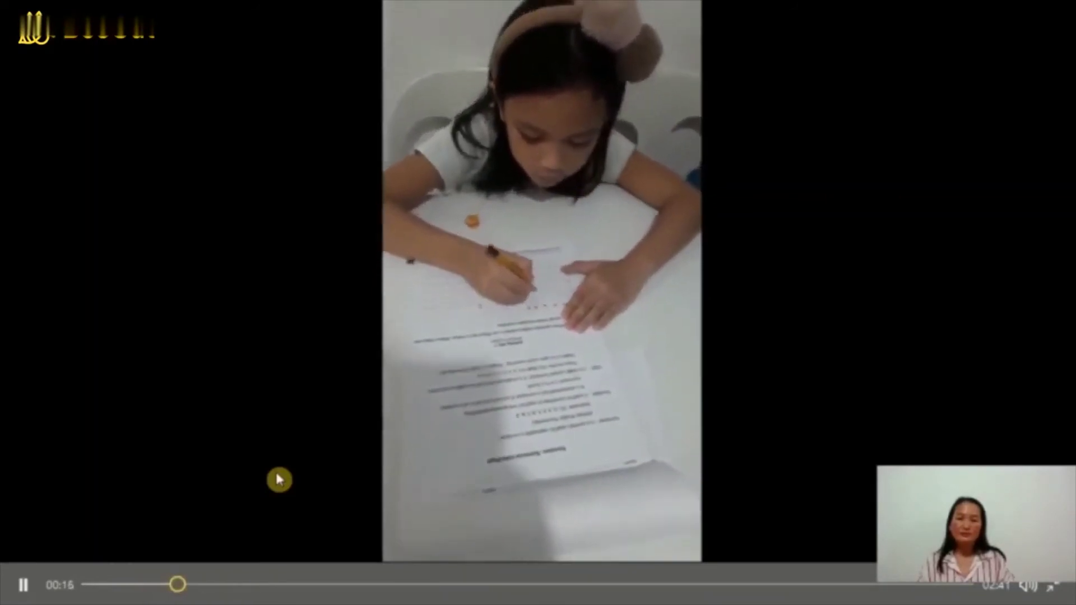
left_click_drag(186, 587, 763, 588)
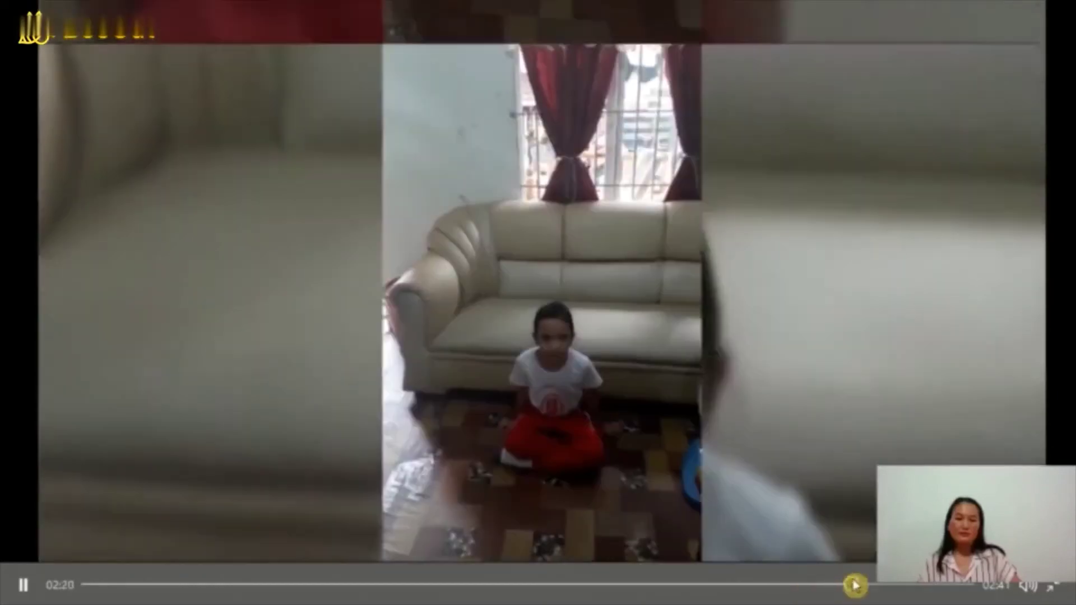
left_click_drag(854, 586, 876, 585)
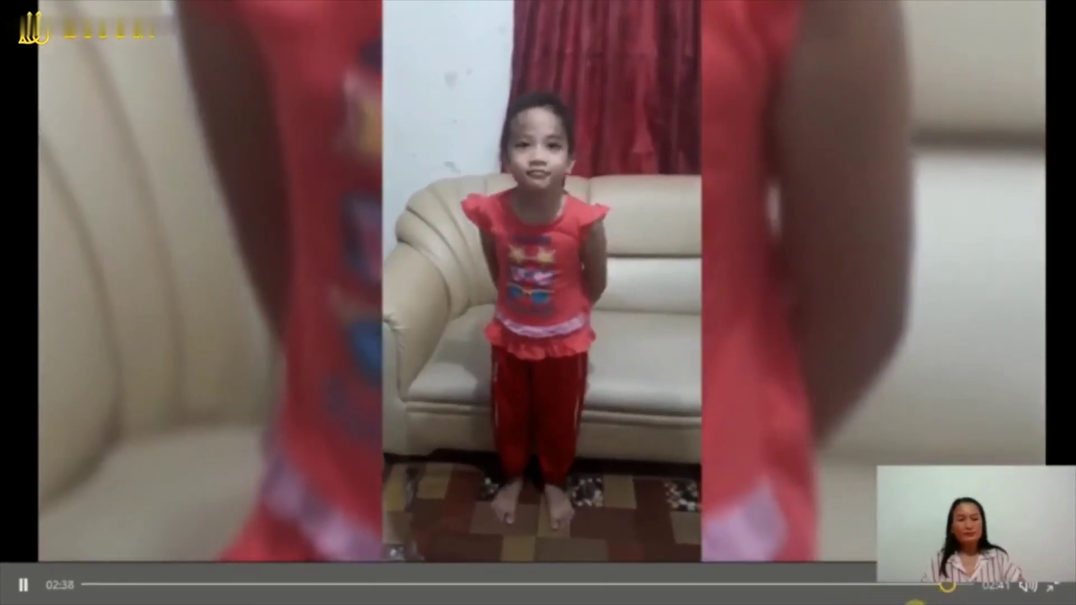
left_click(948, 585)
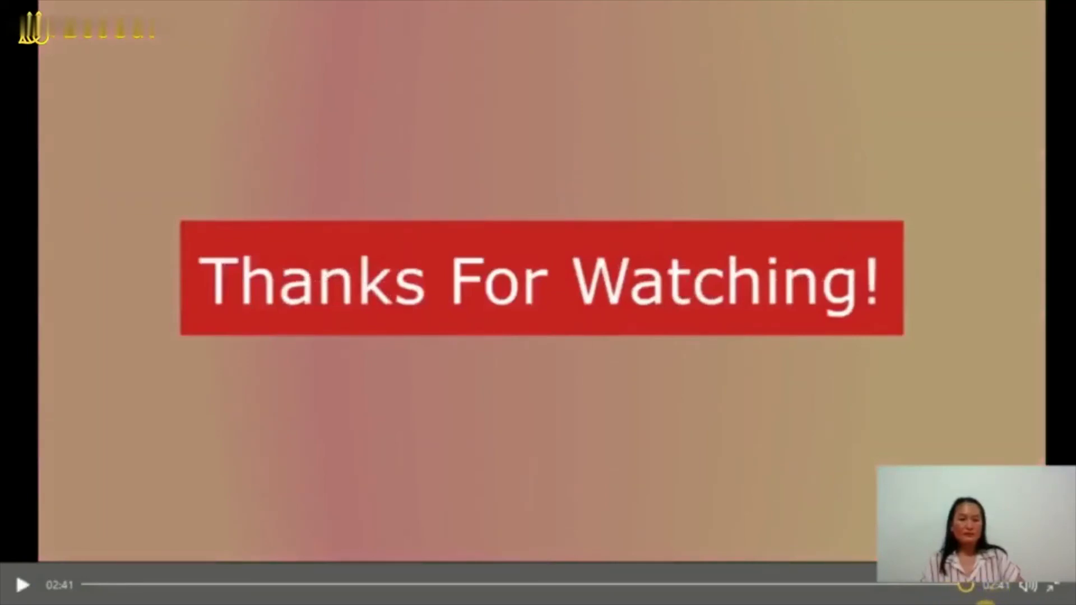
key("Escape")
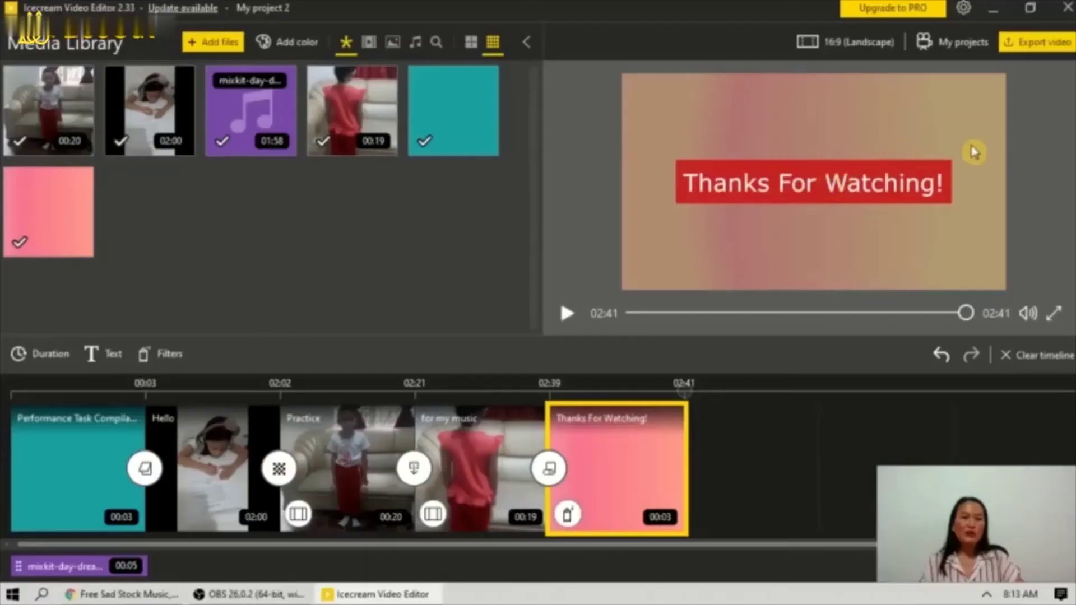
- Export the full project with the filename "compilation video", keeping mp4 format, FullHD resolution and High quality
left_click(1035, 44)
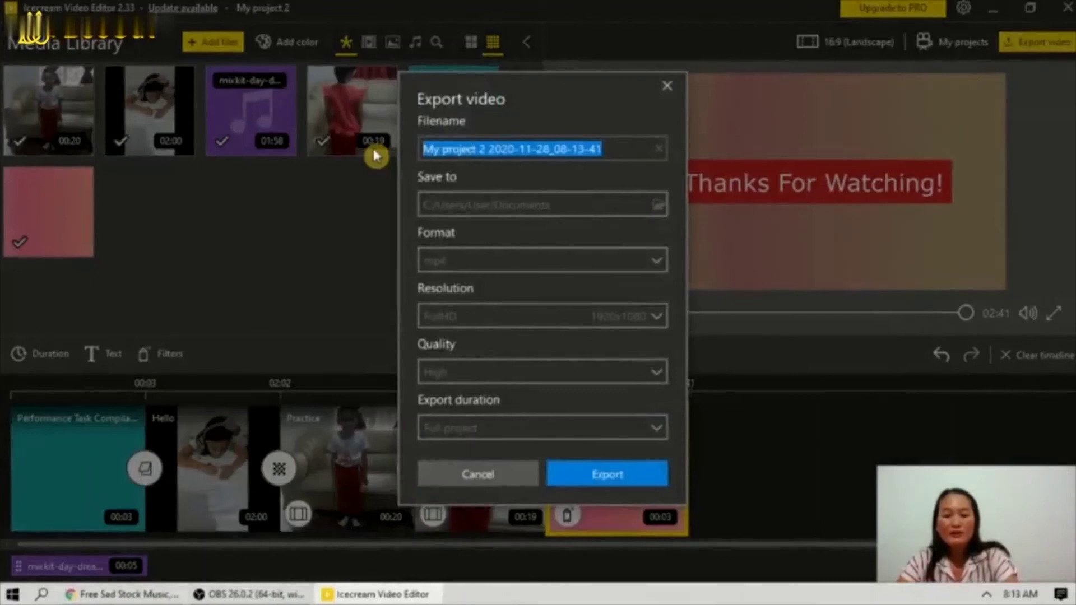
key("BackSpace")
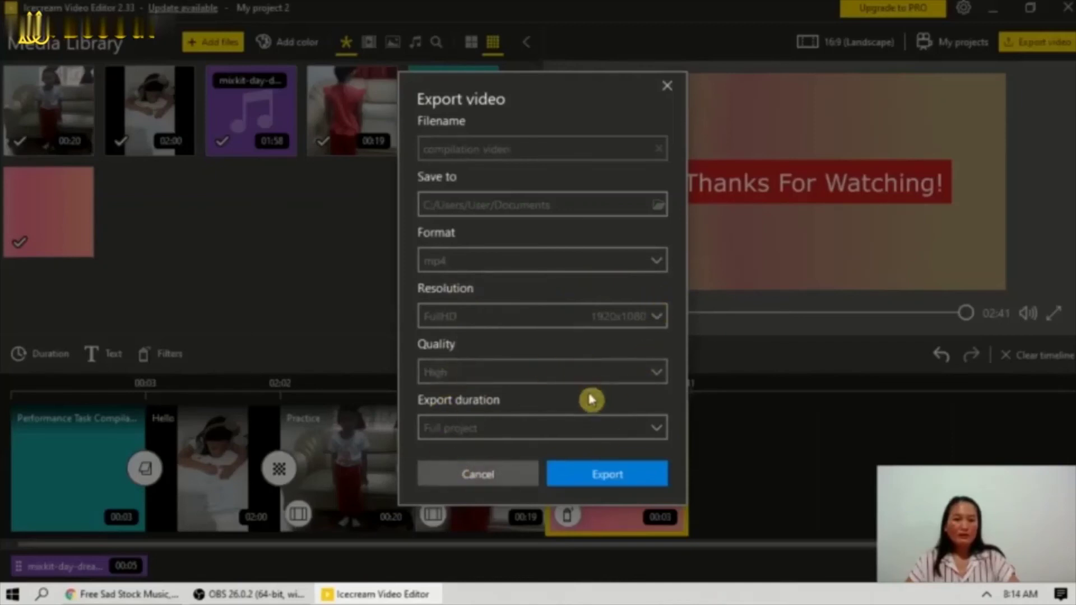
left_click(656, 379)
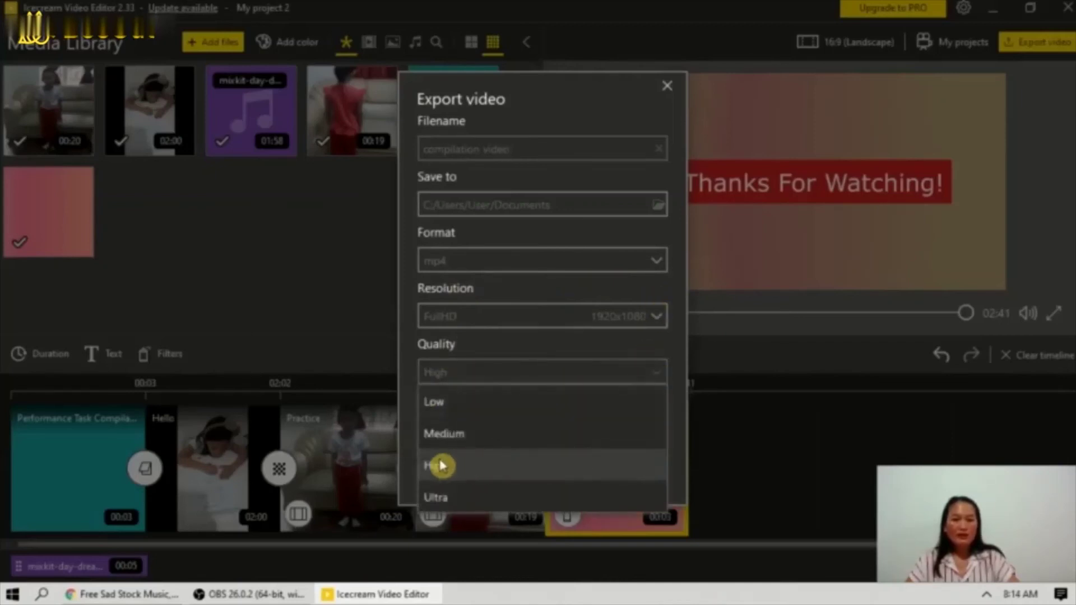
left_click(752, 468)
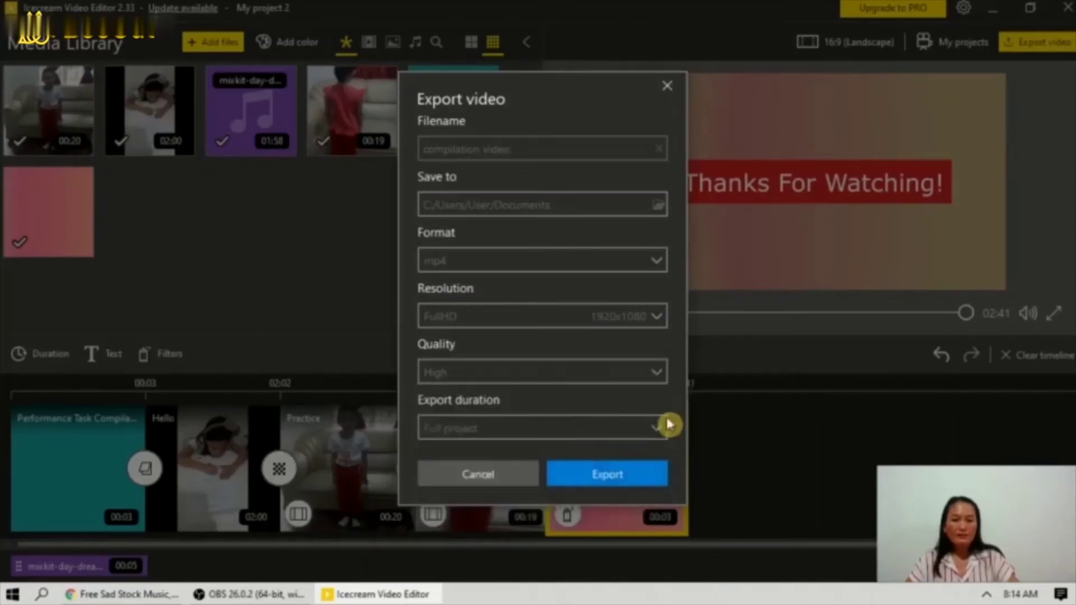
left_click(601, 481)
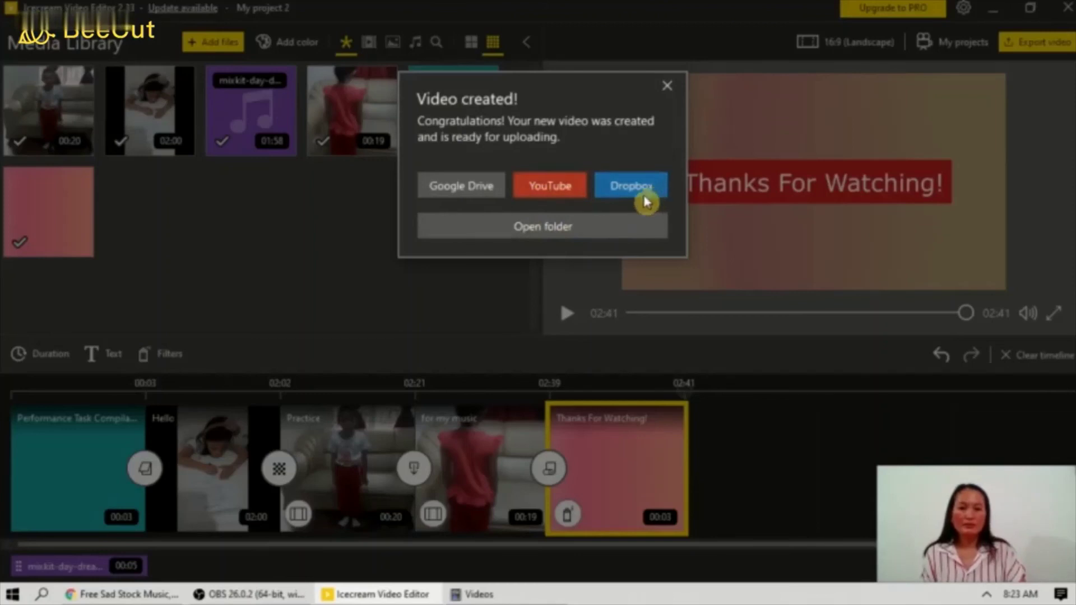
- Open the folder holding the exported video and play the "compilation video" file, skipping ahead to about 1:52
left_click(578, 230)
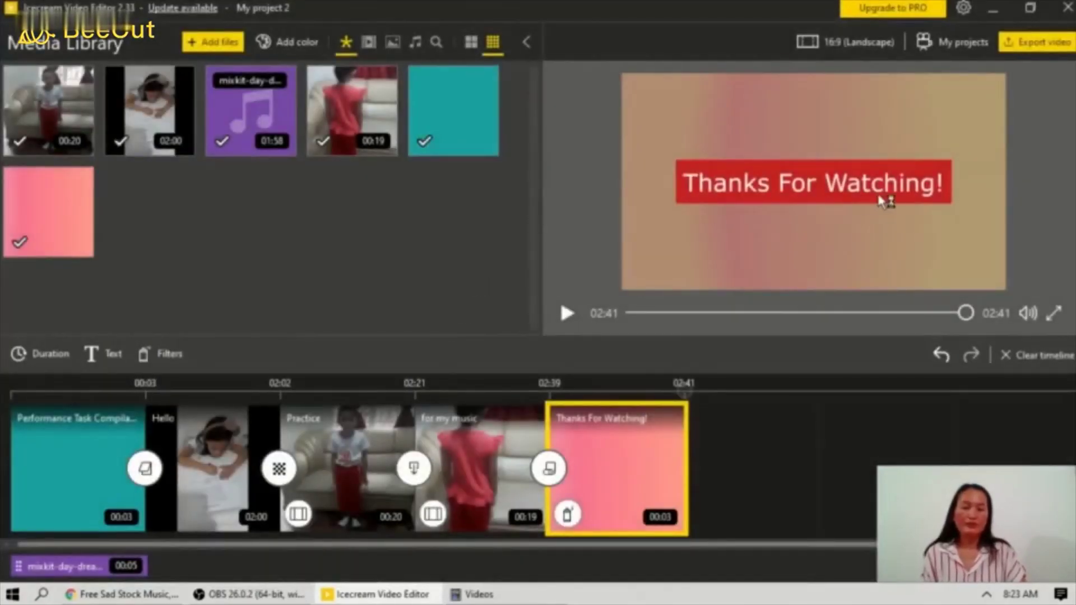
left_click(649, 317)
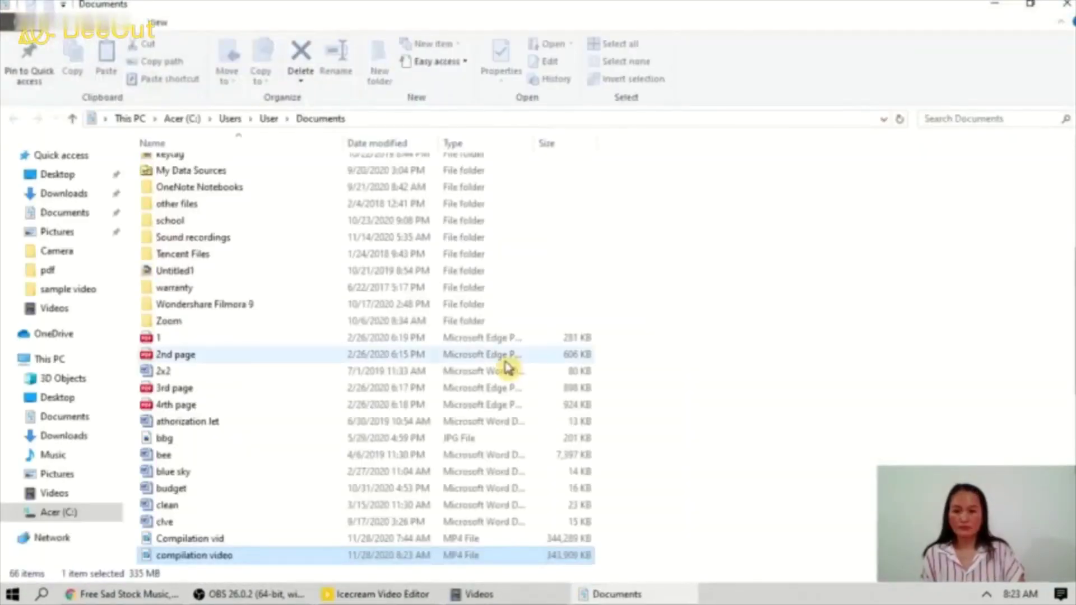
left_click(230, 556)
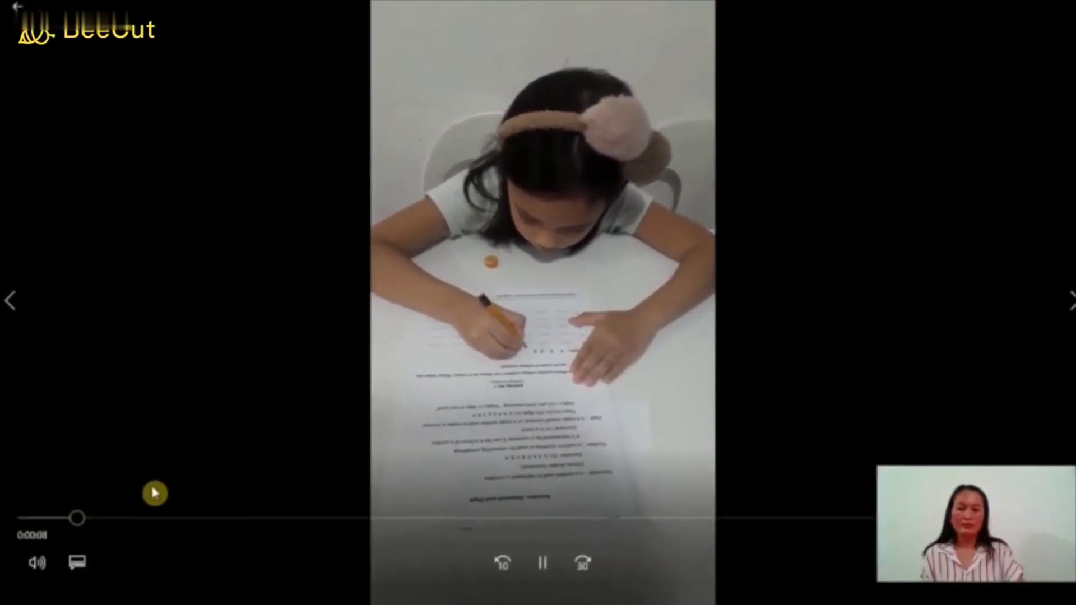
left_click(87, 521)
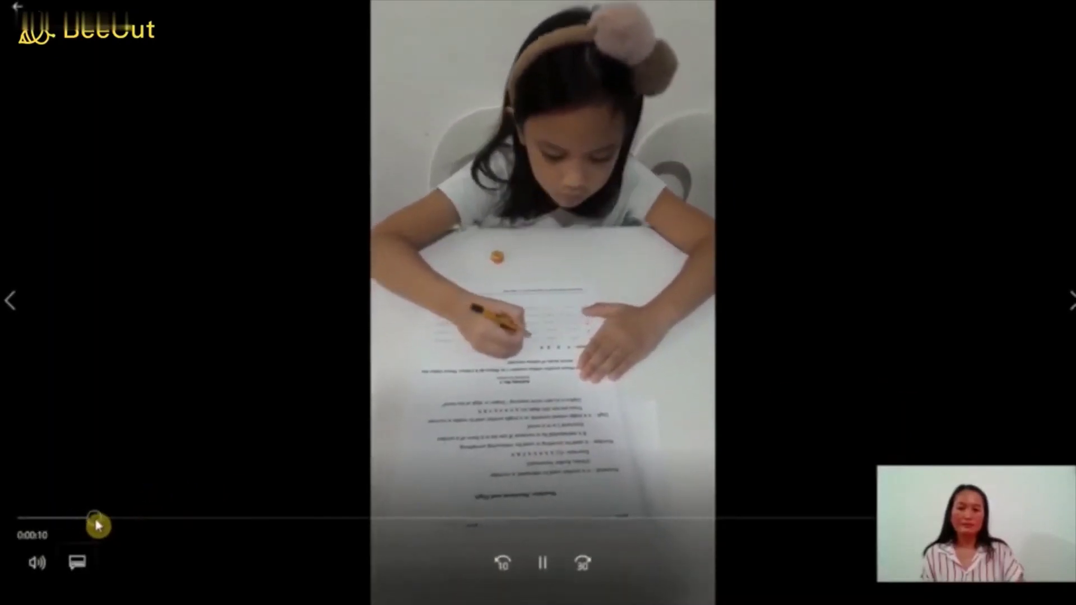
left_click_drag(96, 521, 544, 525)
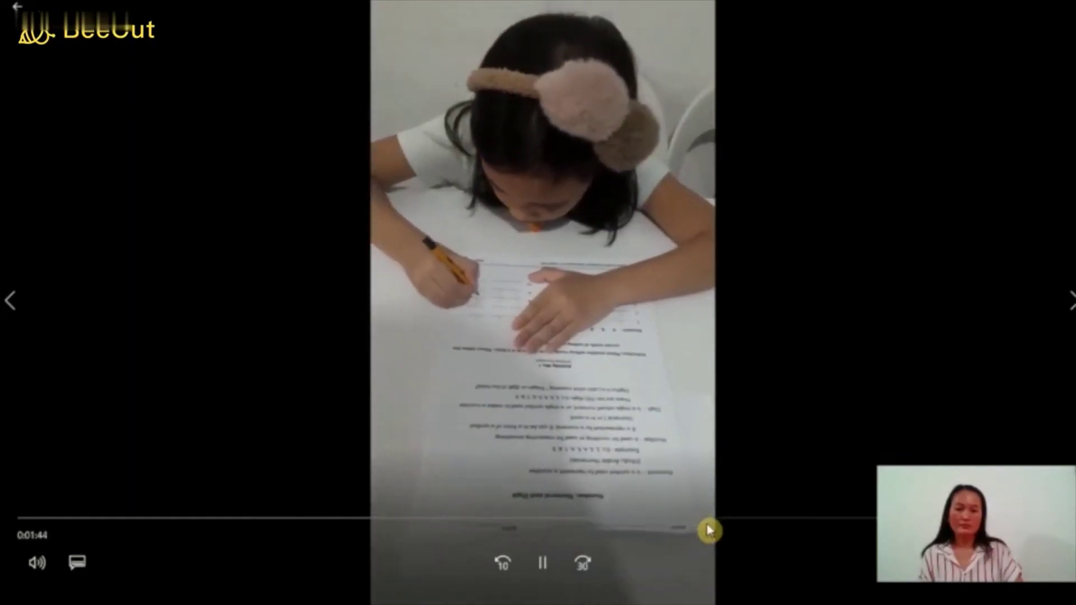
left_click(749, 522)
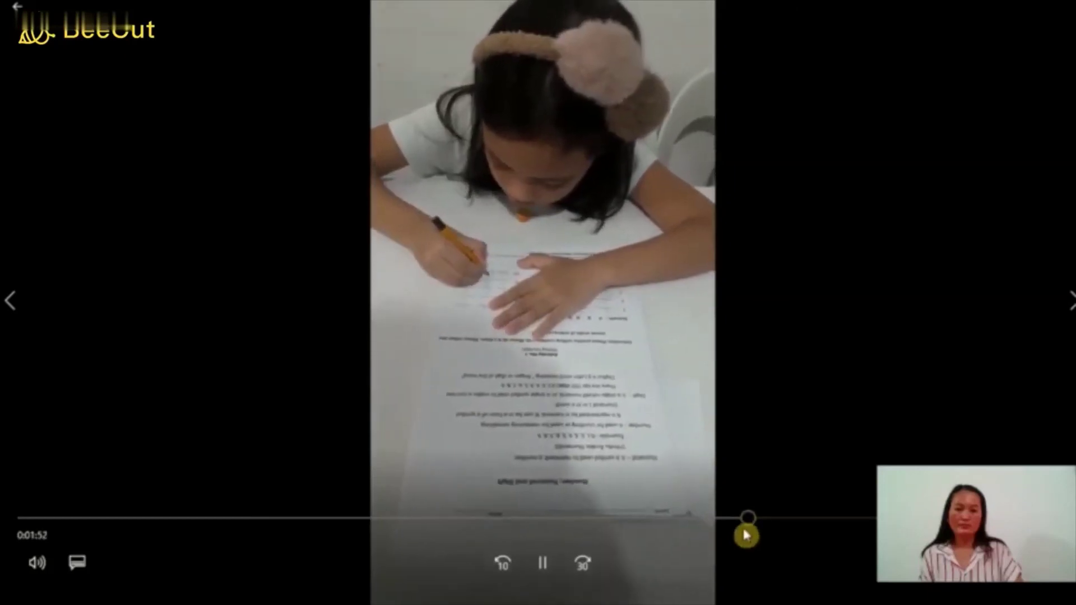